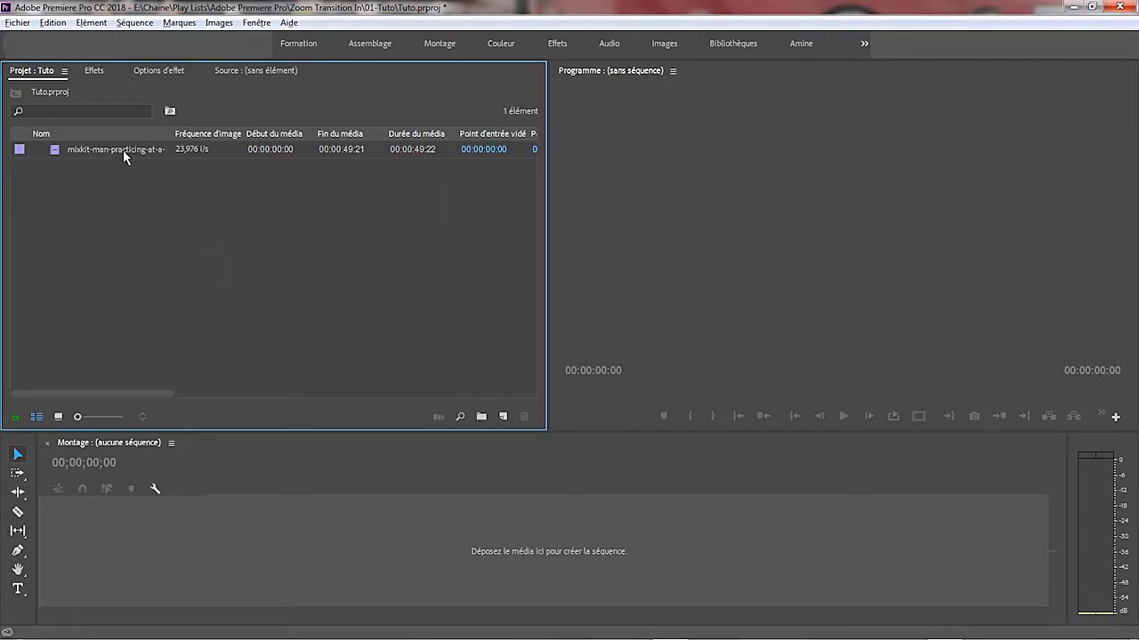
- Create a sequence from the skate-park clip, cut it at 00:00:19:18 and delete the part after the cut
left_click_drag(124, 155, 166, 559)
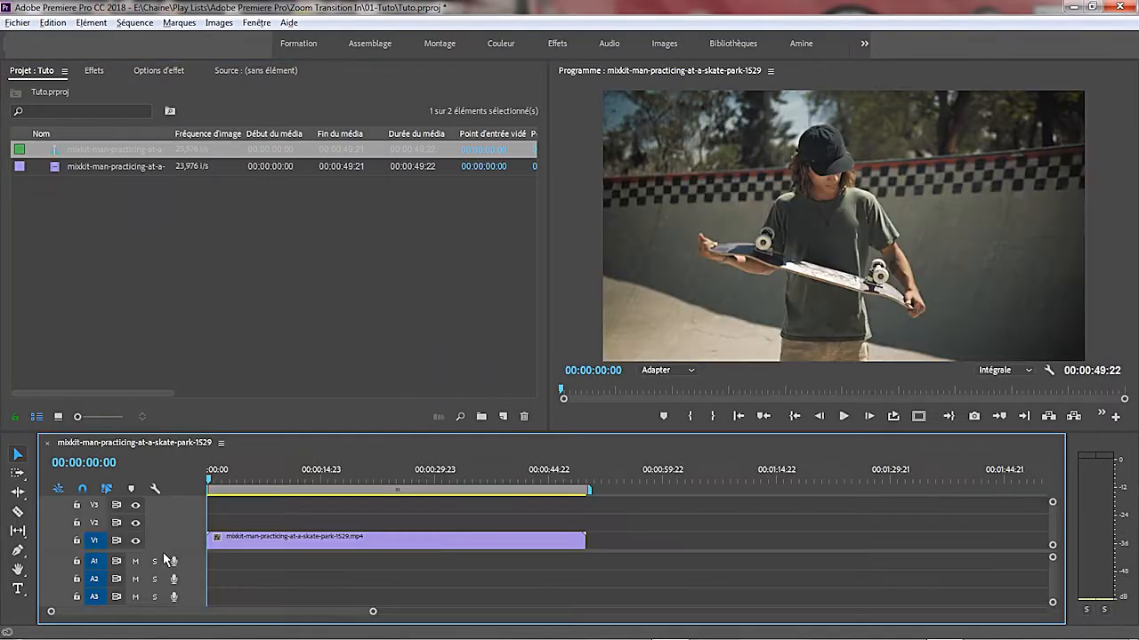
left_click_drag(210, 483, 360, 501)
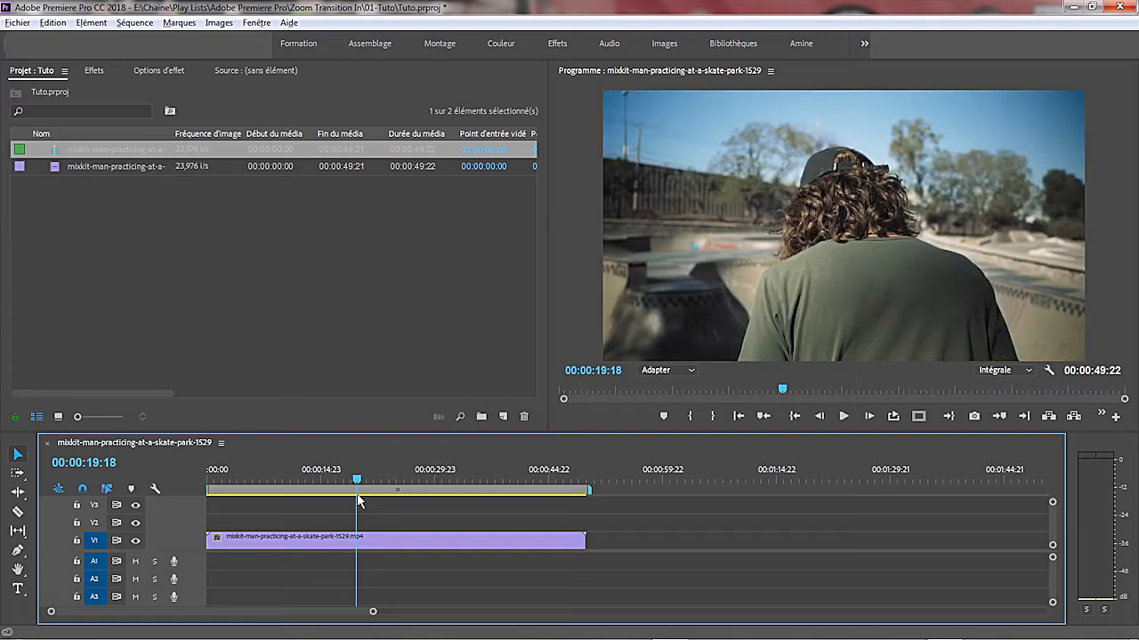
left_click(17, 512)
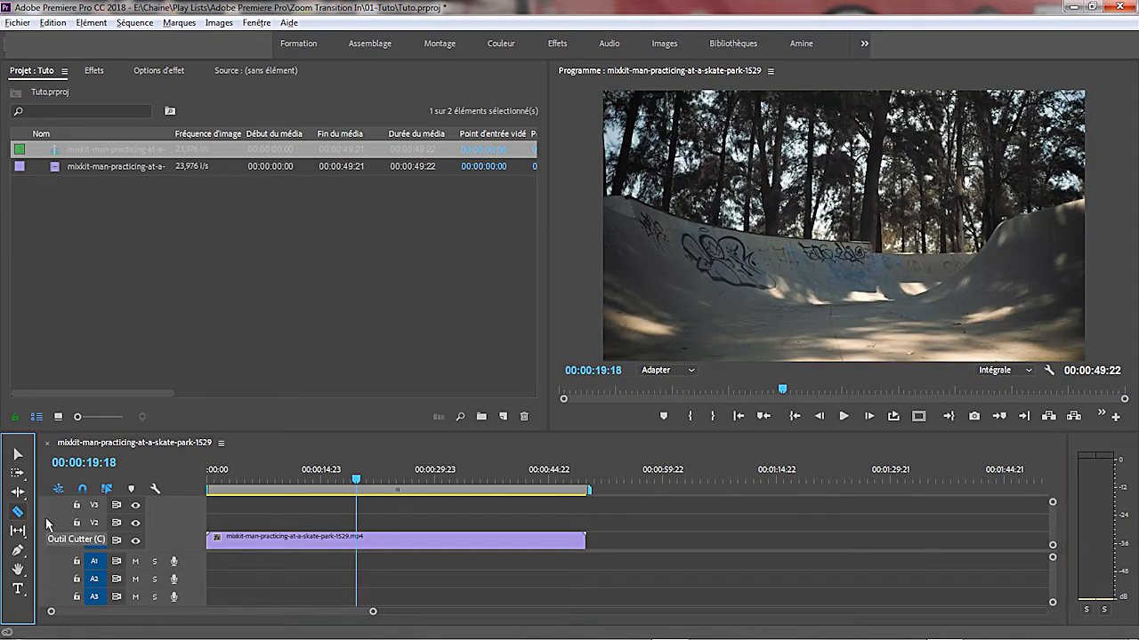
left_click(356, 540)
key("v")
left_click(414, 541)
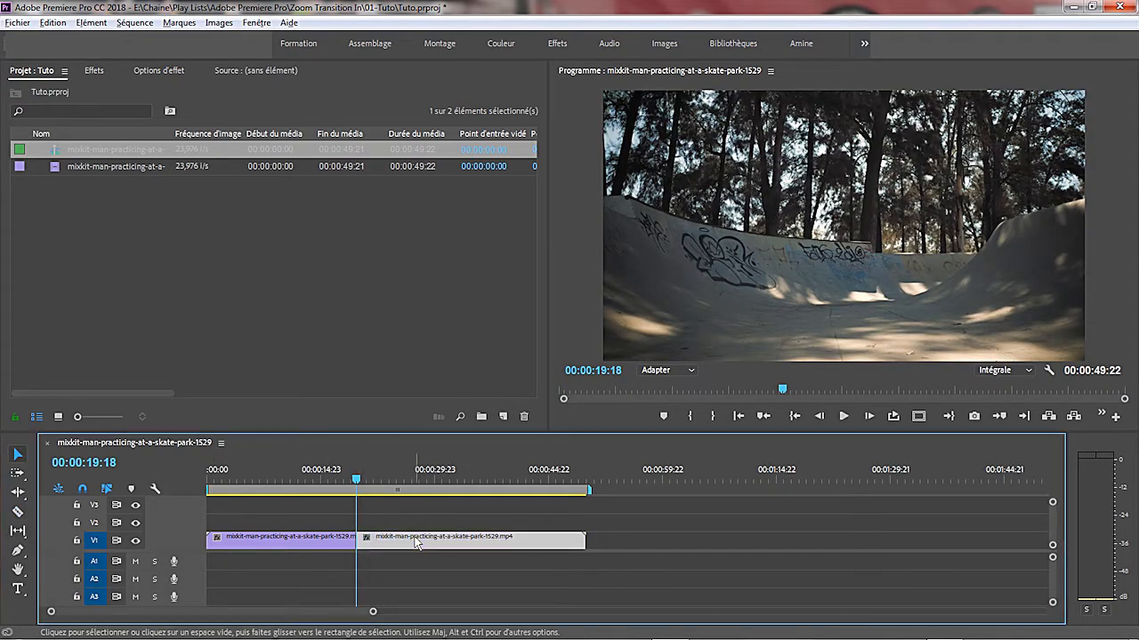
key("Delete")
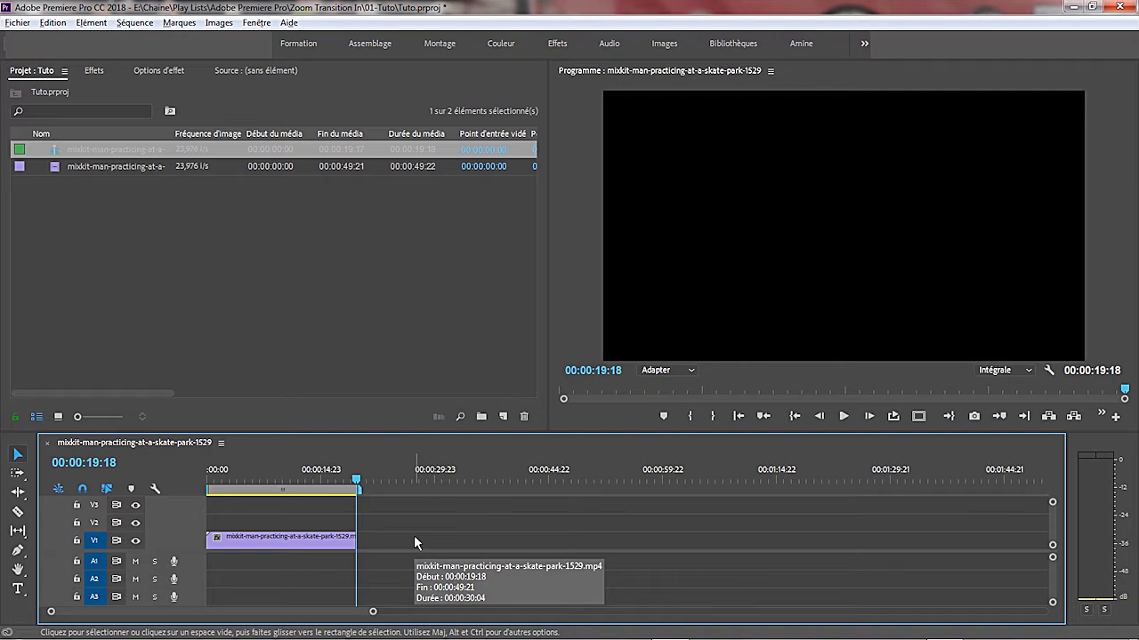
- Play the trimmed sequence from its start to review the shots, and return to the beginning
left_click(739, 415)
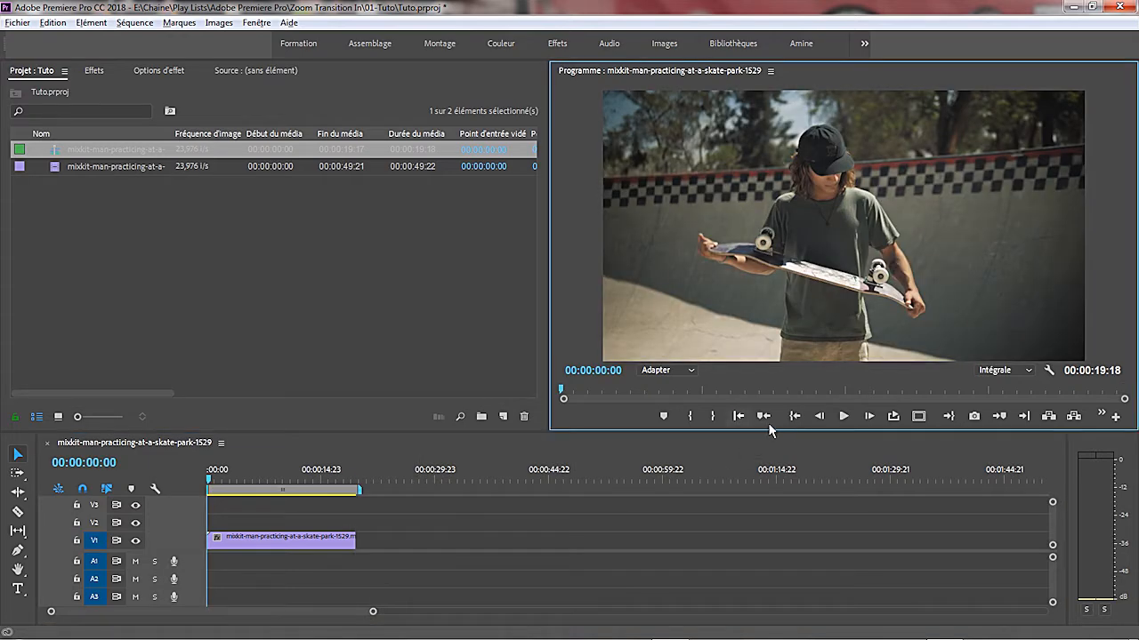
left_click(844, 417)
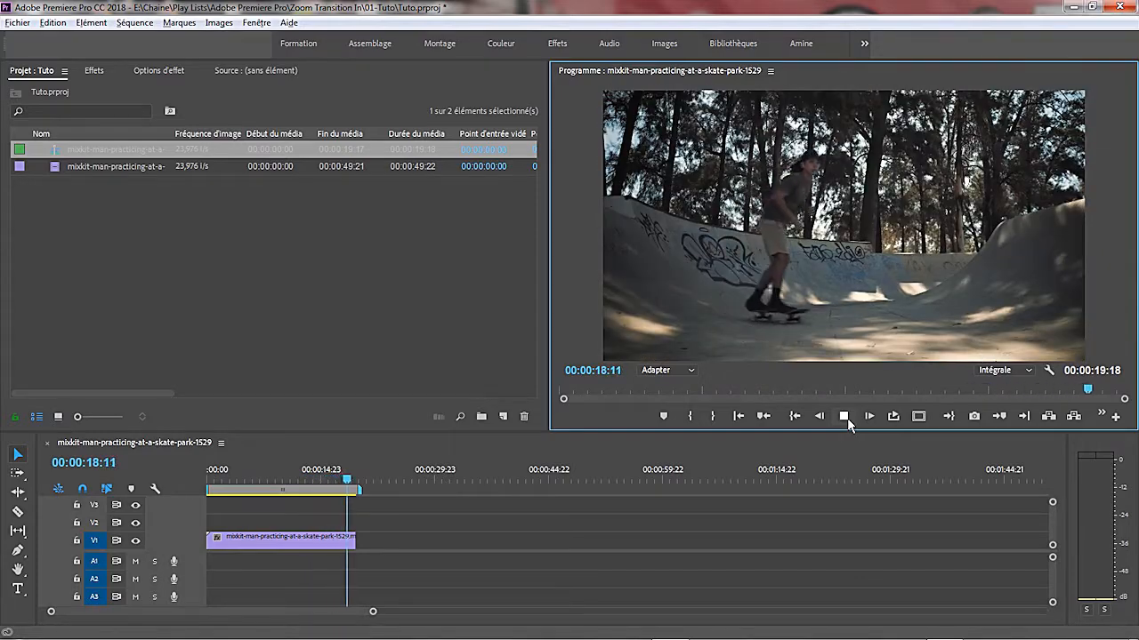
left_click(738, 418)
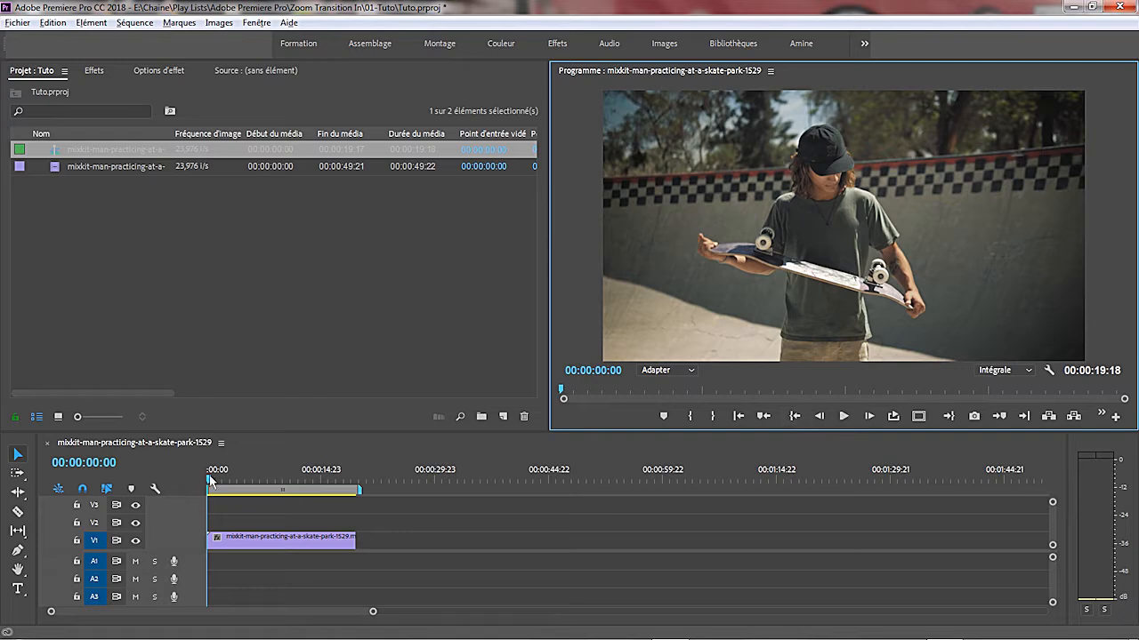
- Find the first shot change and split the clip there with the Razor tool at 00:00:04:00
left_click_drag(209, 479, 242, 480)
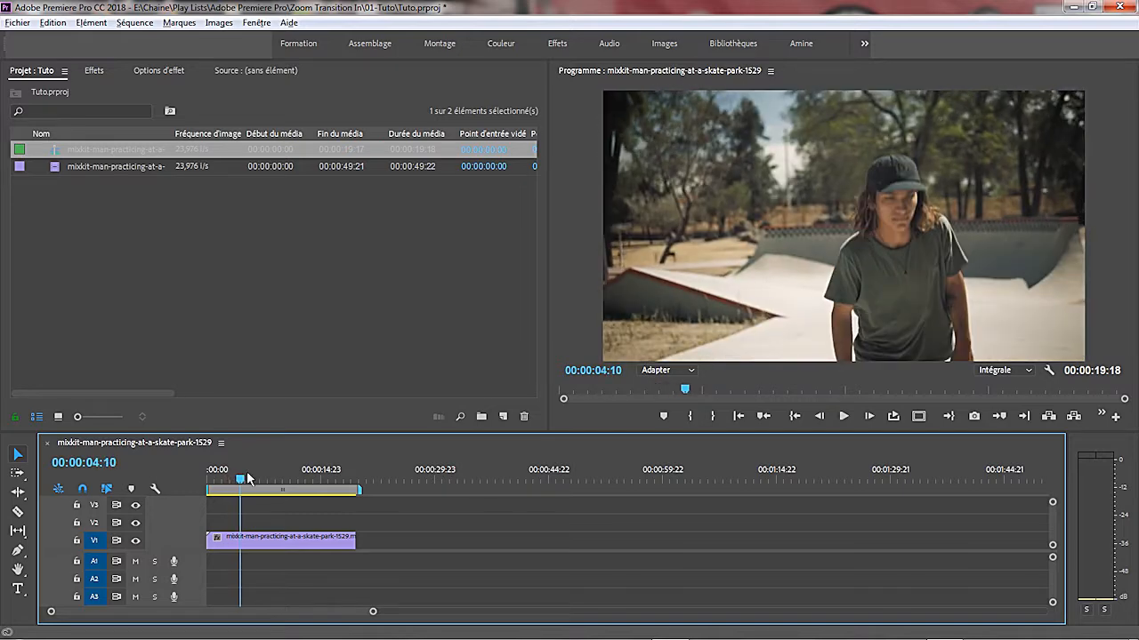
key("Left")
key("Left")
key("Left")
key("Left")
key("Left")
key("Left")
key("Left")
key("Left")
key("Left")
key("Left")
key("Left")
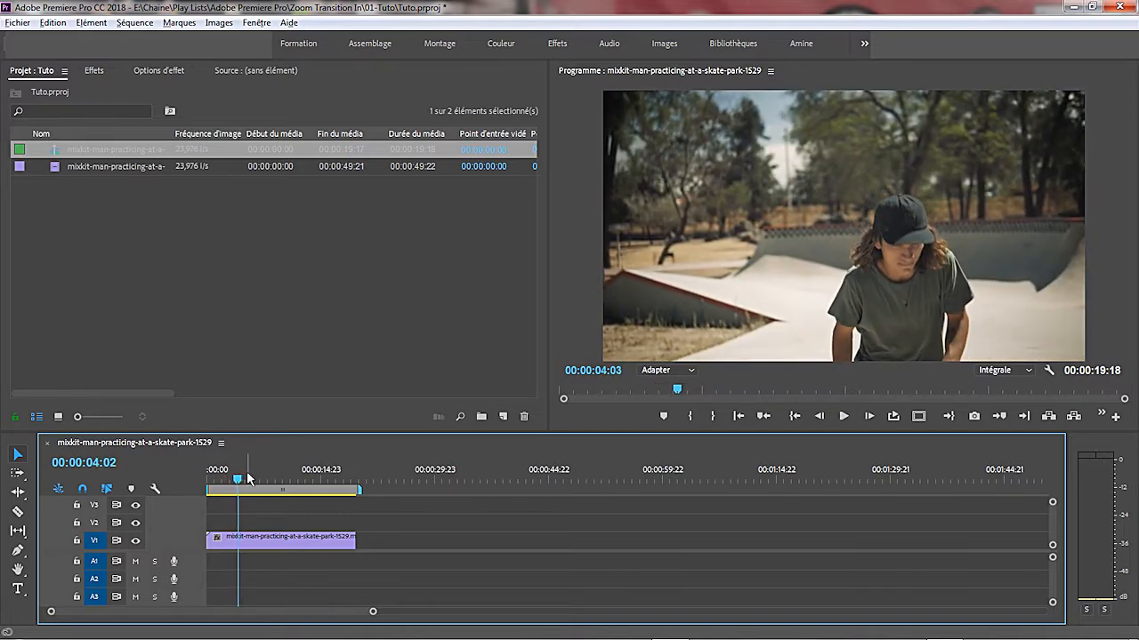
key("Left")
key("Right")
key("Right")
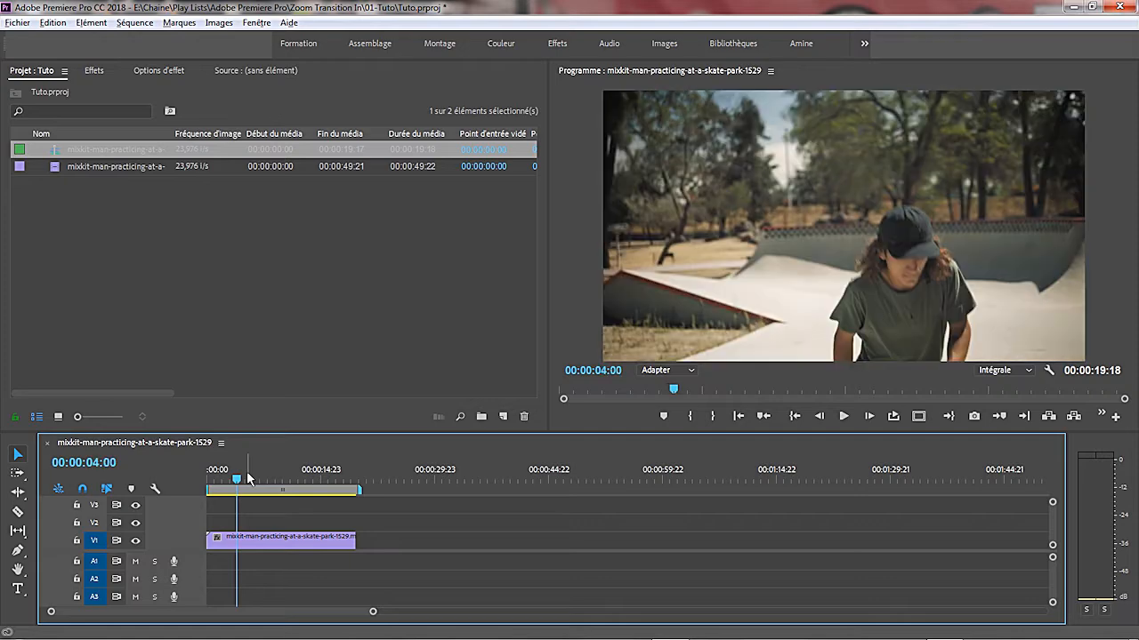
key("Left")
key("Right")
left_click(20, 512)
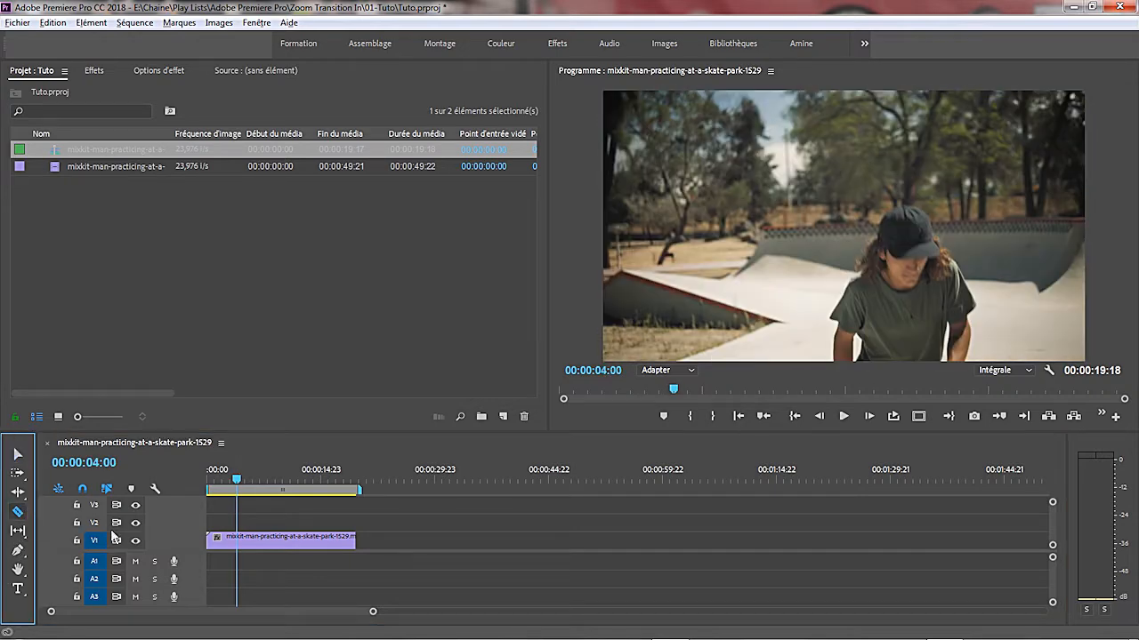
left_click(238, 542)
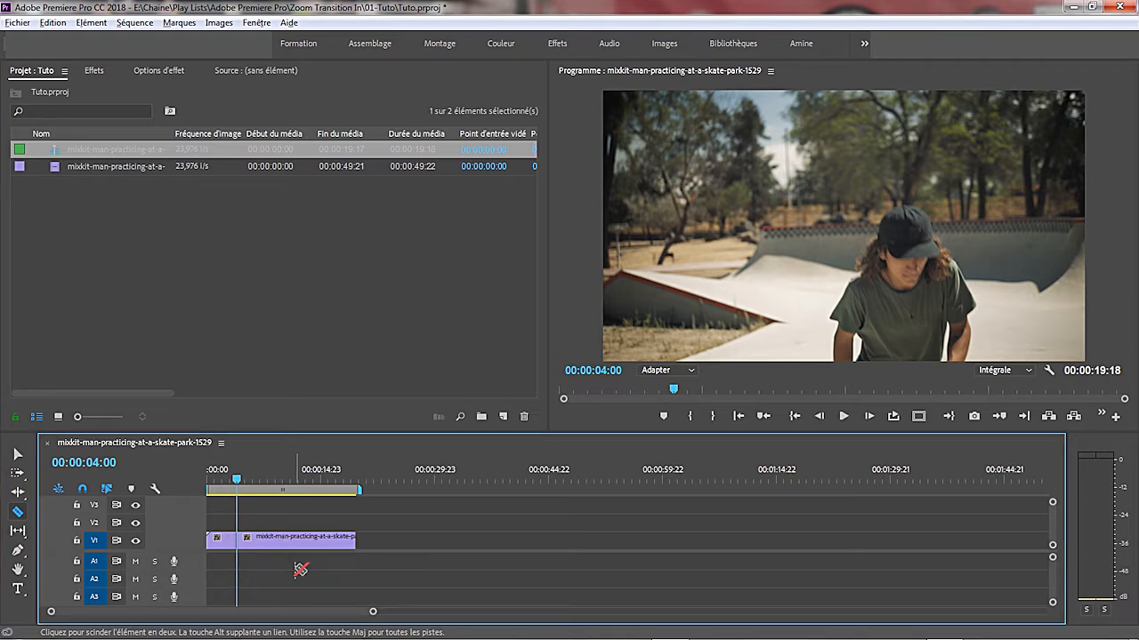
left_click(18, 455)
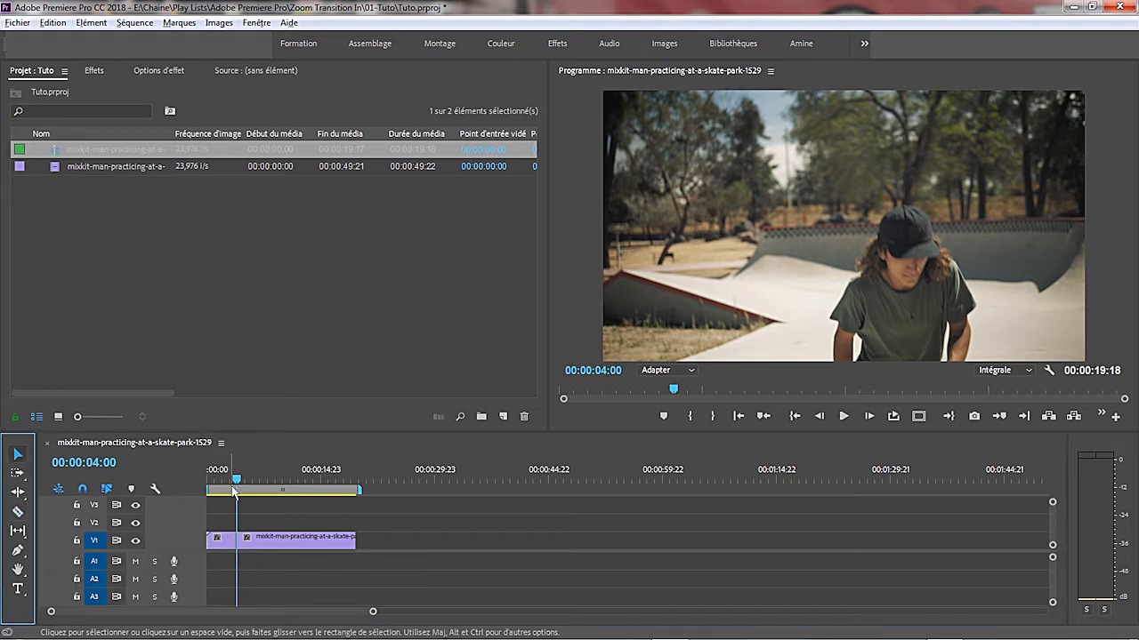
- Split the clip on V1 at the second shot change, at 00:00:07:08
left_click_drag(236, 481, 263, 481)
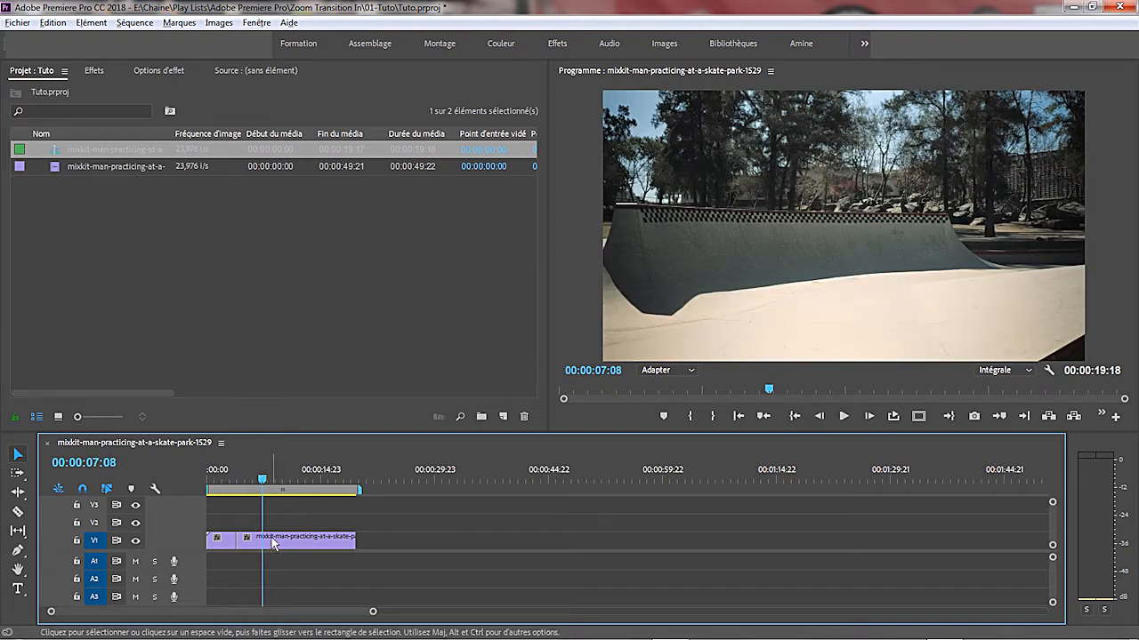
left_click(16, 512)
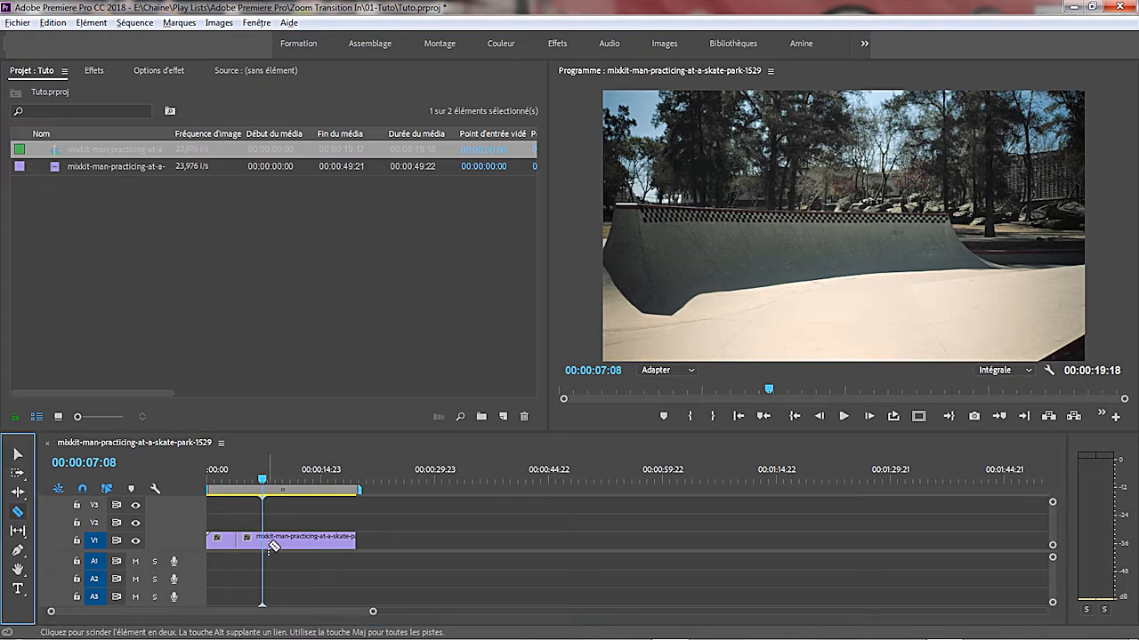
left_click(263, 540)
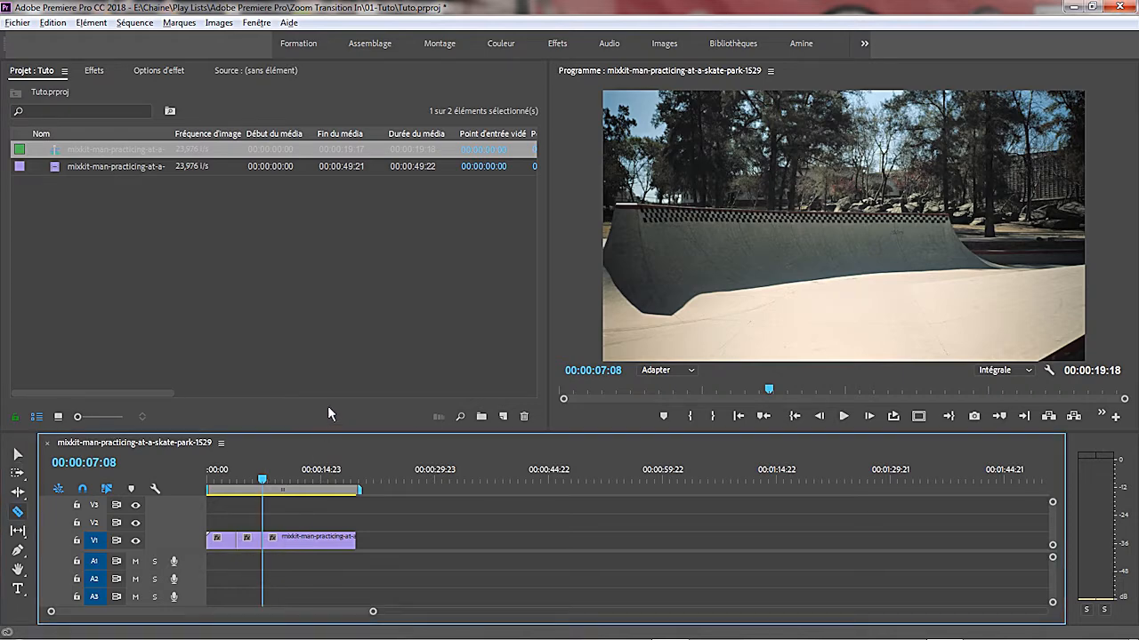
left_click(16, 455)
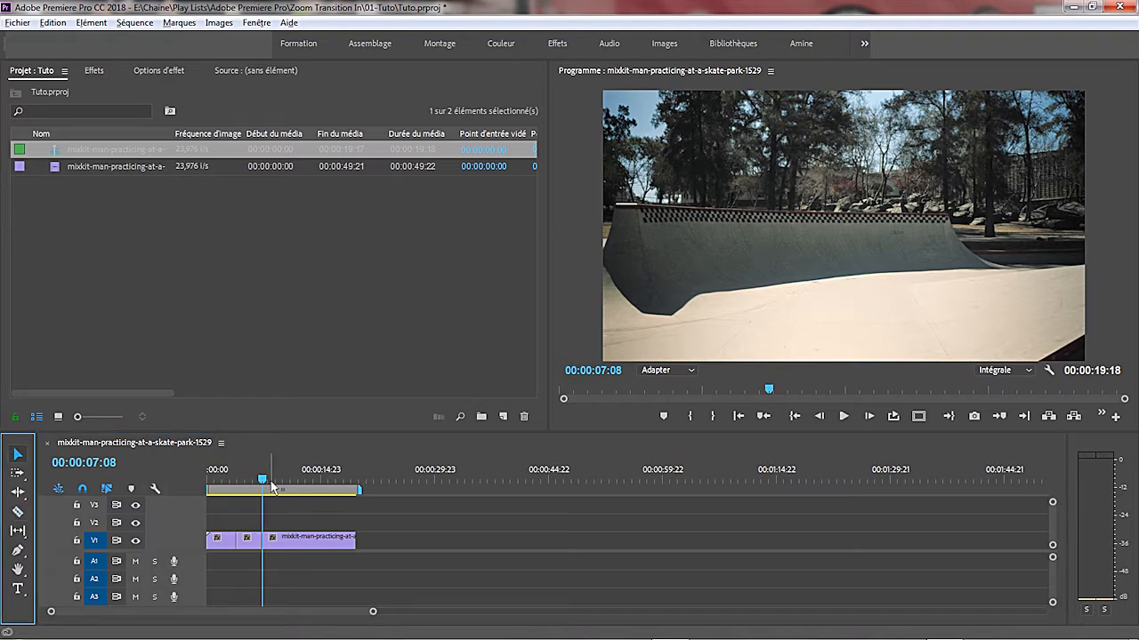
- Split the last clip on V1 at 00:00:15:05, where the shot changes again
left_click_drag(263, 483, 327, 484)
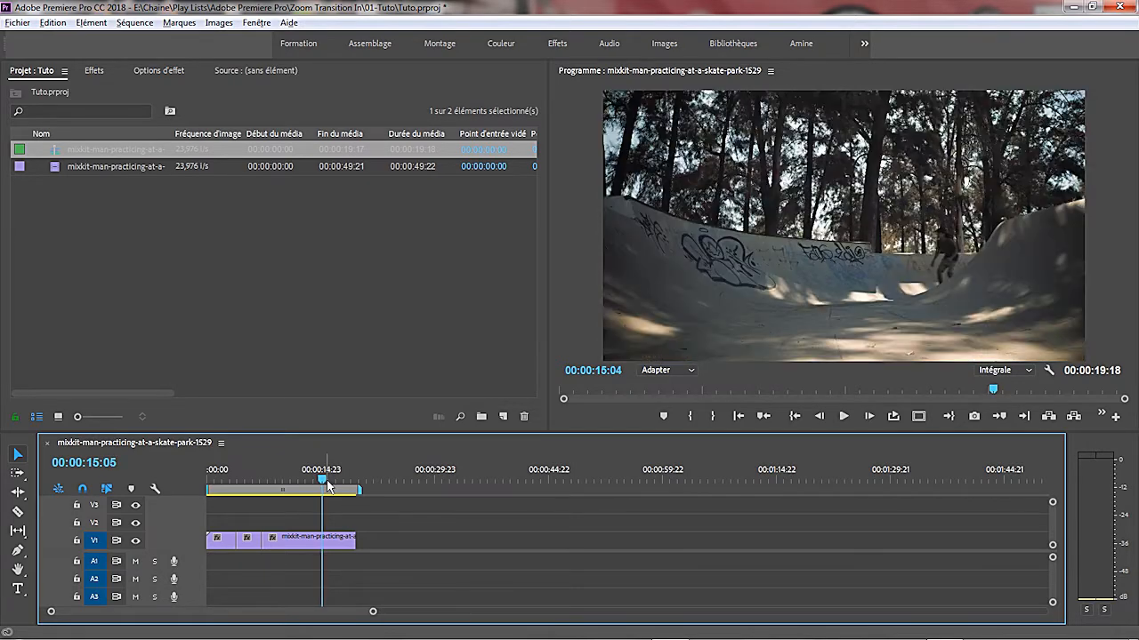
left_click(16, 511)
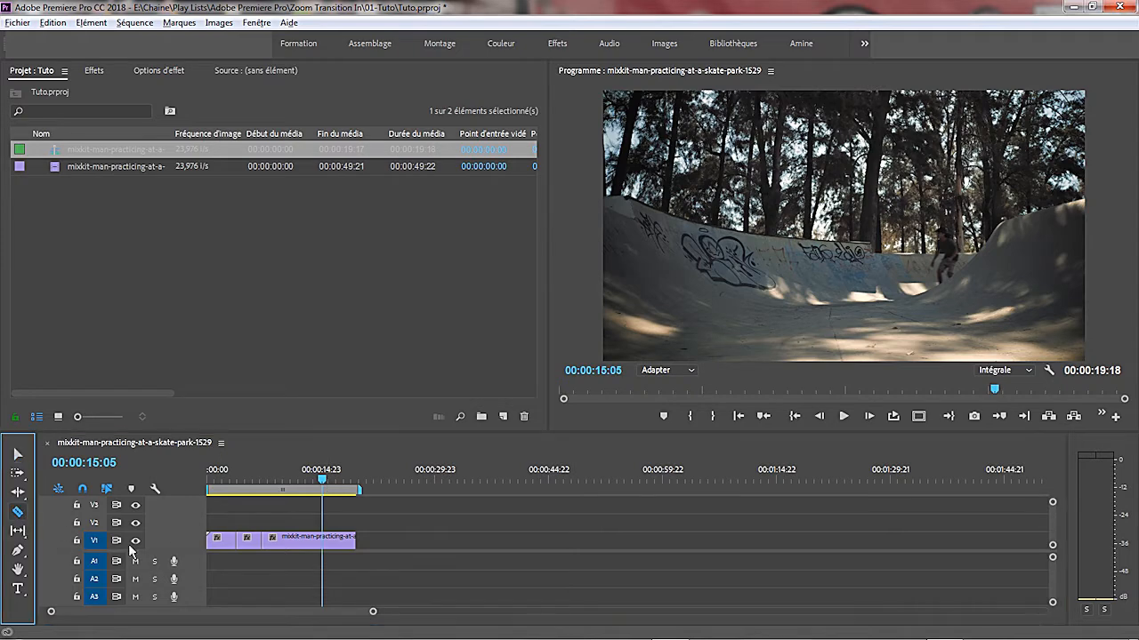
left_click(327, 546)
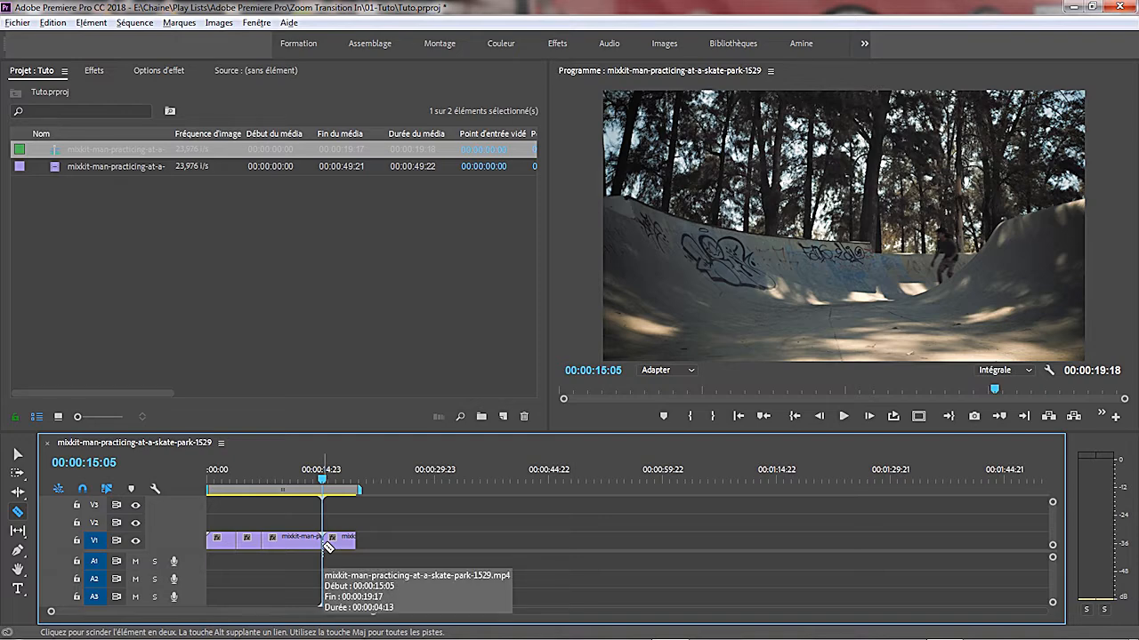
left_click(20, 458)
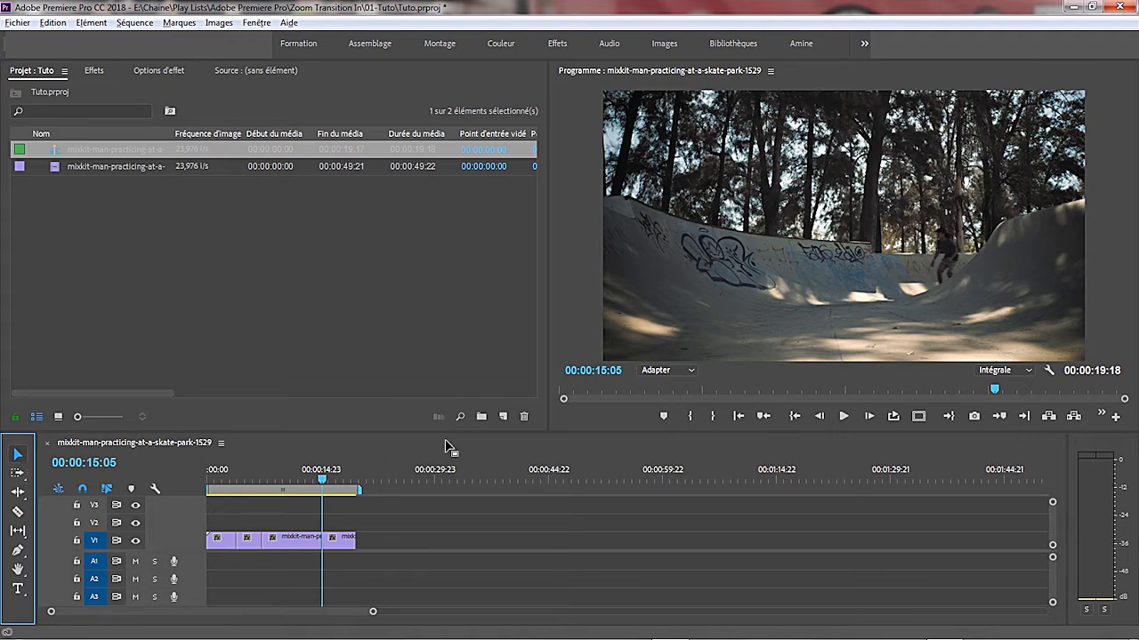
- Create an adjustment layer (Calque d'effets) at 1920 x 1080, 23,976 i/s, with square pixels
left_click(505, 417)
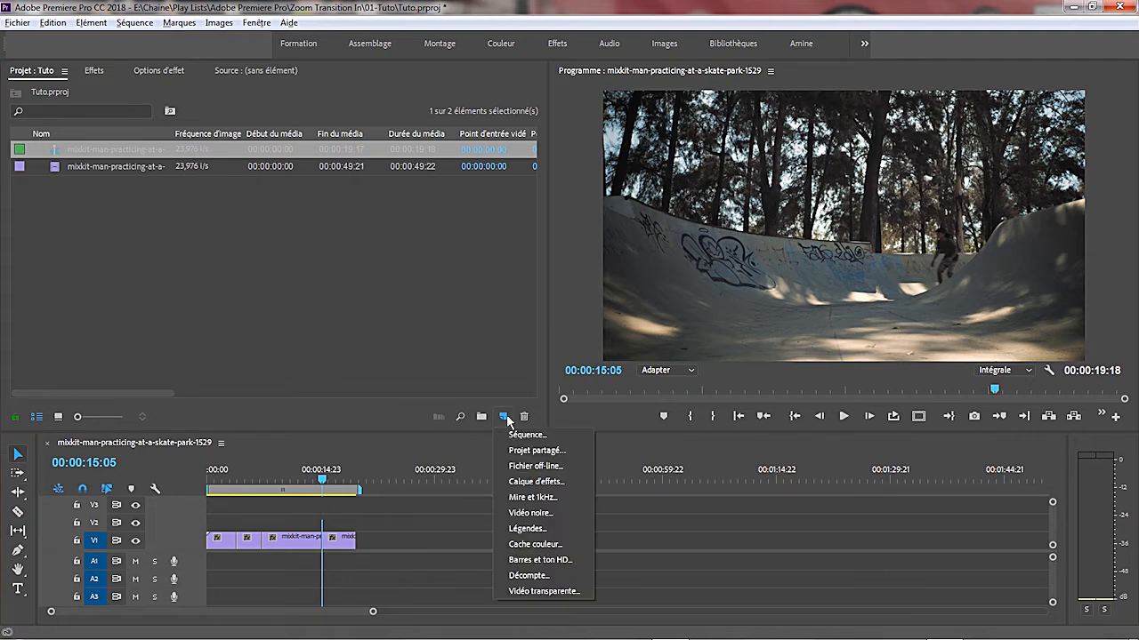
left_click(536, 481)
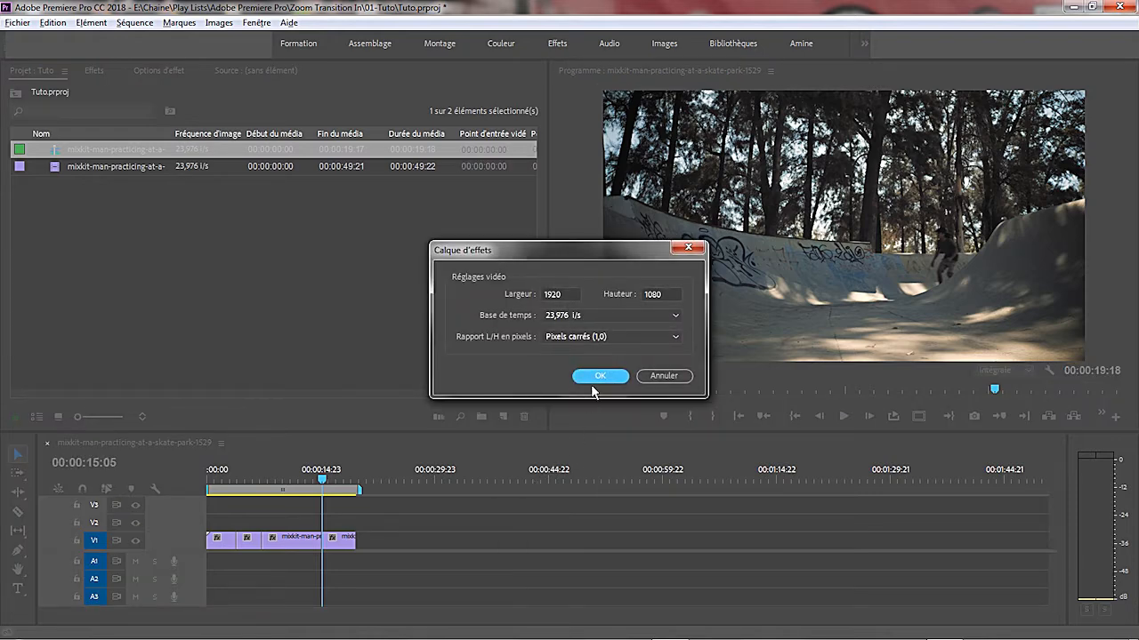
left_click(598, 377)
left_click(215, 306)
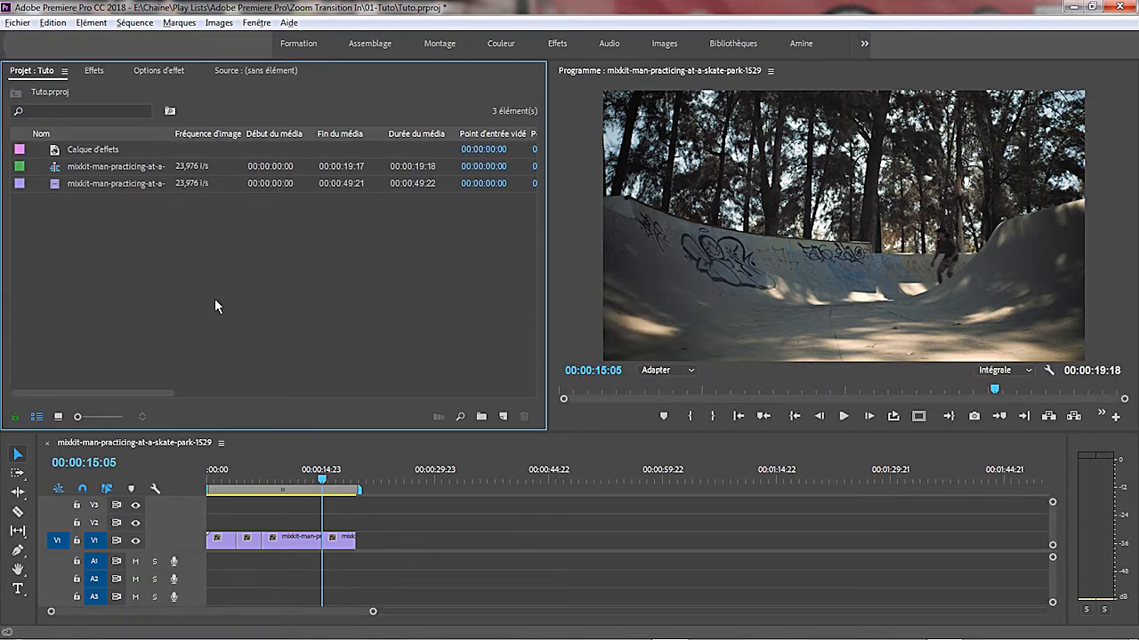
- Place the adjustment layer on V2 across the first cut and duplicate it onto V3
left_click(76, 153)
left_click_drag(85, 175, 231, 530)
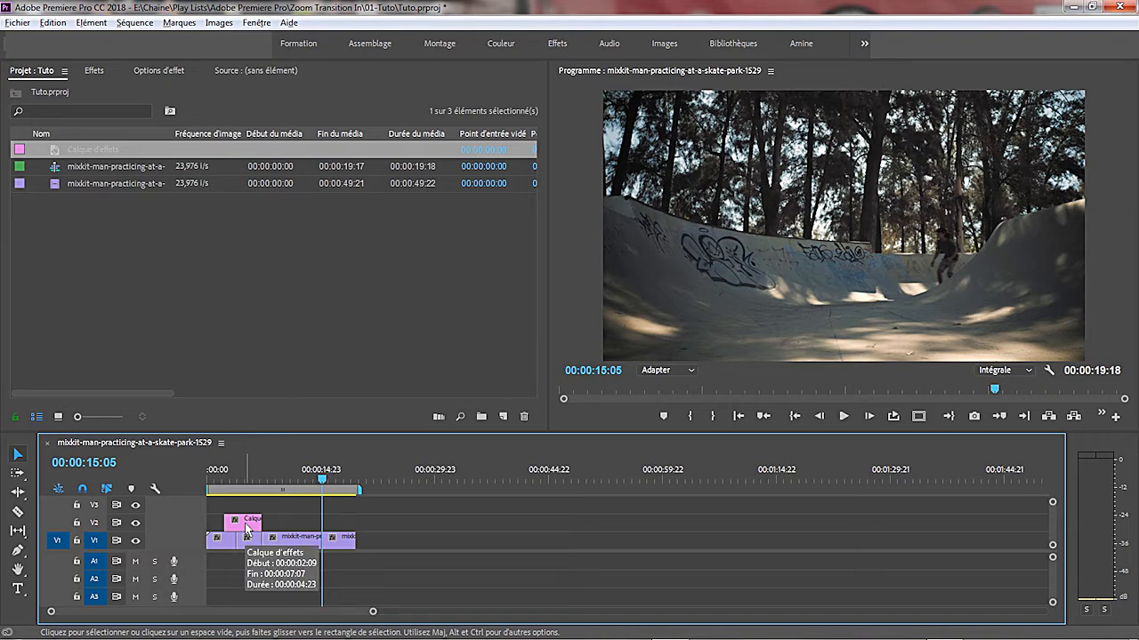
left_click_drag(245, 526, 249, 509)
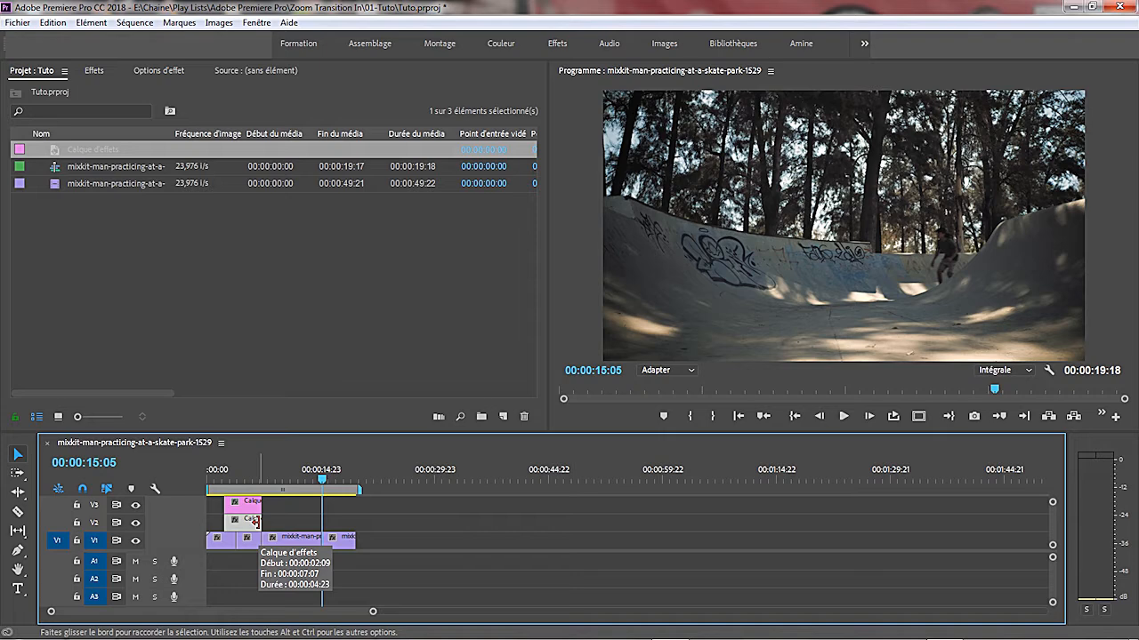
- Trim the V2 adjustment layer to start at the first cut, and trim the V3 one to span the cut and end level with it
left_click_drag(255, 520, 237, 524)
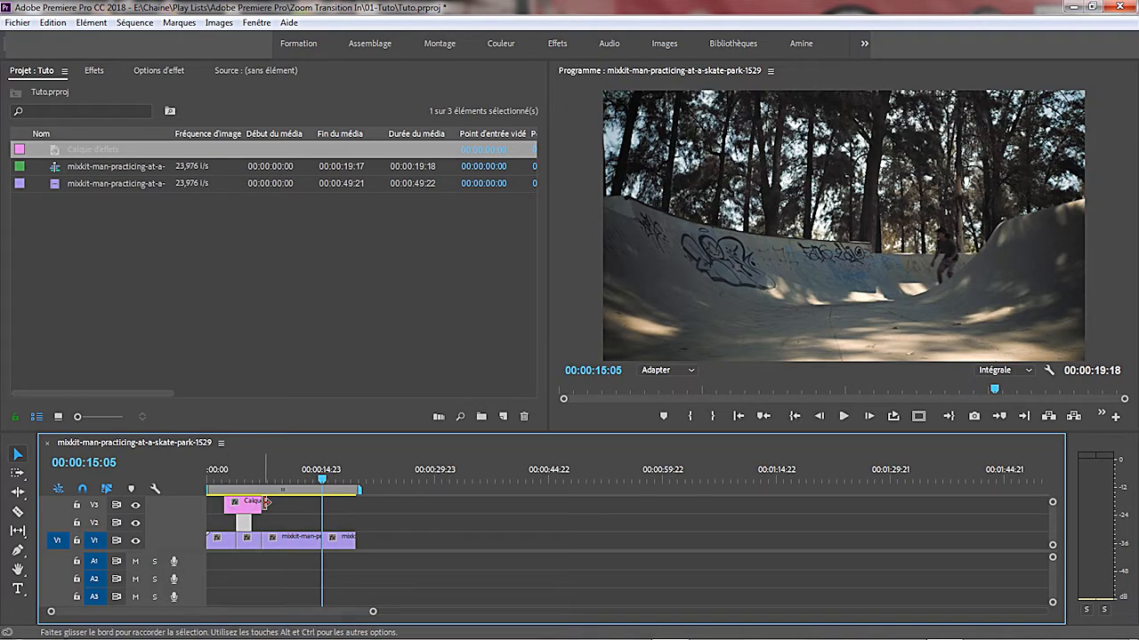
left_click_drag(258, 505, 256, 505)
left_click_drag(374, 612, 259, 616)
left_click_drag(144, 611, 123, 613)
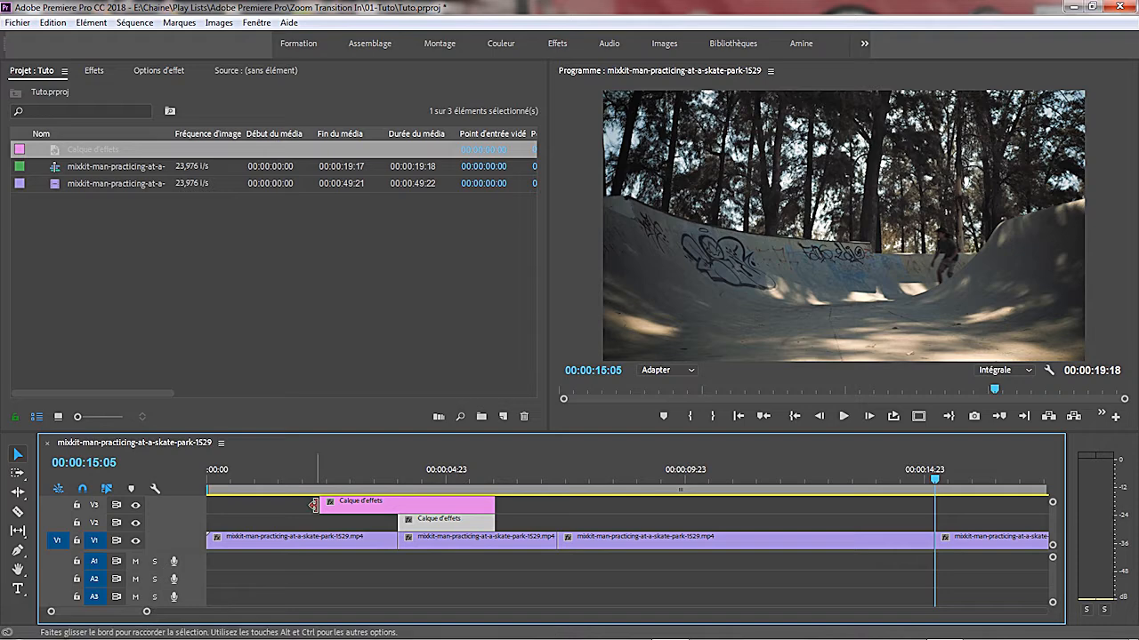
left_click_drag(319, 505, 316, 505)
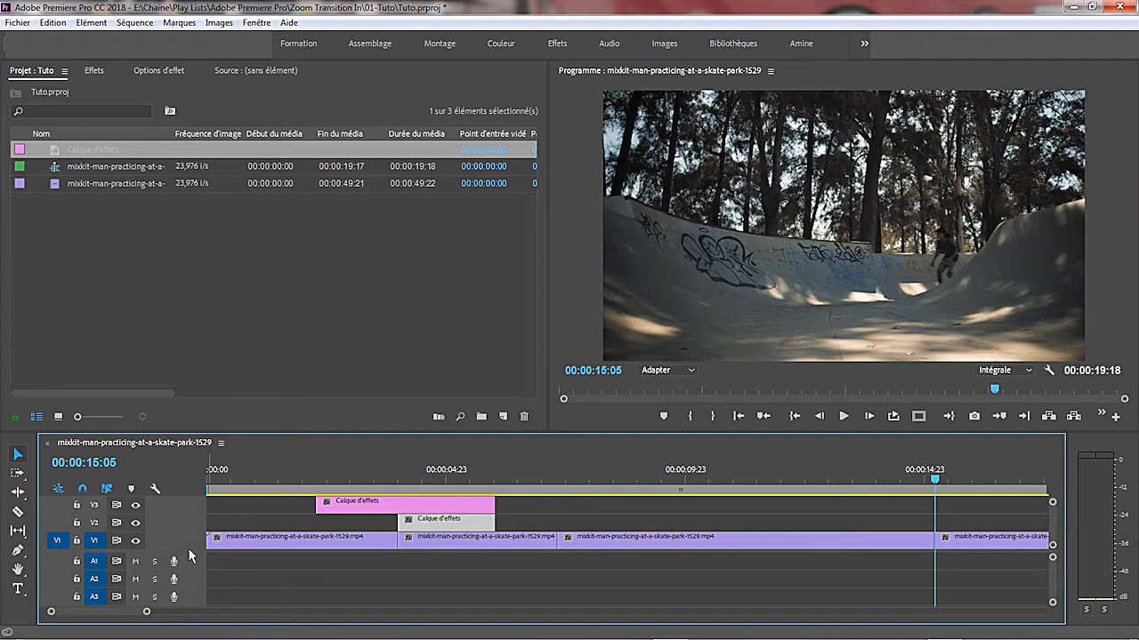
- Enlarge the program monitor area and rename the V2 adjustment layer as "Multiplication et miroires"
left_click_drag(189, 552, 191, 579)
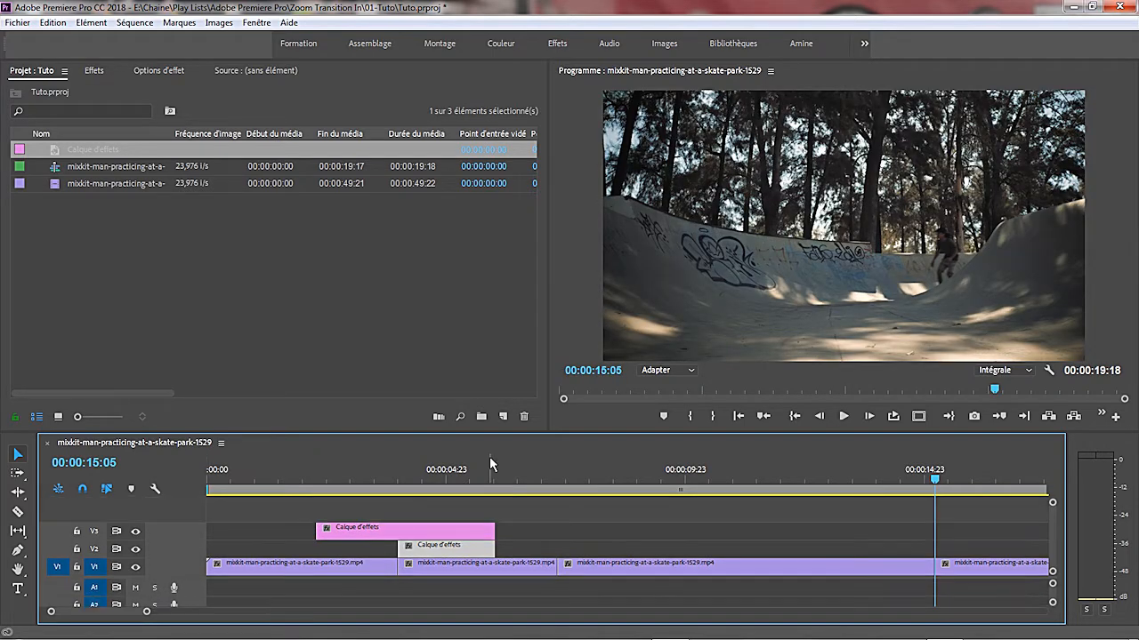
left_click_drag(498, 431, 497, 458)
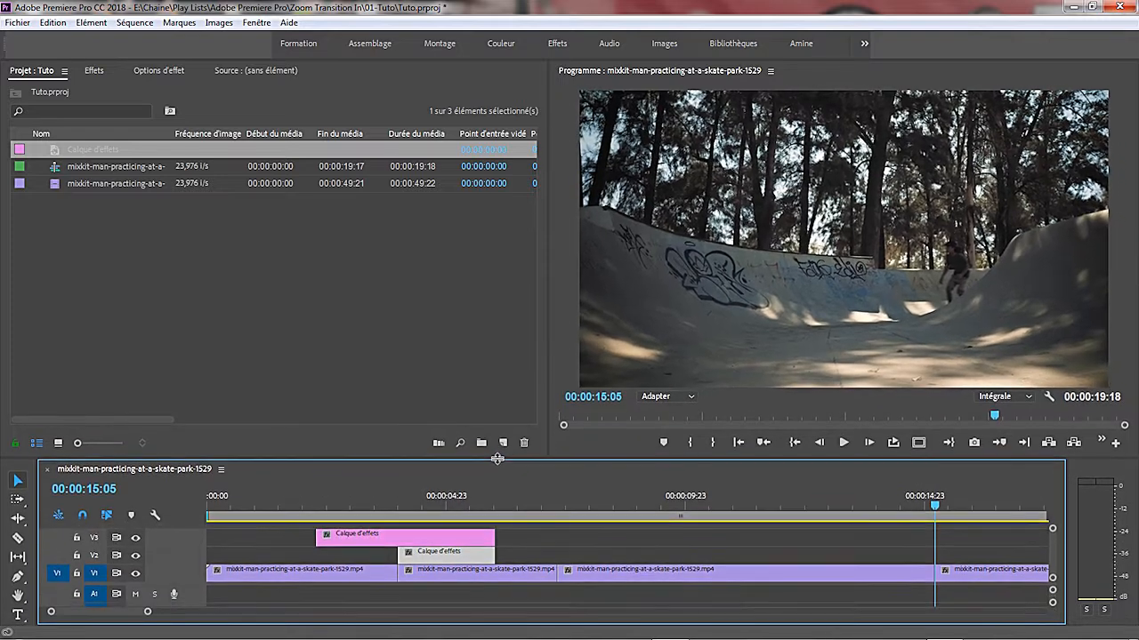
right_click(460, 561)
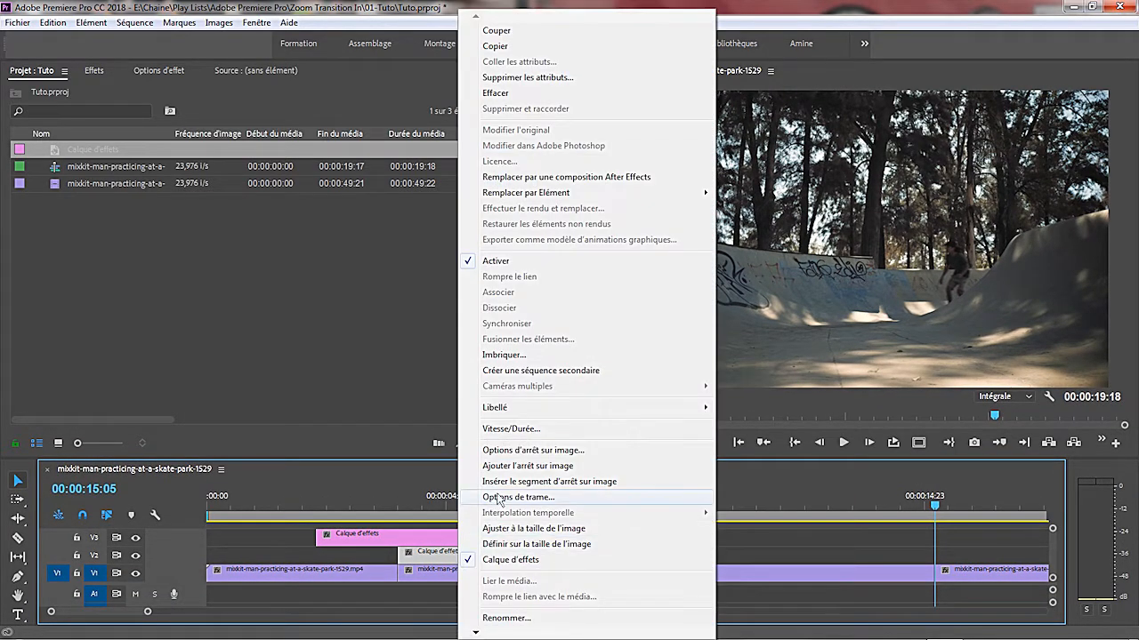
left_click(504, 619)
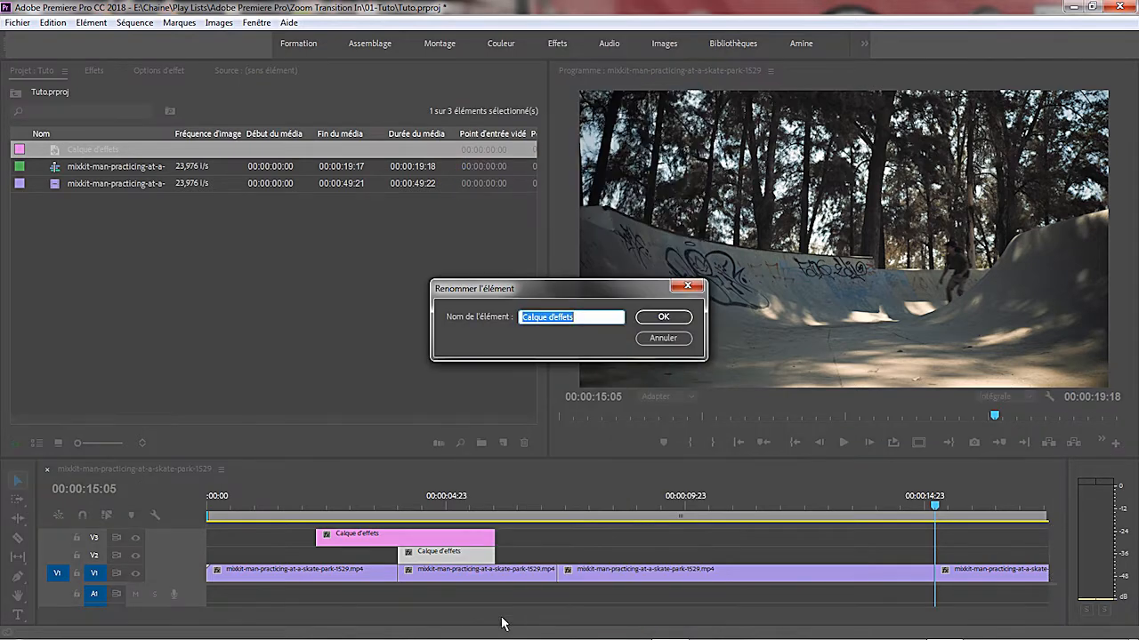
type("Multiplication et miroires")
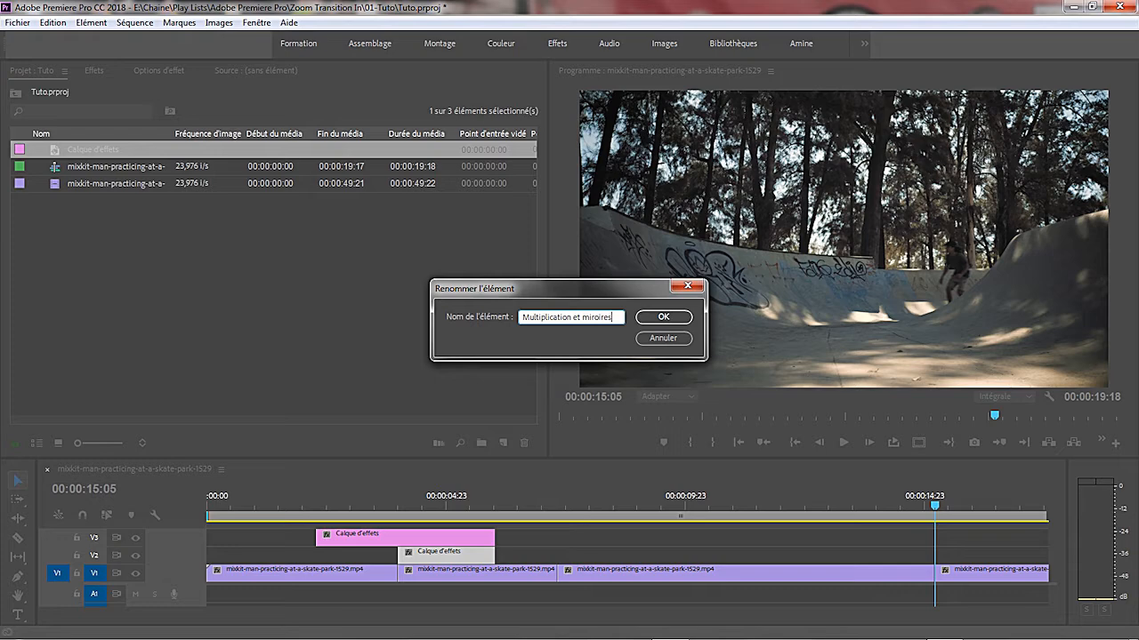
key("Return")
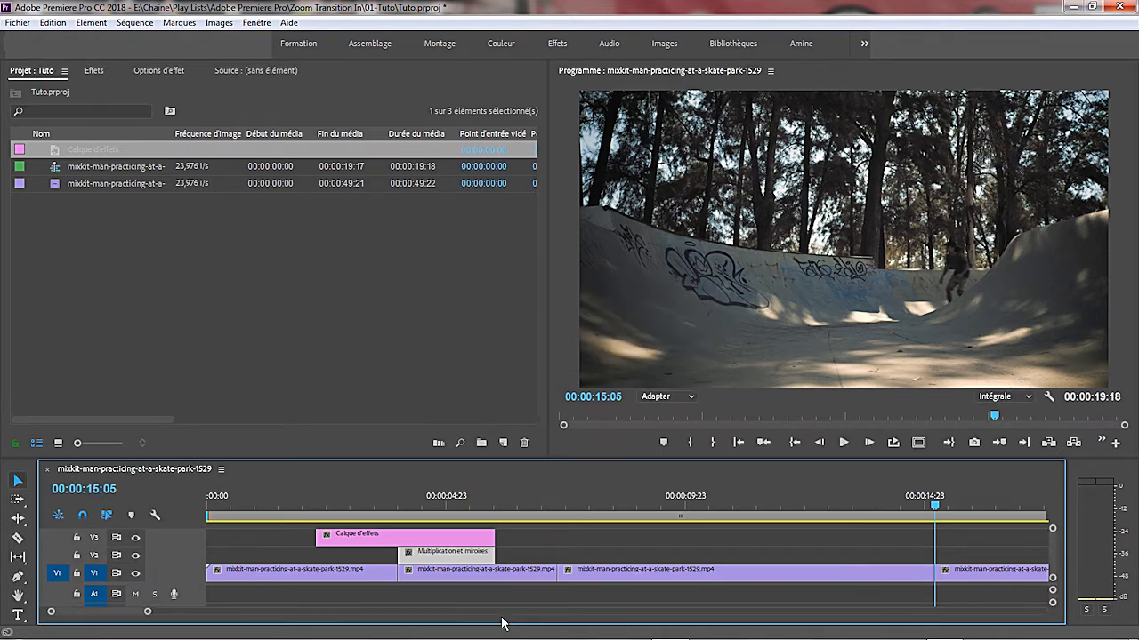
- Rename the adjustment layer on V3 as "Transformation"
right_click(379, 539)
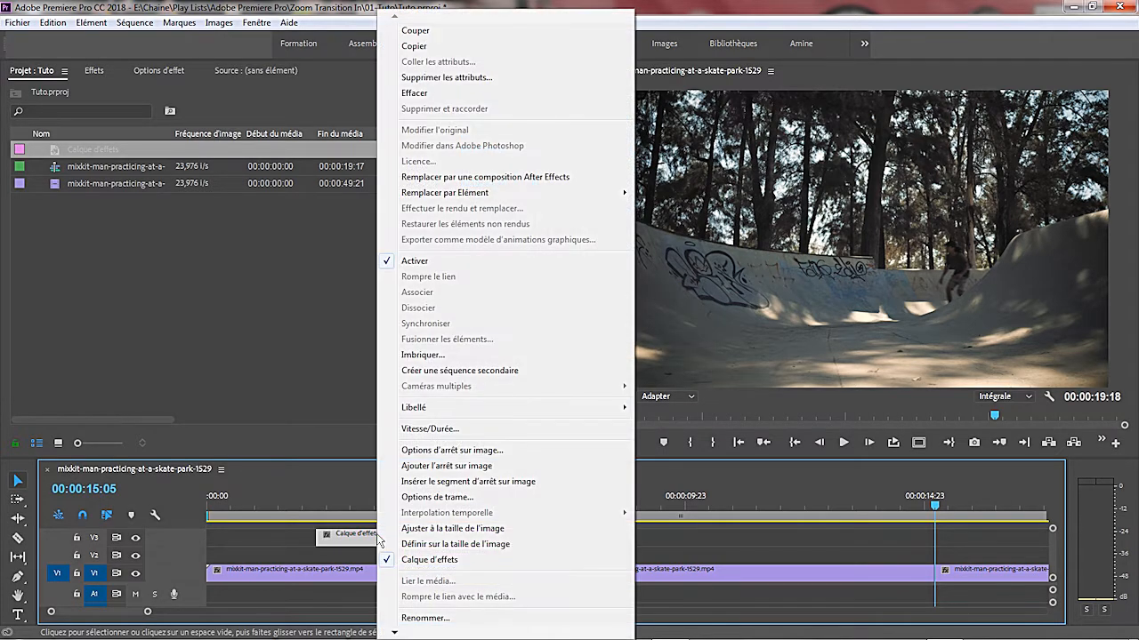
left_click(423, 618)
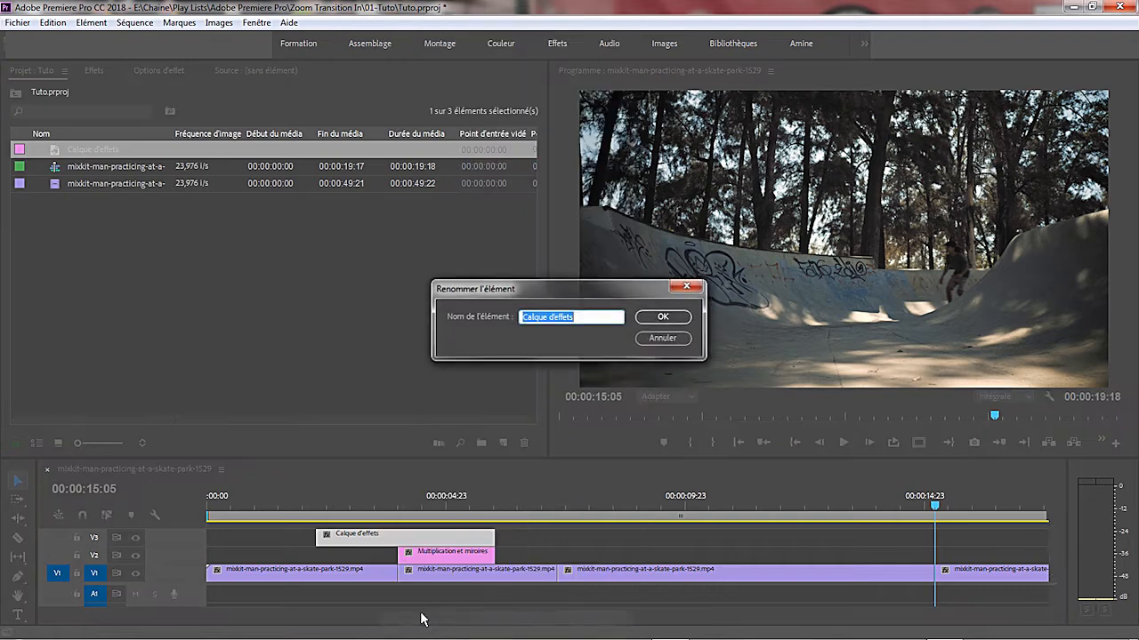
type("Transform")
type("ation")
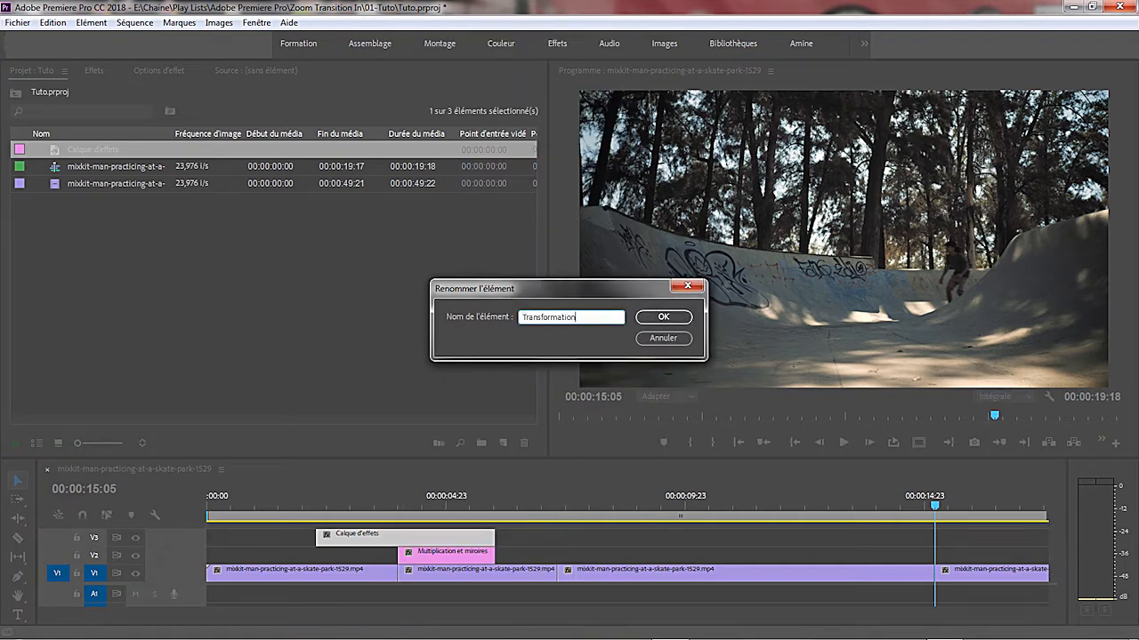
left_click(659, 324)
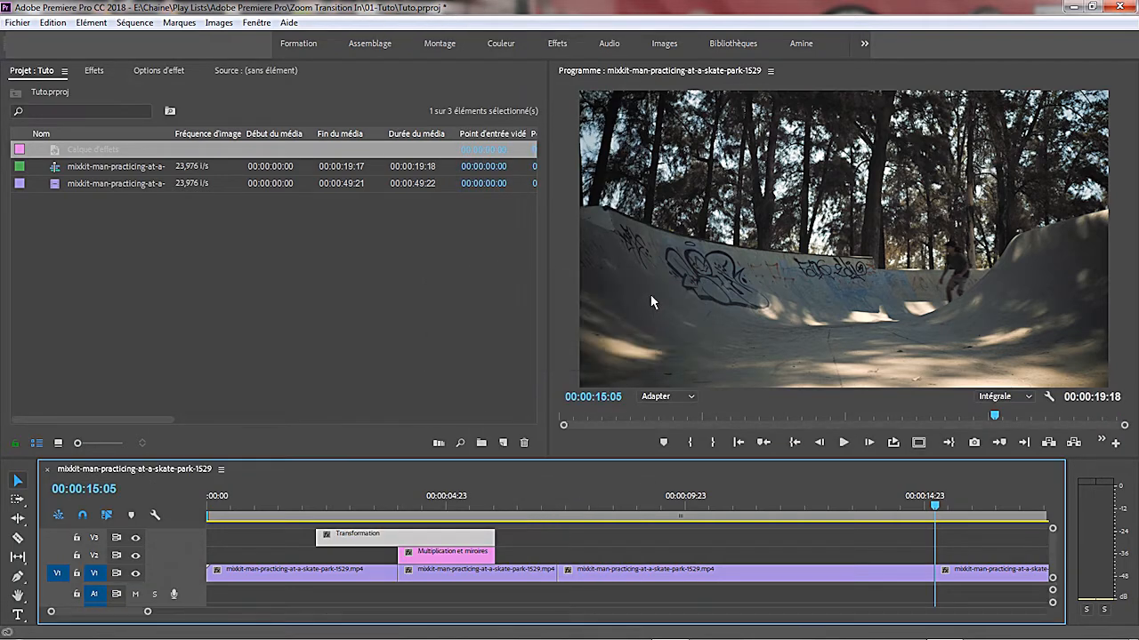
- Find the Multiplication video effect by searching for "multipli" and apply it to the V2 adjustment layer
left_click(94, 71)
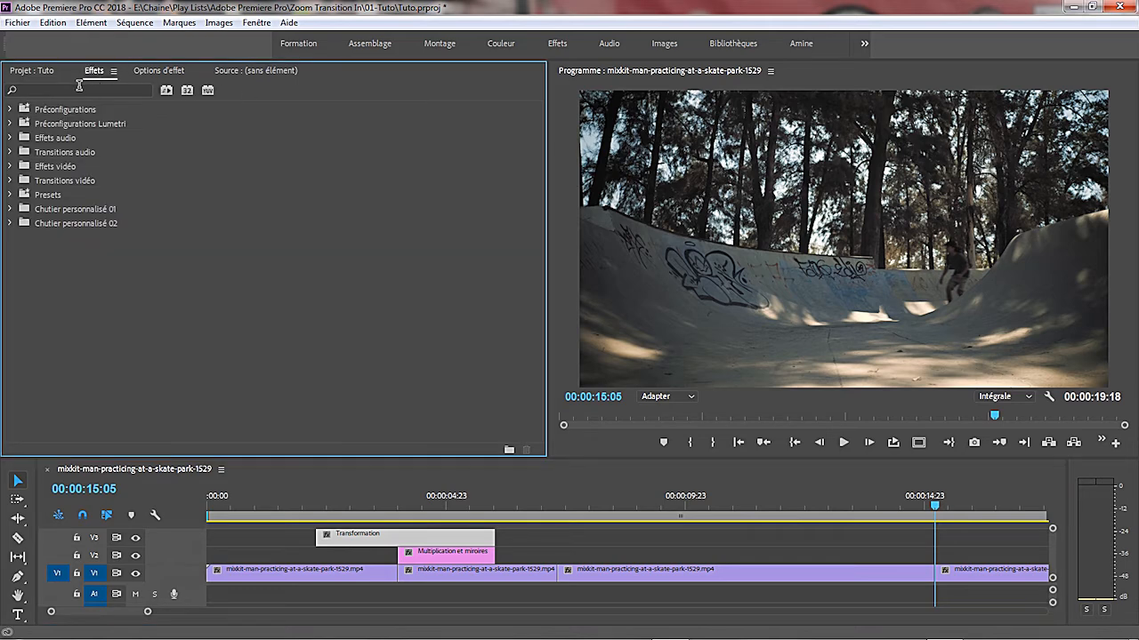
left_click(79, 89)
type("mu")
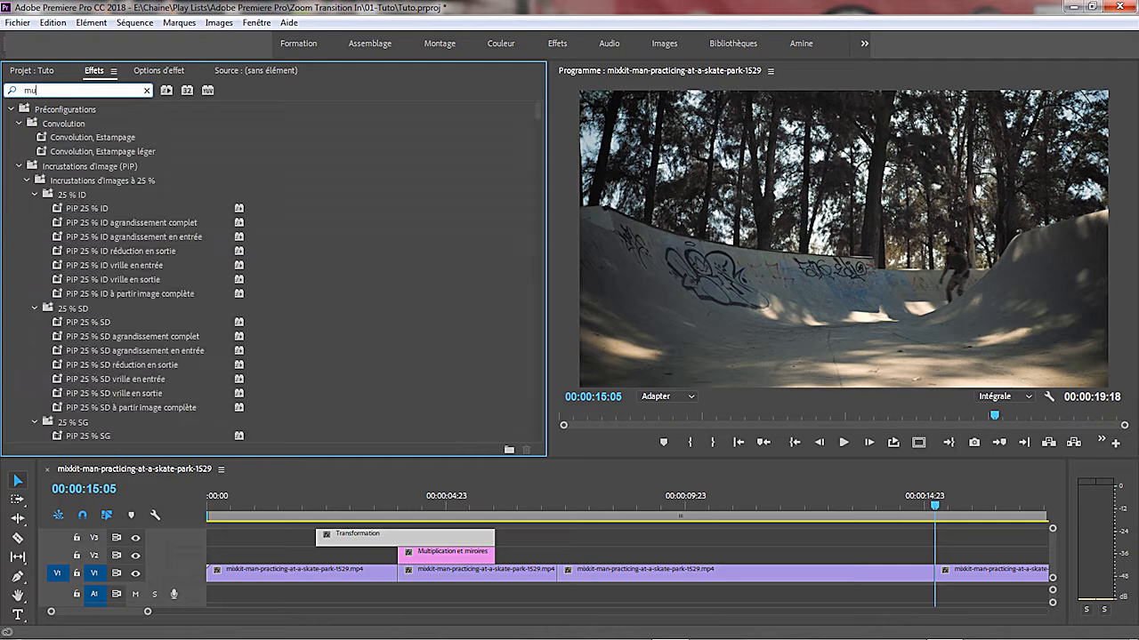
type("ltipli")
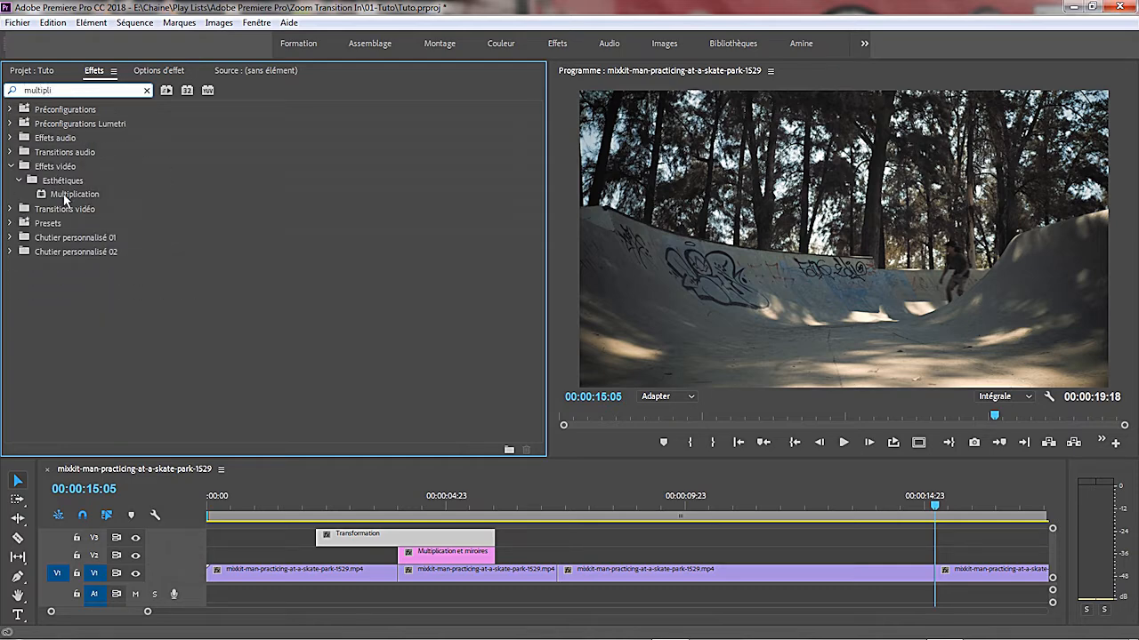
left_click_drag(66, 195, 421, 558)
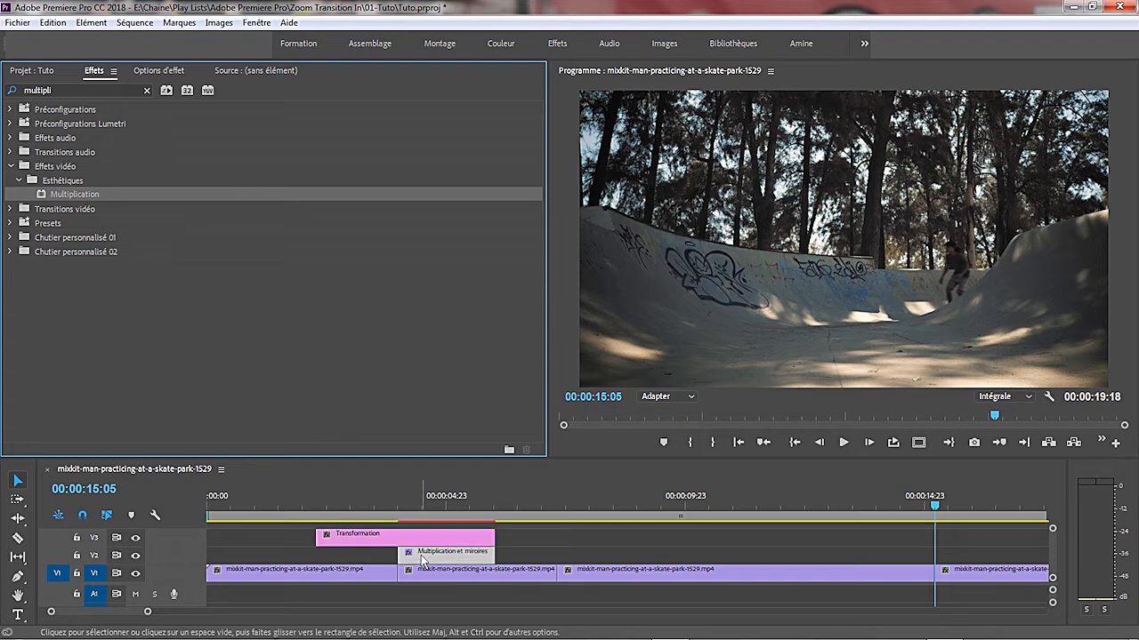
- Preview the frame at 00:00:04:21 and set the Multiplication effect's Nombre to 3
left_click(439, 505)
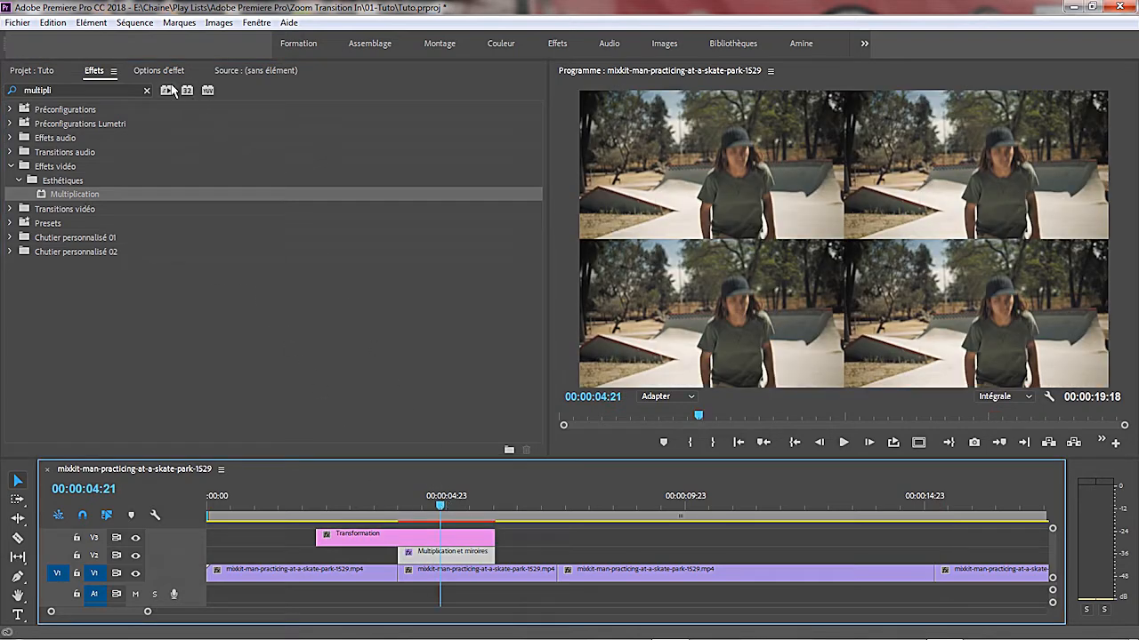
left_click(154, 73)
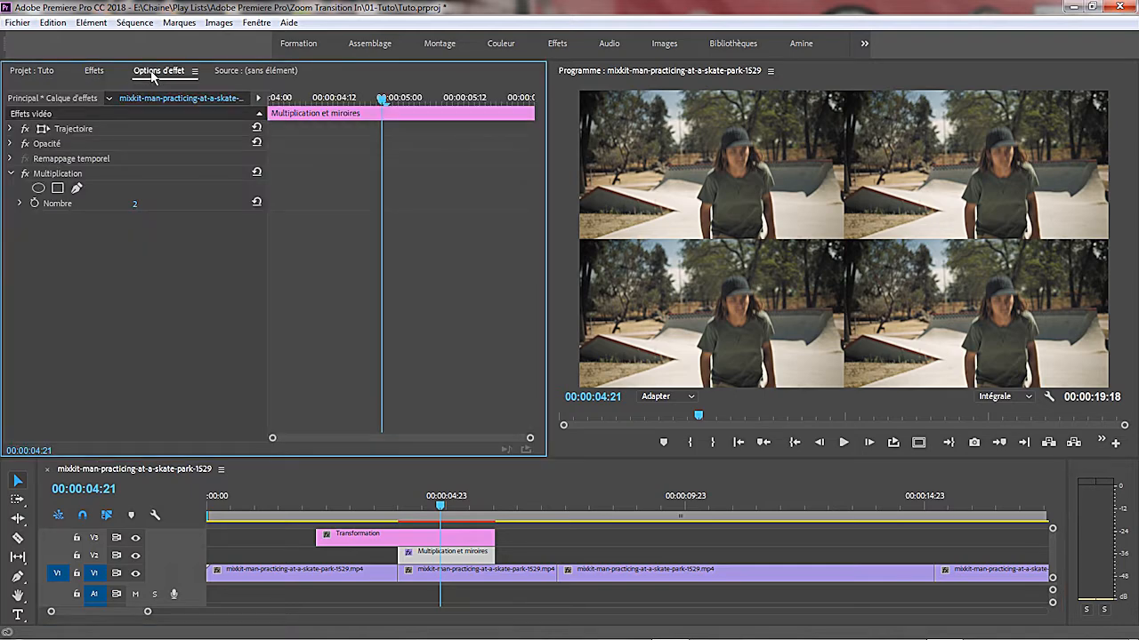
left_click(134, 205)
type("3")
key("Return")
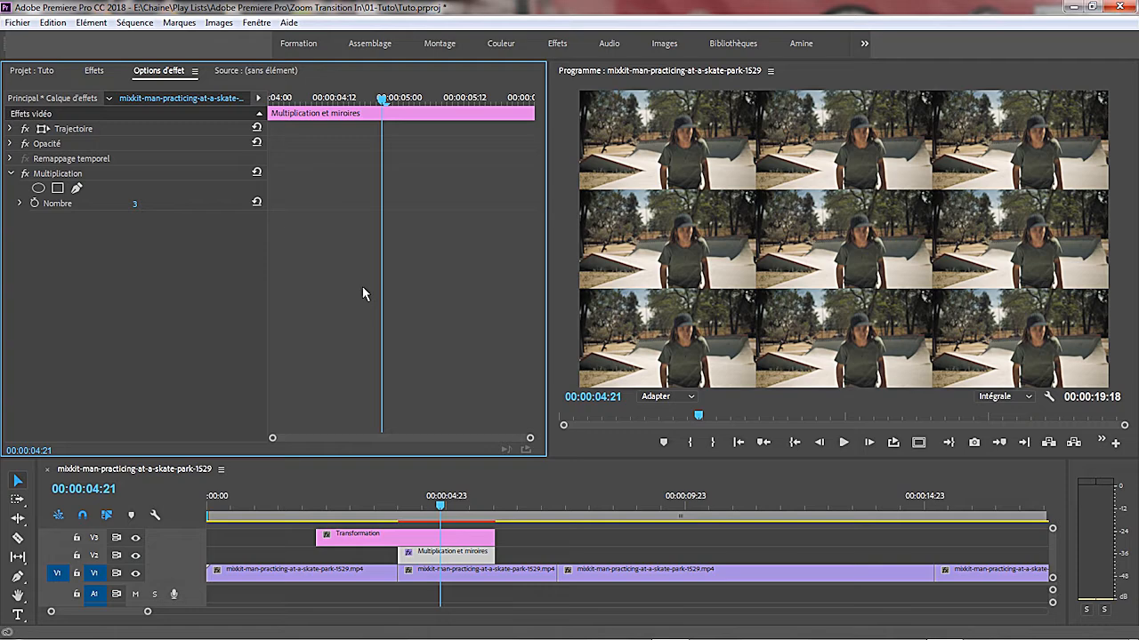
- Find the Miroir distortion effect and apply it four times to the "Multiplication et miroires" layer
left_click(96, 71)
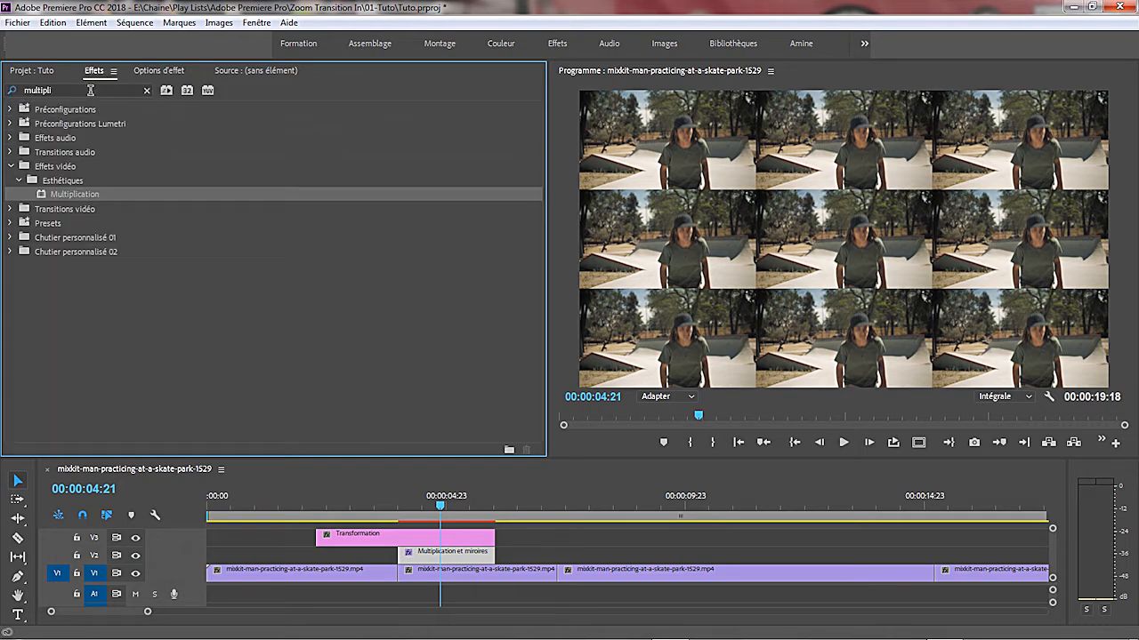
double_click(89, 90)
type("miroir")
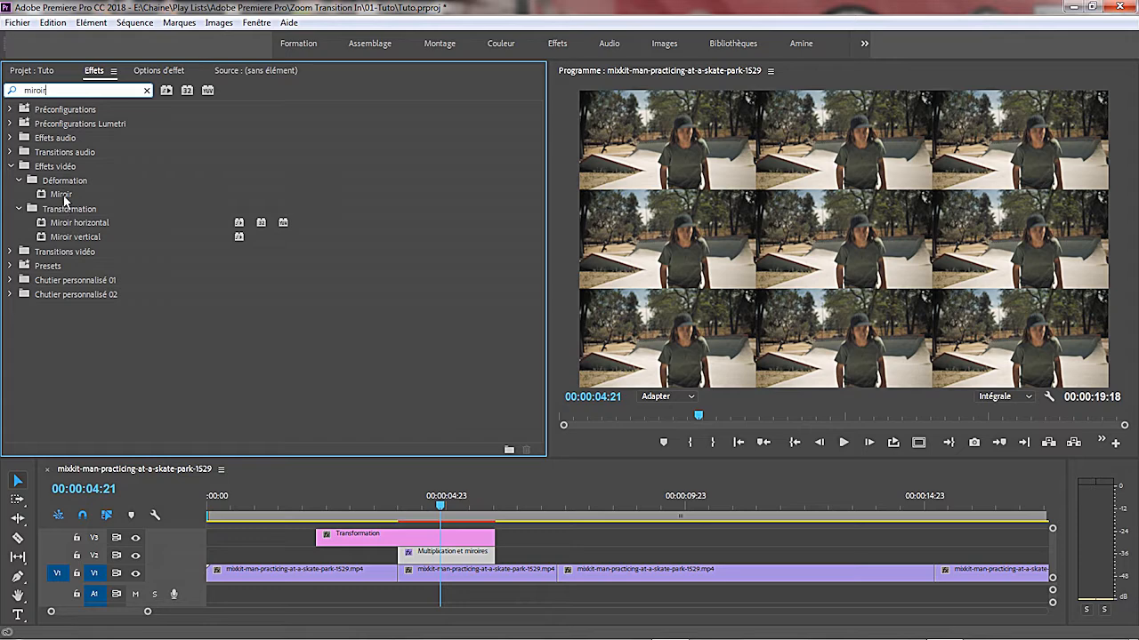
left_click_drag(62, 194, 418, 558)
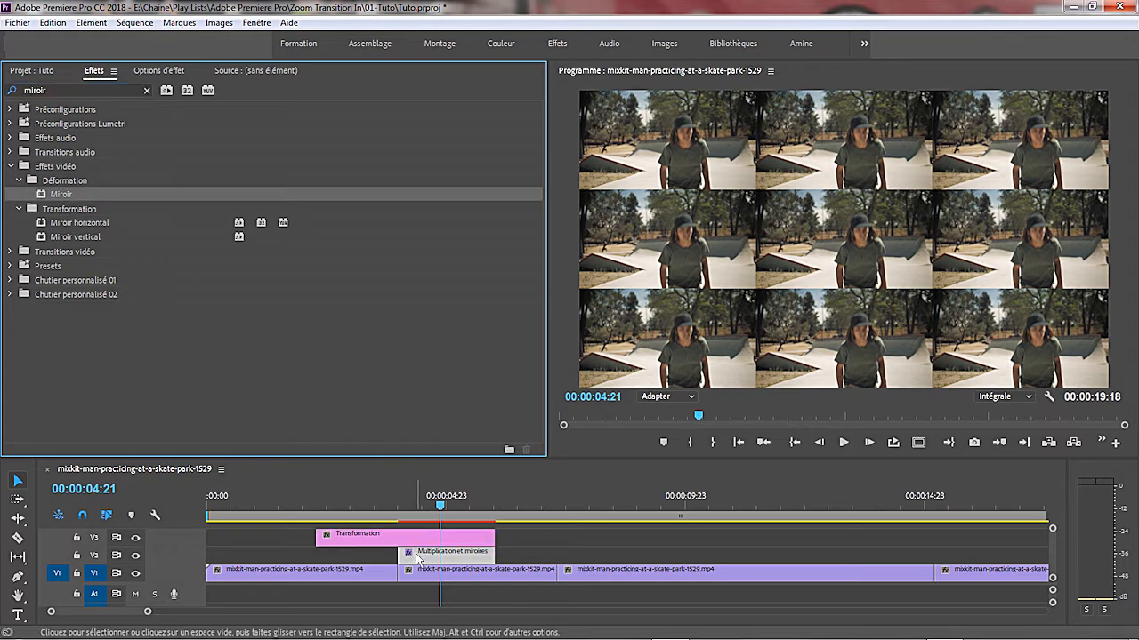
left_click_drag(53, 195, 427, 557)
left_click_drag(64, 195, 416, 558)
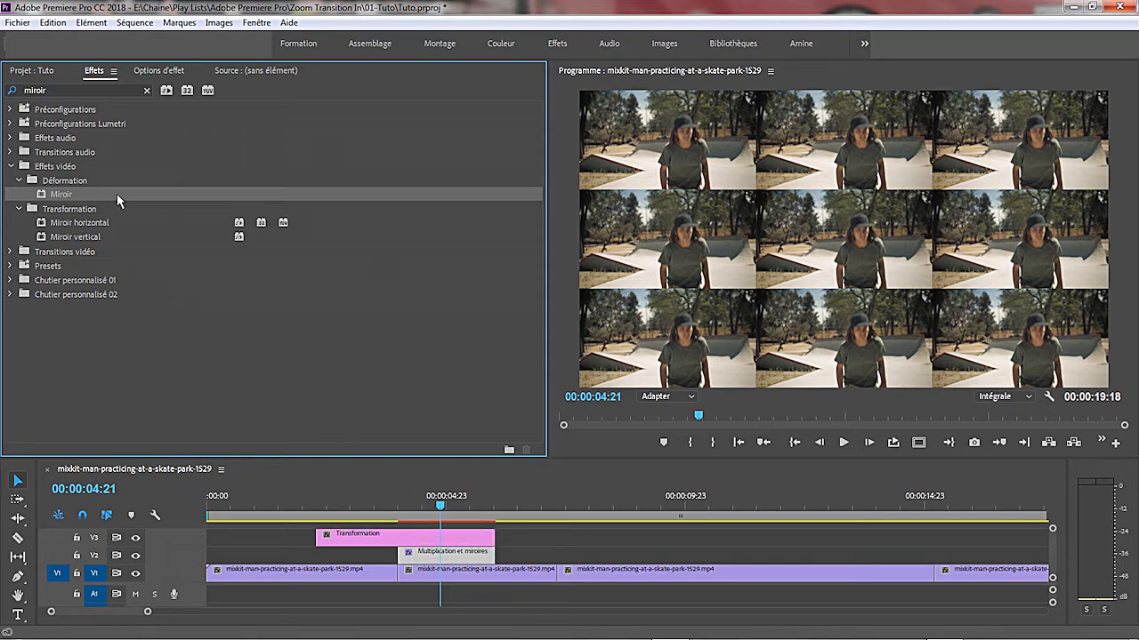
left_click_drag(63, 195, 420, 554)
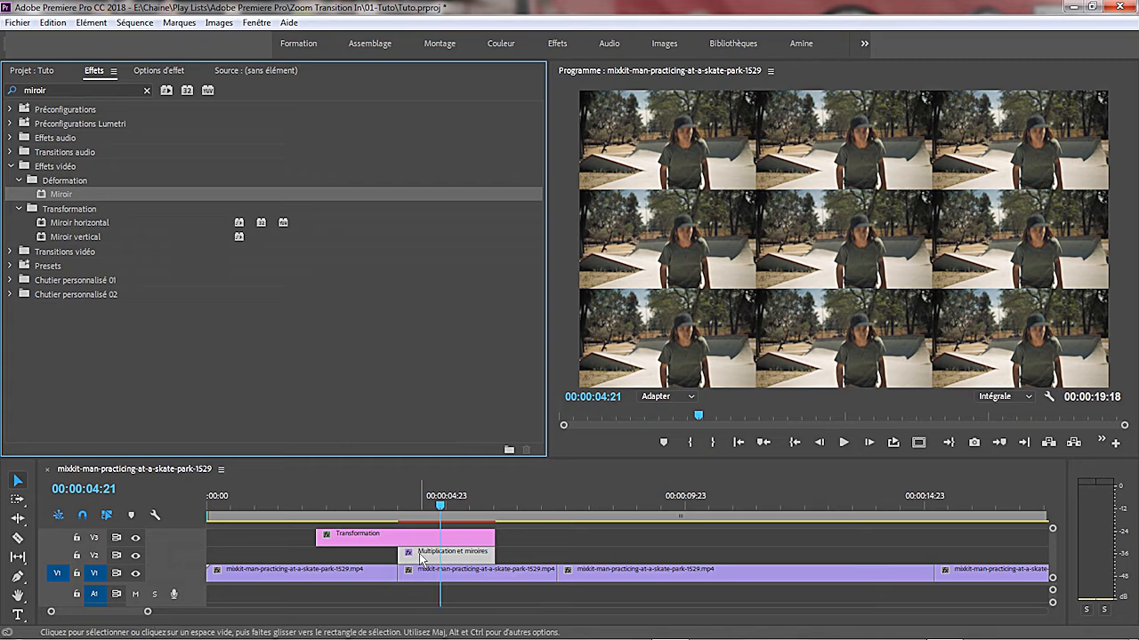
- Set the first Miroir effect's vertical Centre value to 719 and its Angle to 90°
left_click(166, 70)
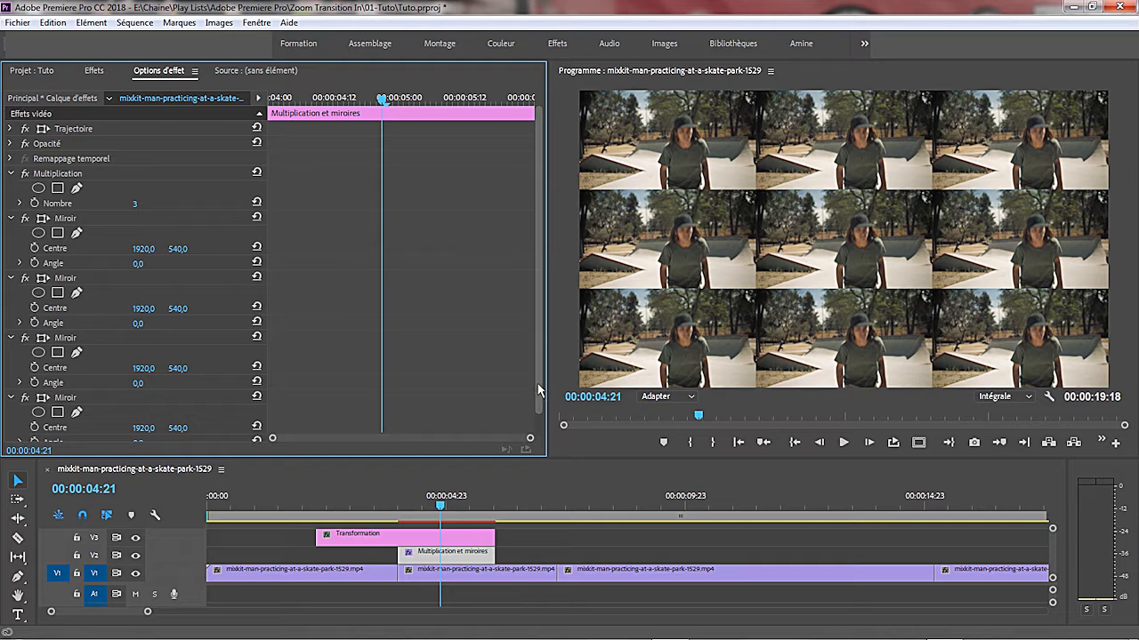
scroll(538, 431, "down", 2)
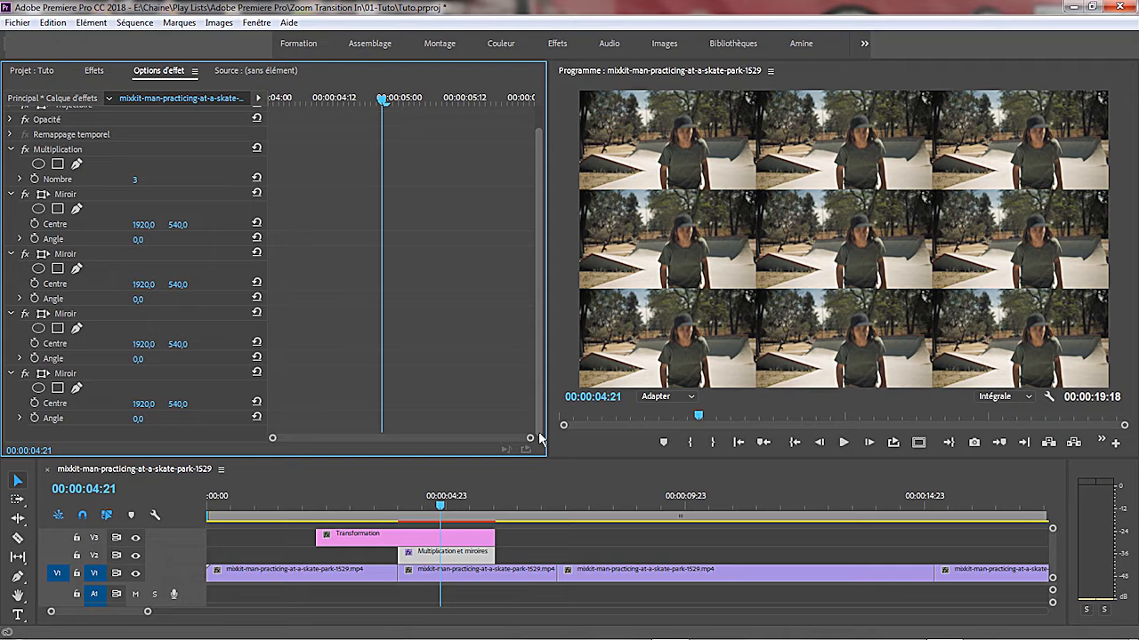
left_click(178, 225)
type("71")
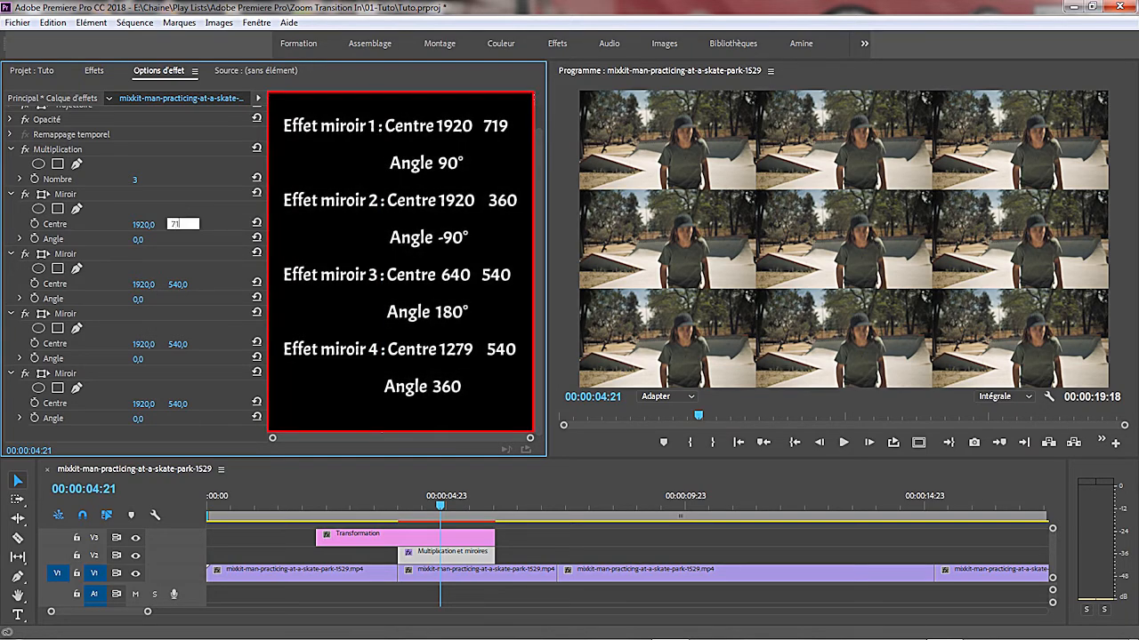
type("9")
left_click(139, 238)
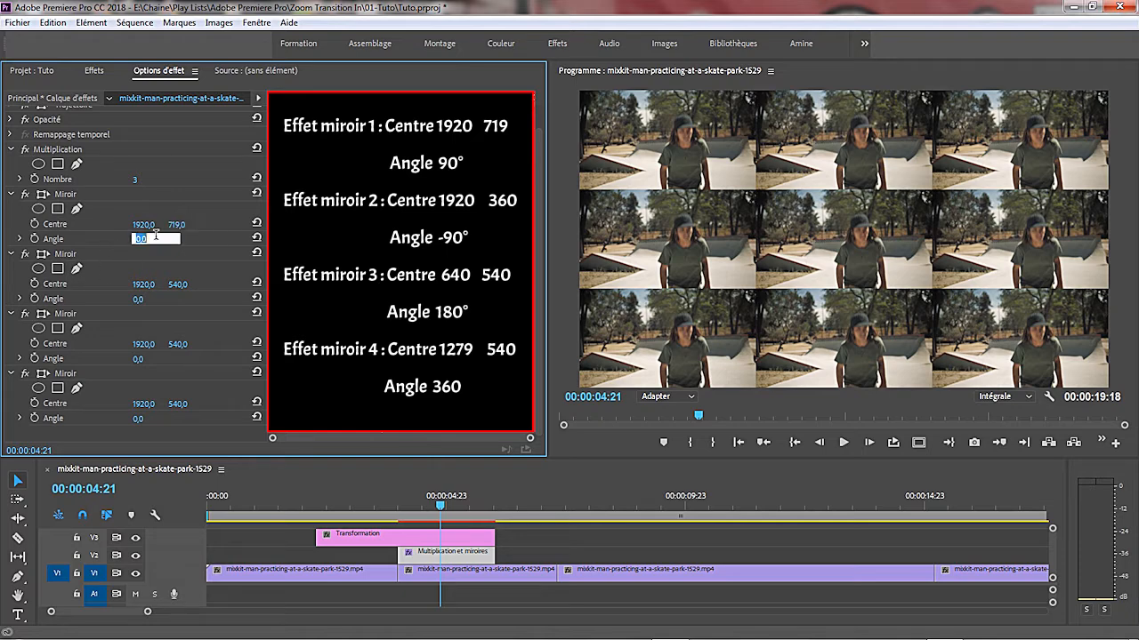
type("90")
key("Return")
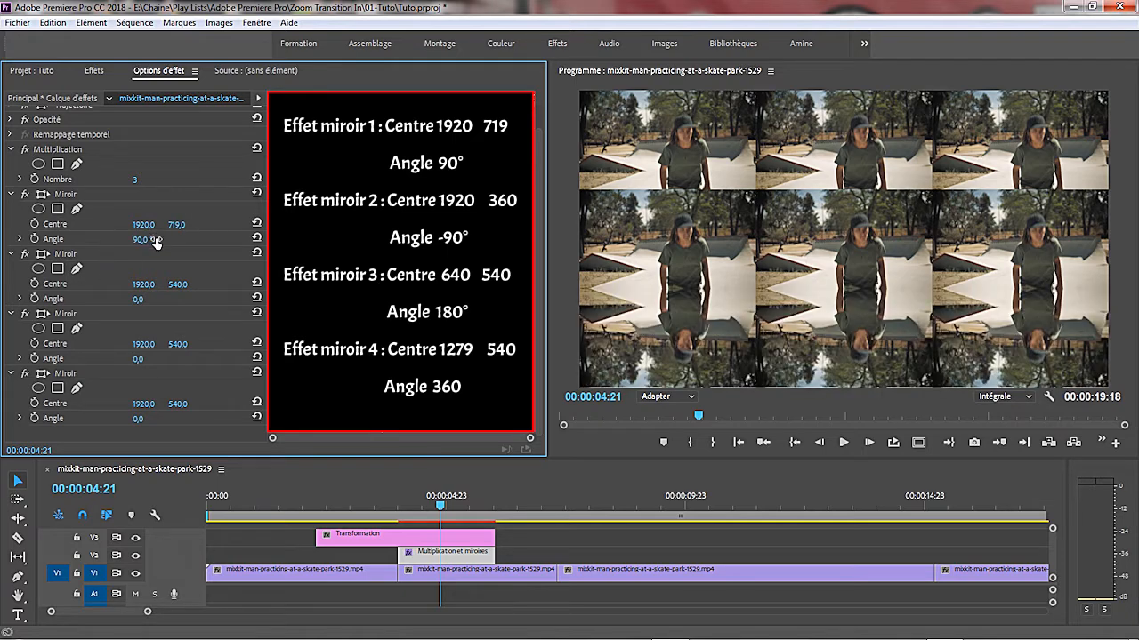
- Set the second Miroir effect's vertical Centre value to 360 and its Angle to -90°
left_click(148, 285)
left_click(182, 282)
type("360")
left_click(145, 300)
type("-90")
key("Return")
- Set the third Miroir effect's horizontal Centre value to 640 and its Angle to 180°
left_click(146, 342)
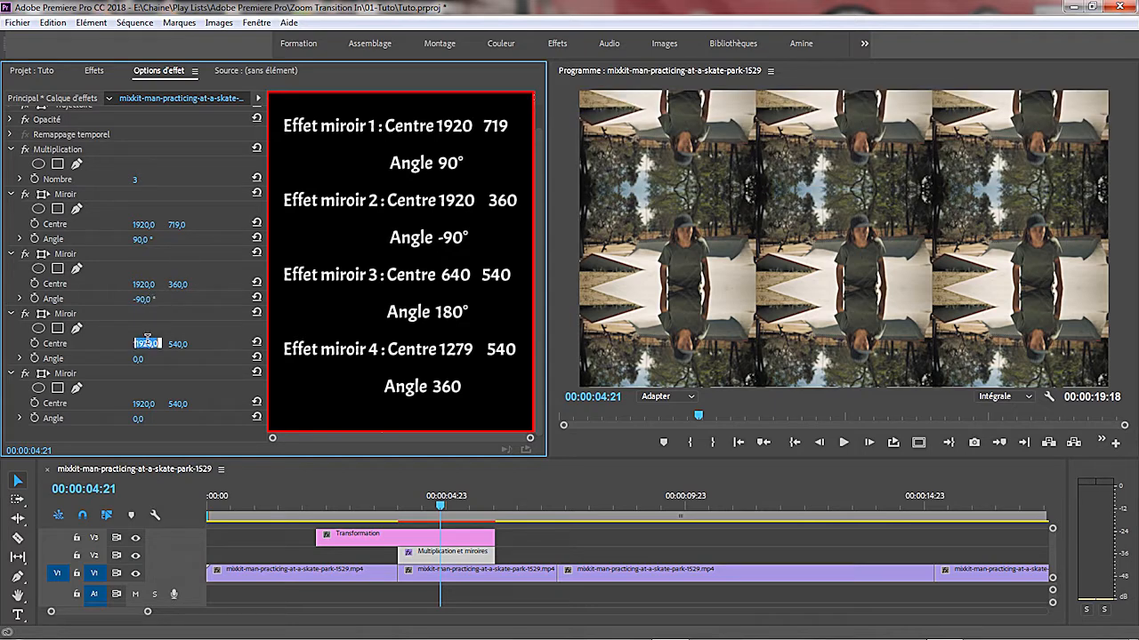
type("640")
left_click(138, 359)
type("180")
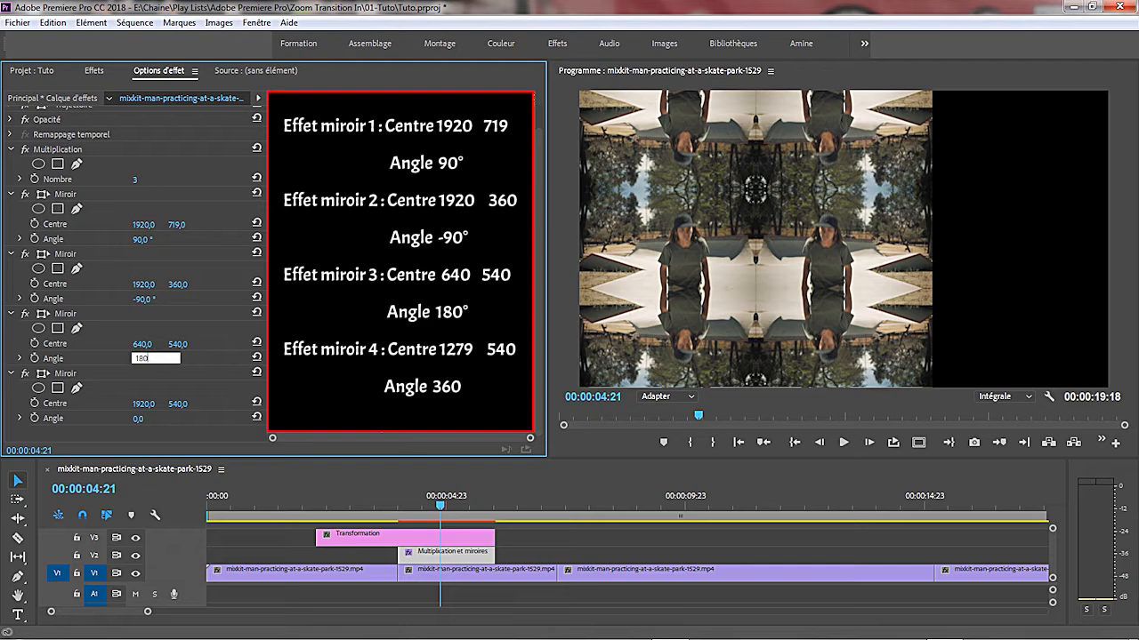
key("Return")
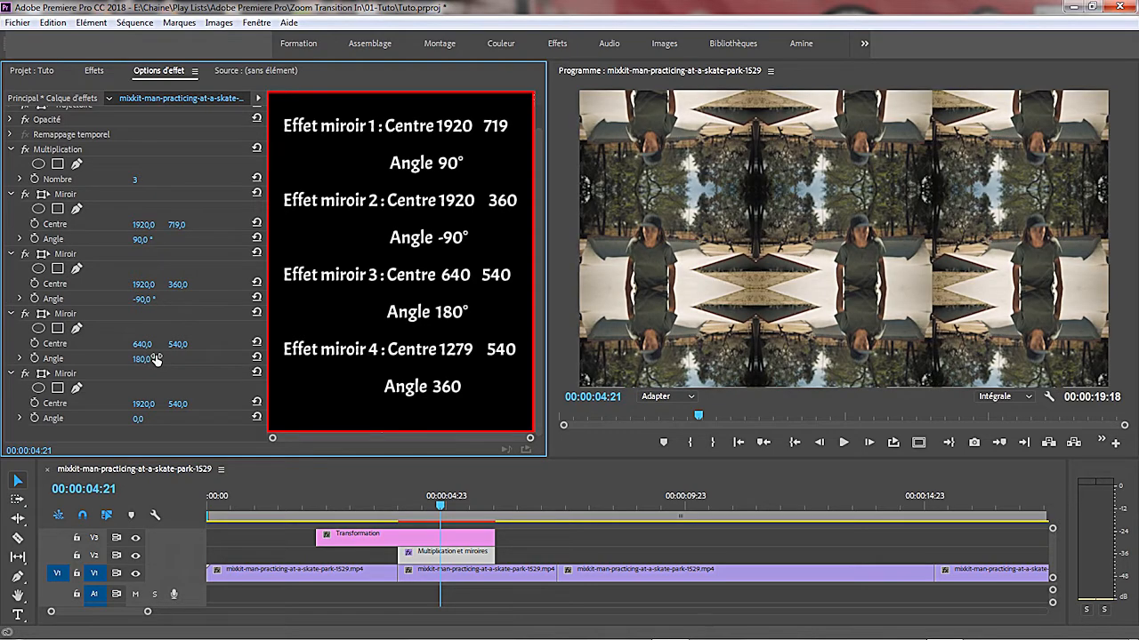
- Set the fourth Miroir effect's horizontal Centre value to 1279 and its Angle to 360°
left_click(134, 403)
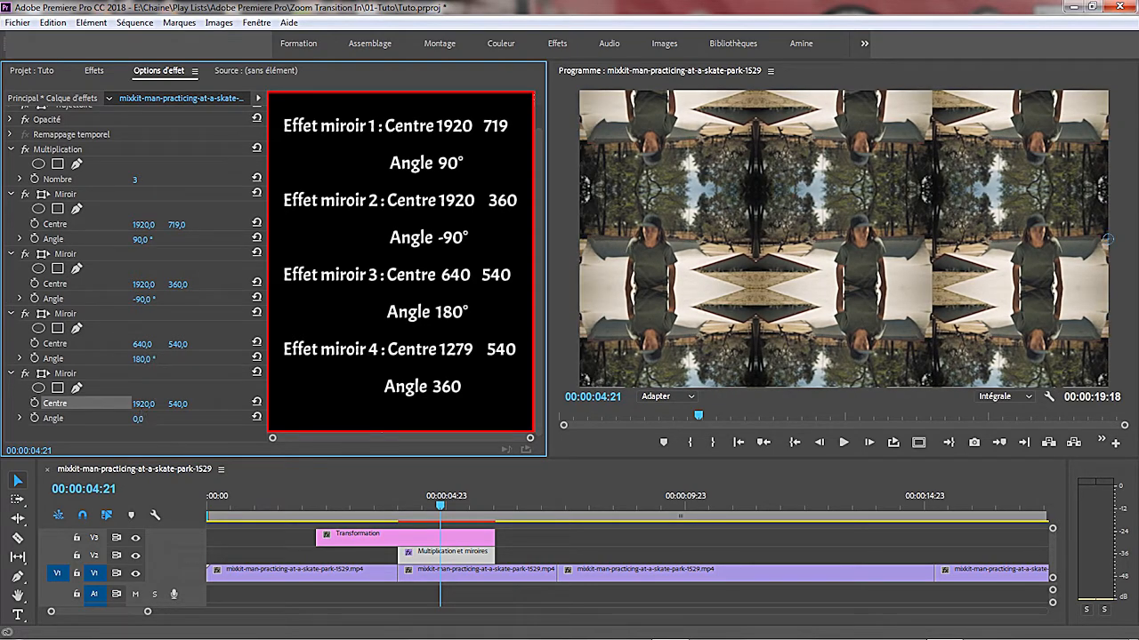
left_click(144, 404)
type("1279")
left_click(139, 419)
type("3")
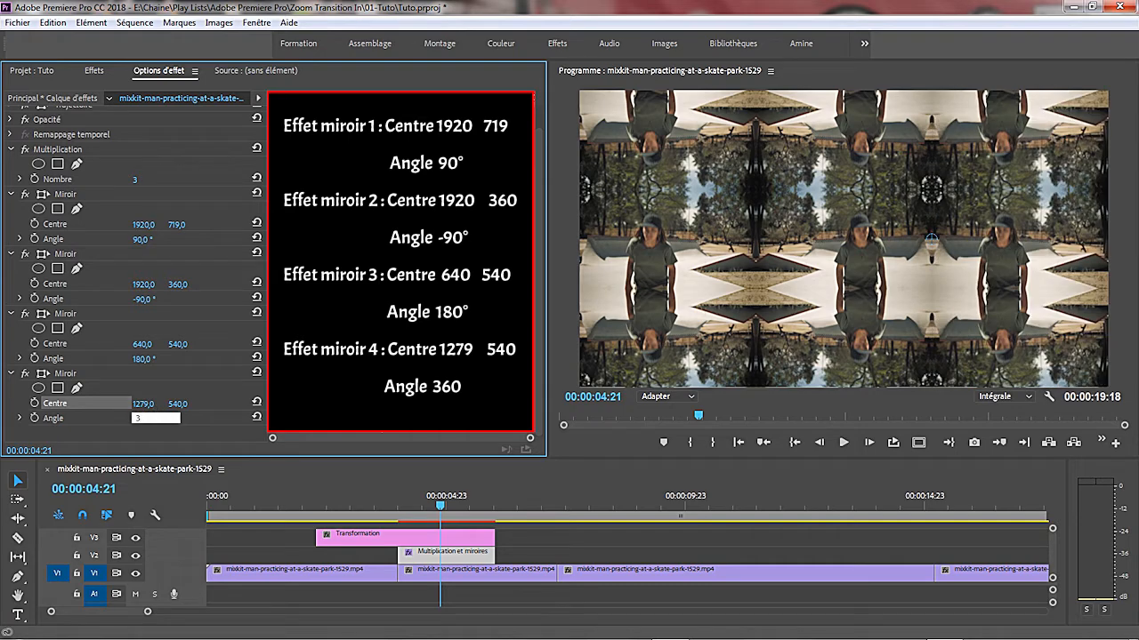
type("60")
key("Return")
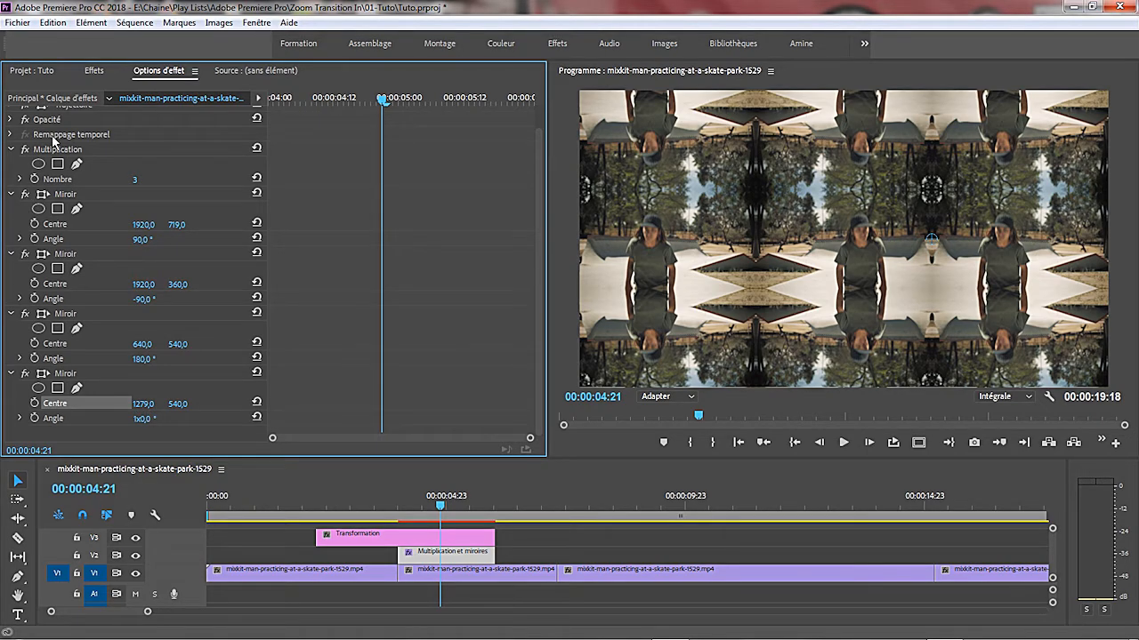
- Find the Transformation effect, apply it to the Transformation adjustment layer on V3, and show its effect settings
left_click(89, 71)
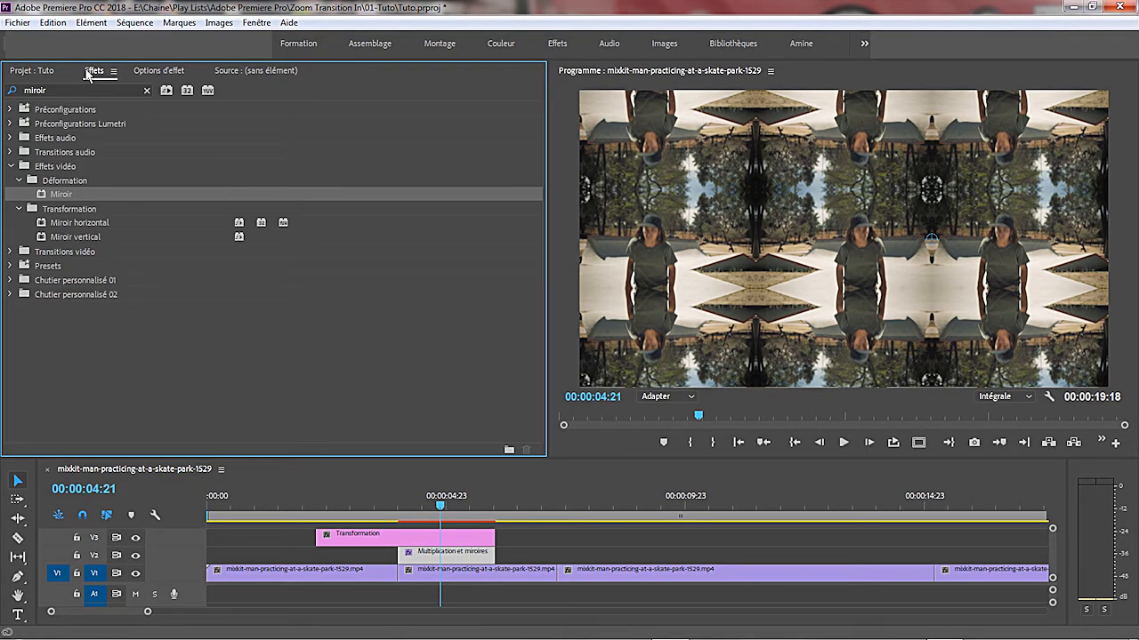
left_click_drag(75, 88, 4, 83)
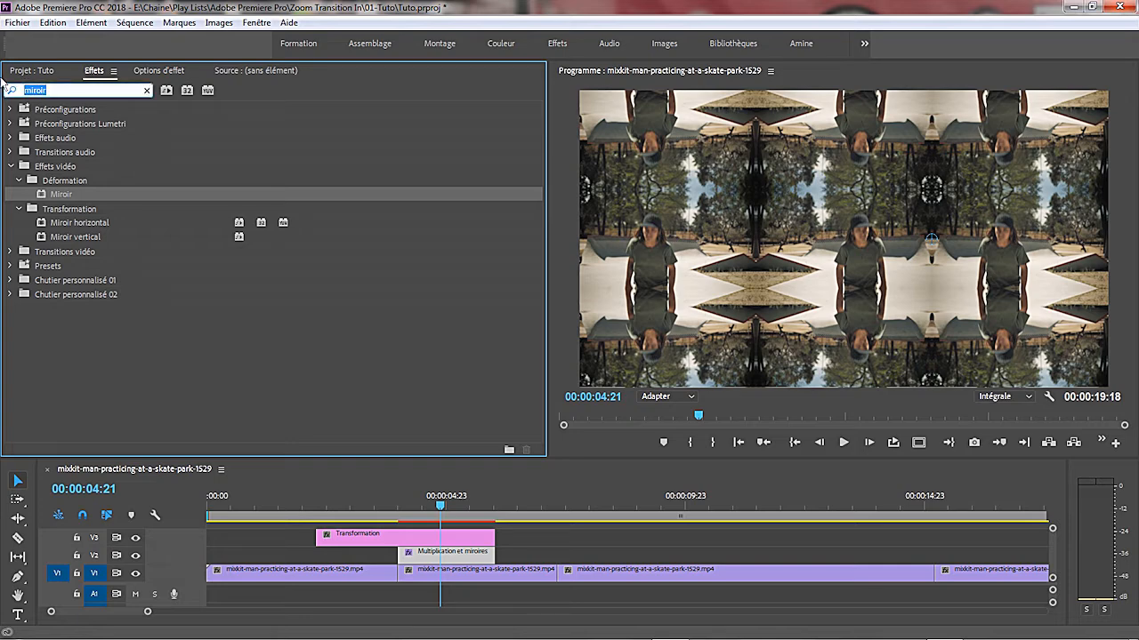
type("transfo")
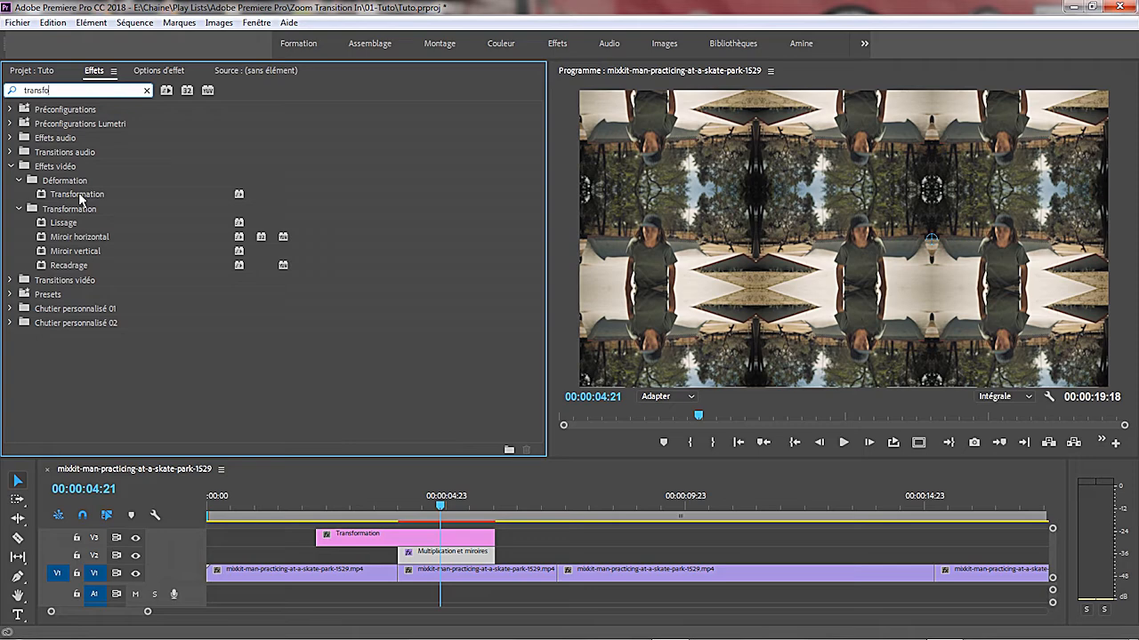
left_click_drag(79, 192, 338, 538)
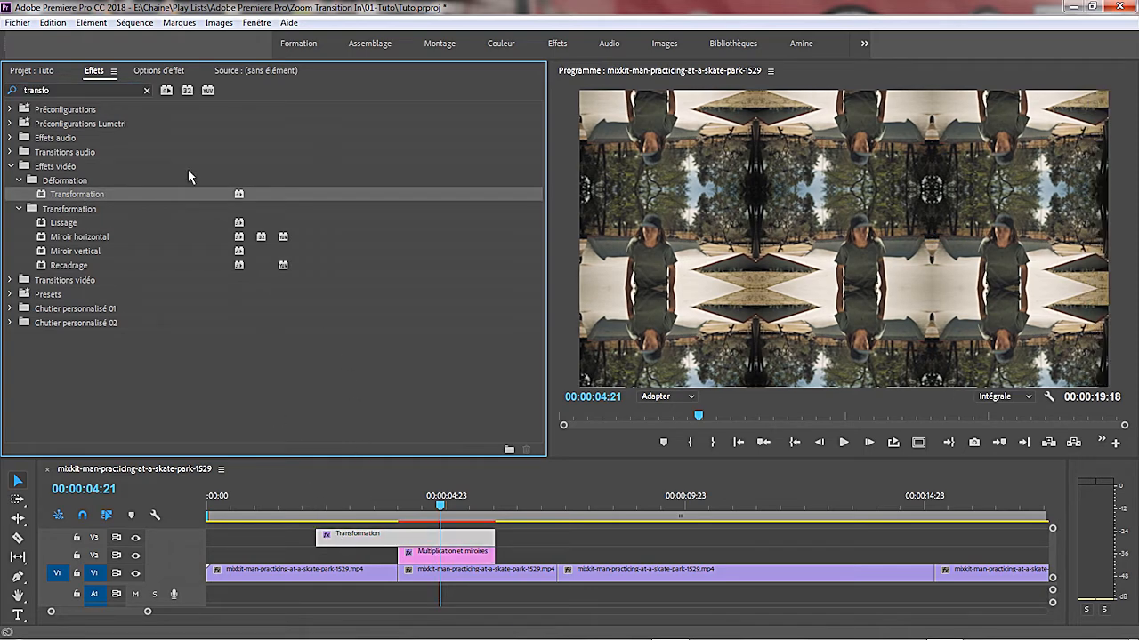
left_click(158, 73)
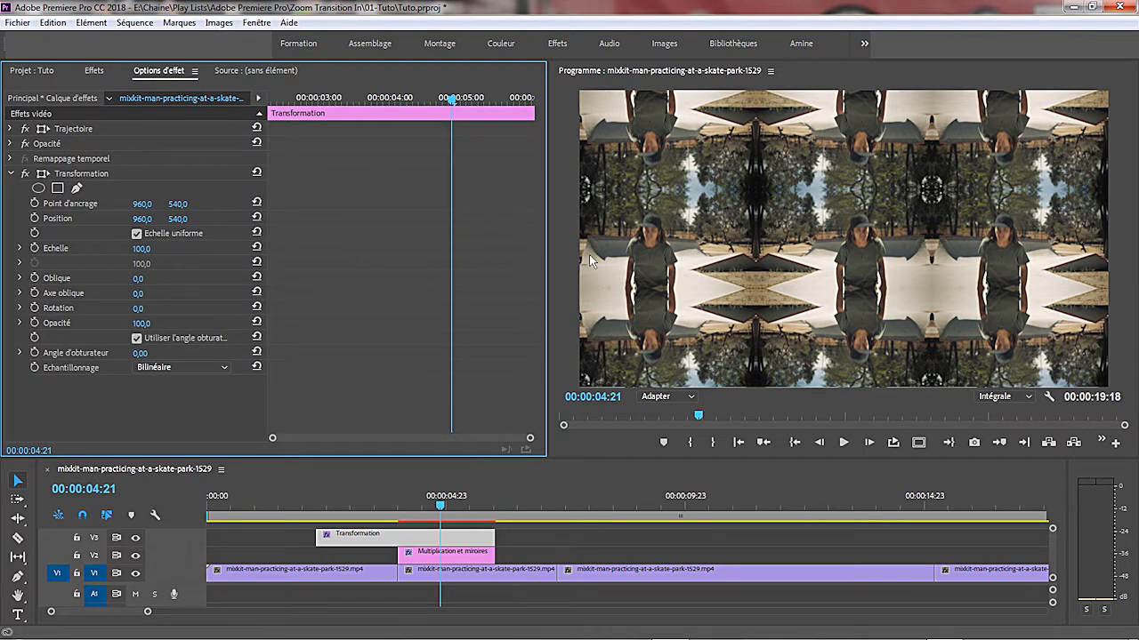
- Move the playhead to the cut at 00:00:04:00 and review the previous-edit-point control in the program monitor's button editor
left_click(737, 445)
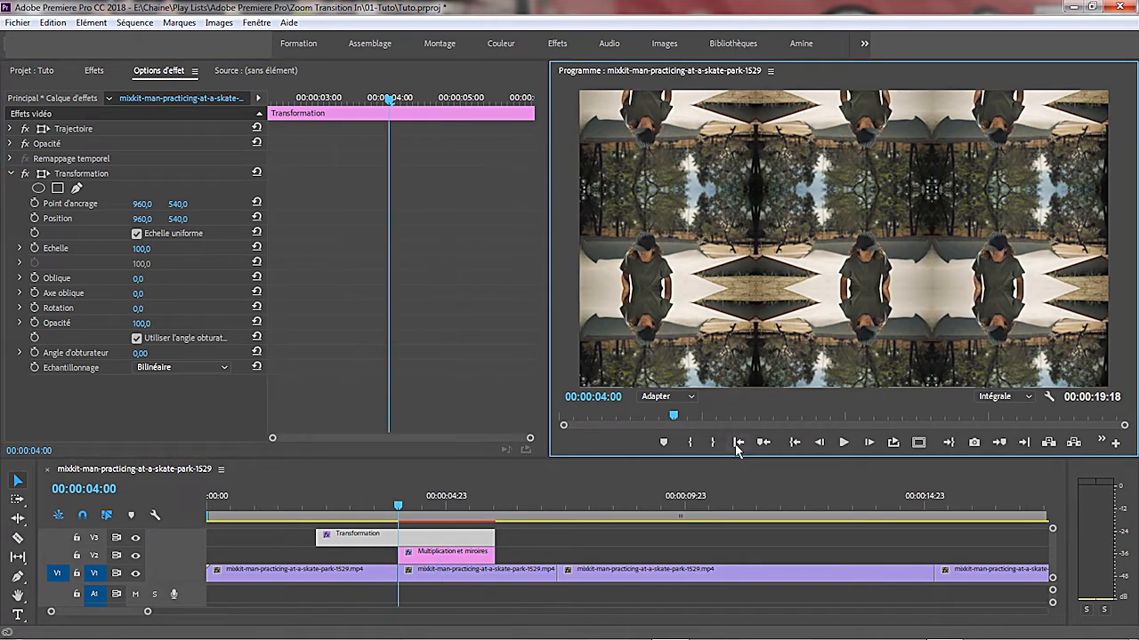
left_click(1117, 450)
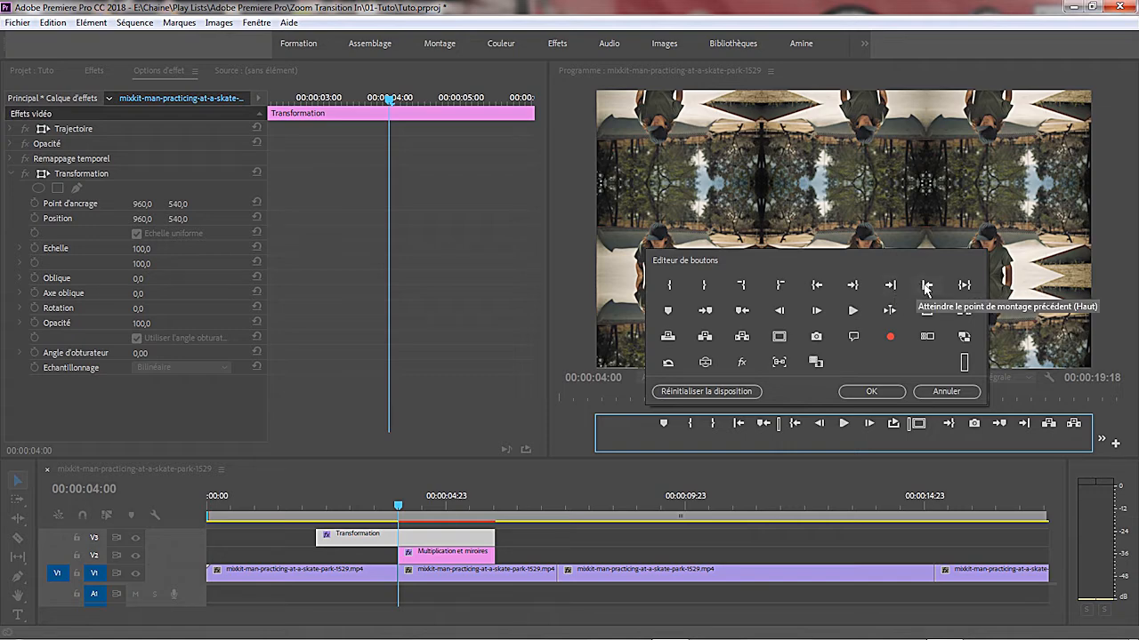
left_click_drag(923, 286, 741, 427)
left_click(871, 392)
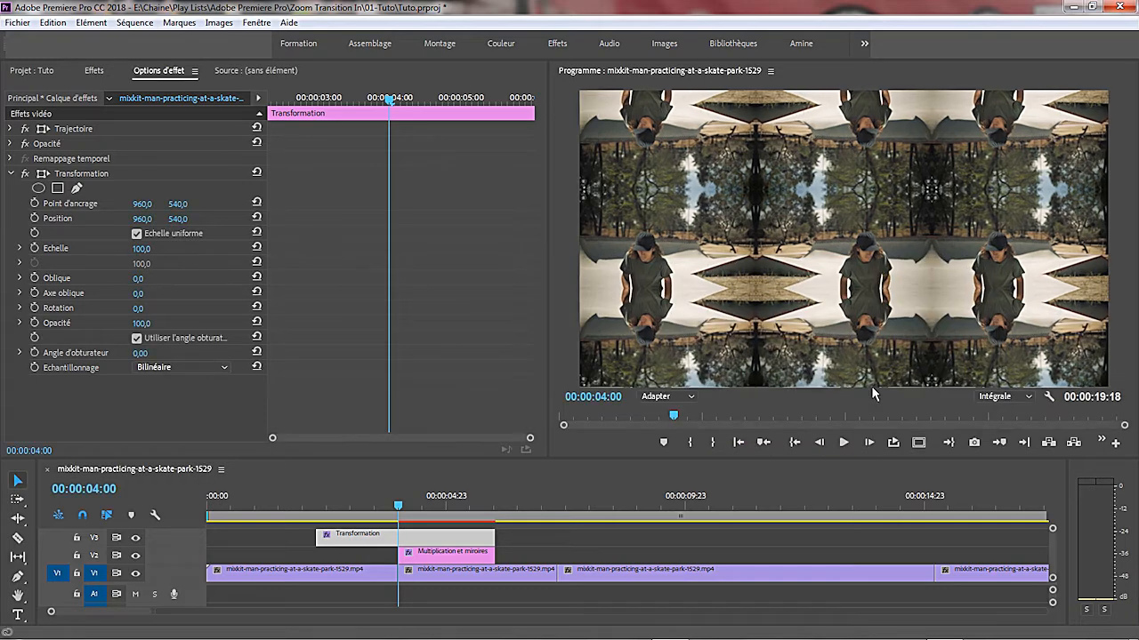
- Start animating the Transformation effect's Echelle with a keyframe at 00:00:03:14, ten frames before the cut
left_click(399, 480)
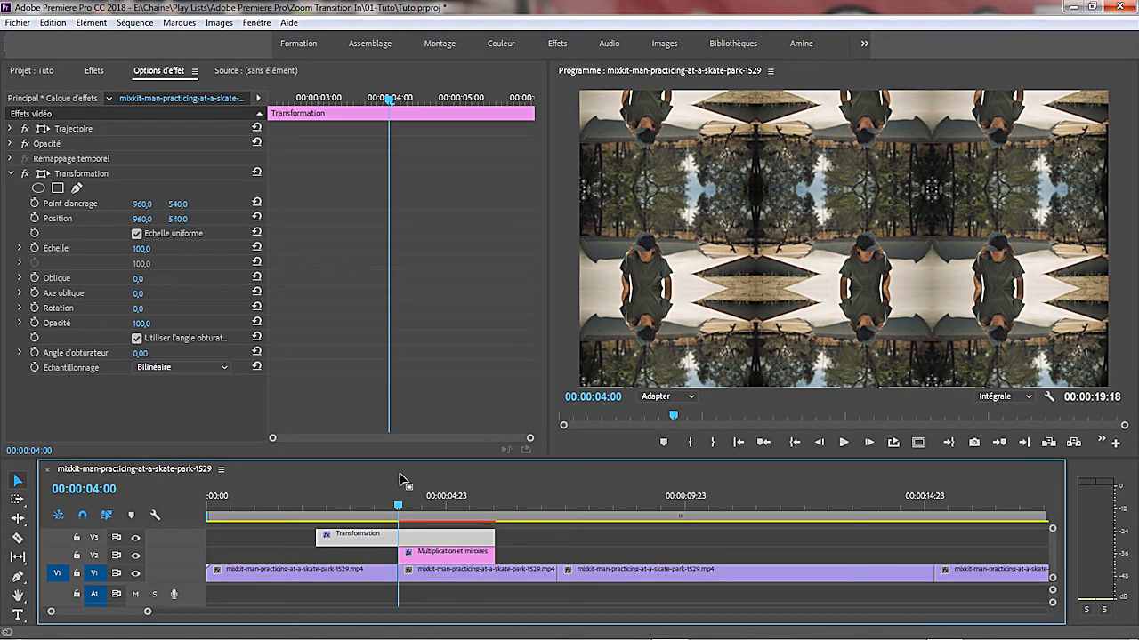
key("Left")
key("Left")
key("Left")
key("Left")
key("Left")
key("Left")
key("Left")
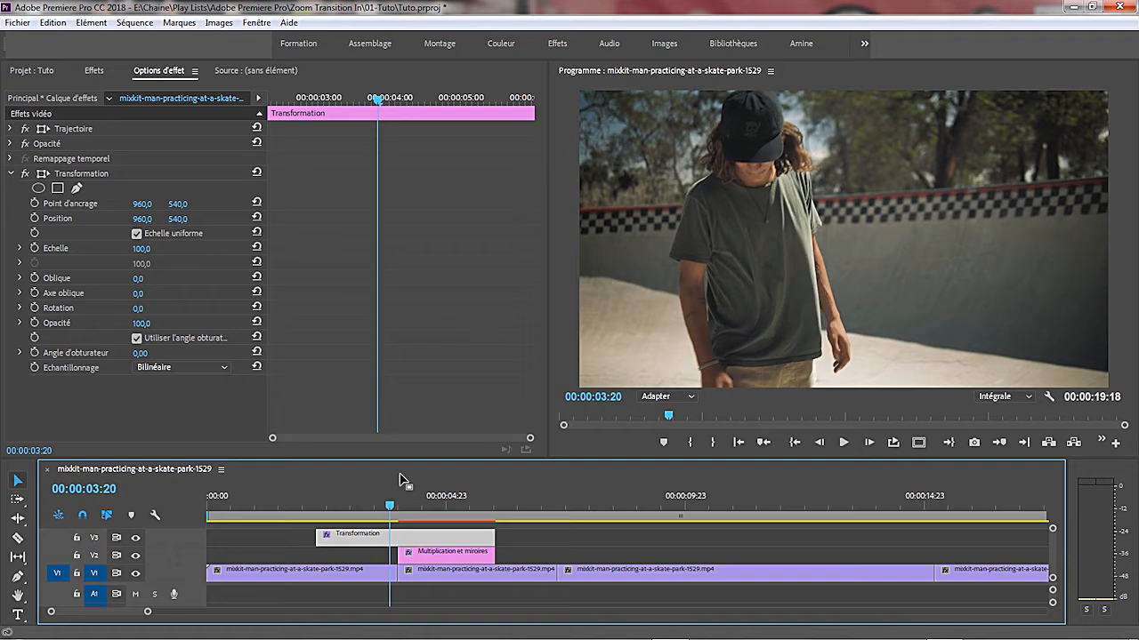
key("Left")
key("Left")
key("Left")
key("Left")
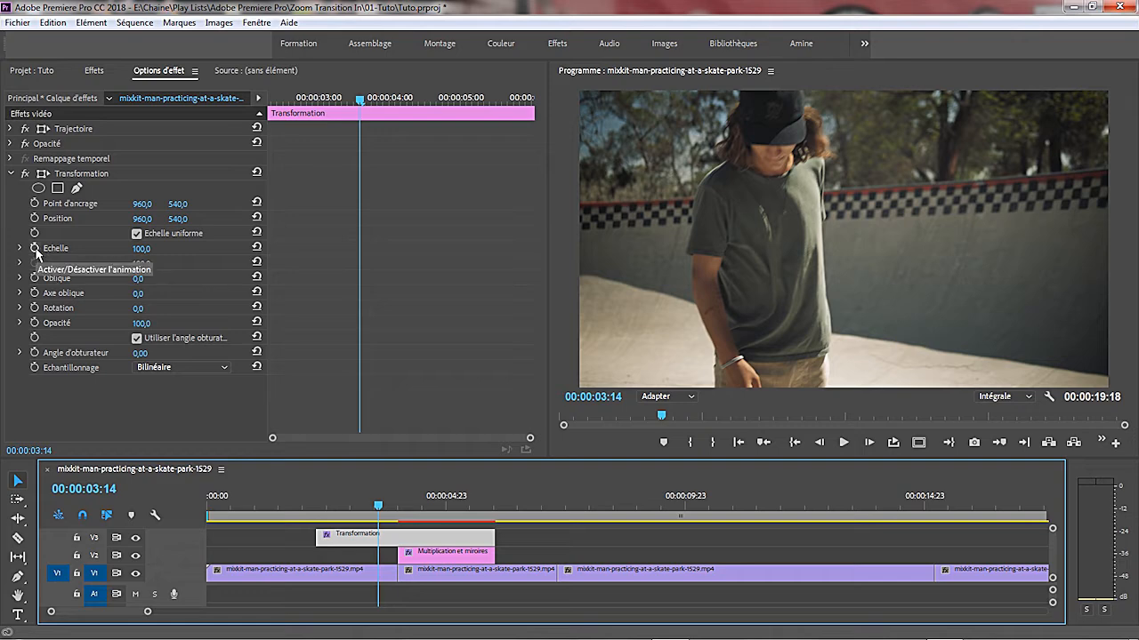
left_click(36, 251)
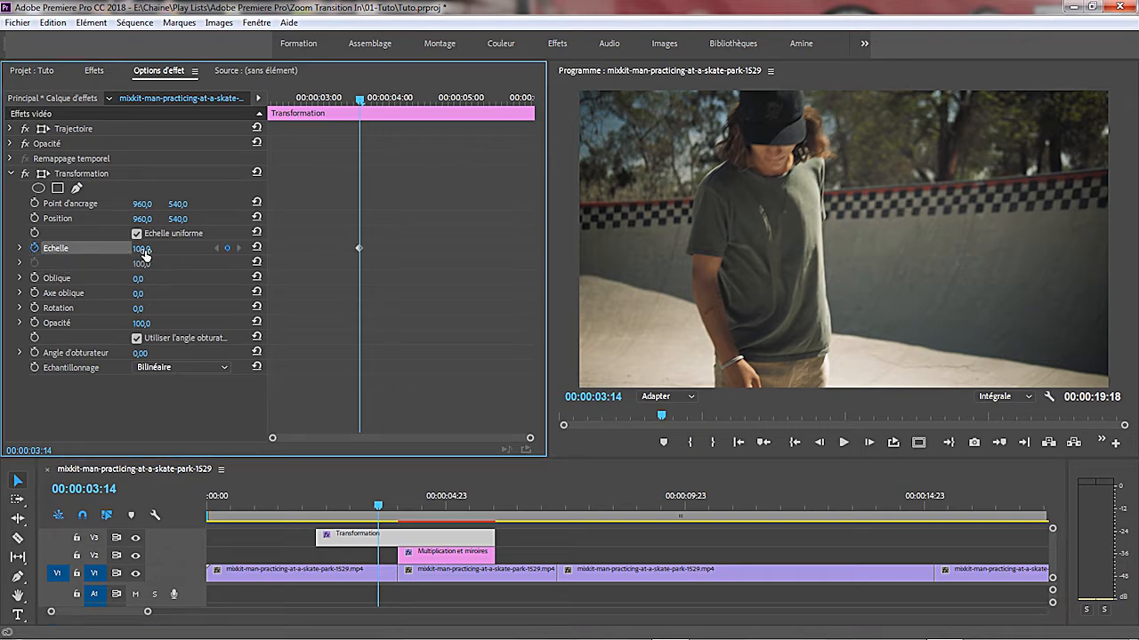
- Add a second Echelle keyframe at 00:00:04:10, ten frames after the cut
left_click(1027, 444)
key("Right")
key("Right")
key("Right")
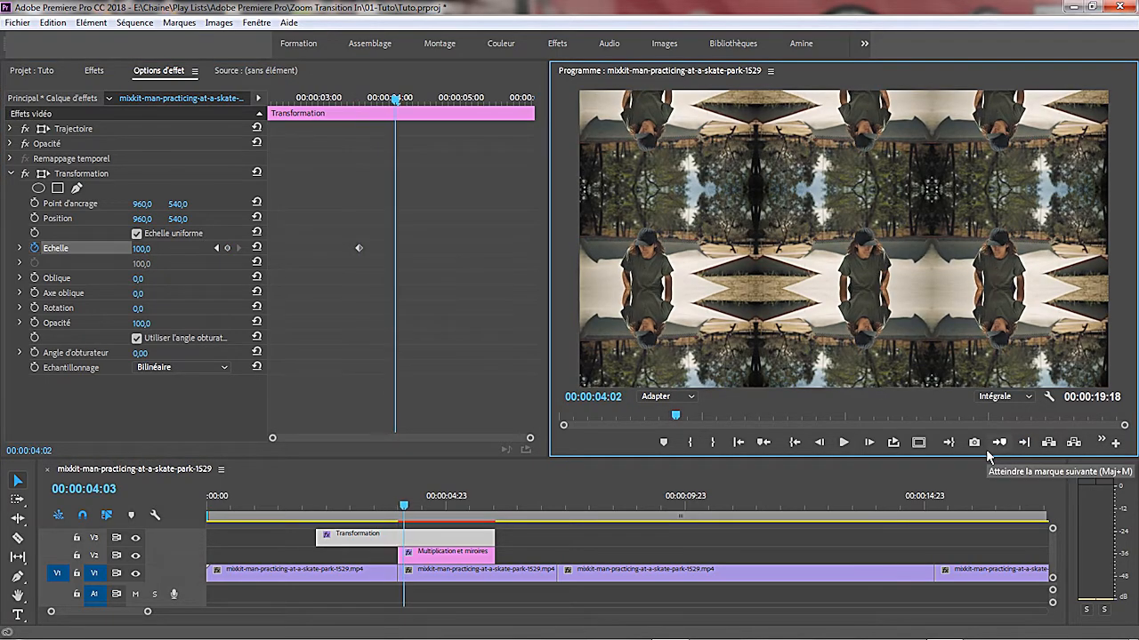
key("Right")
key("Right")
key("Right")
key("Right")
key("Right")
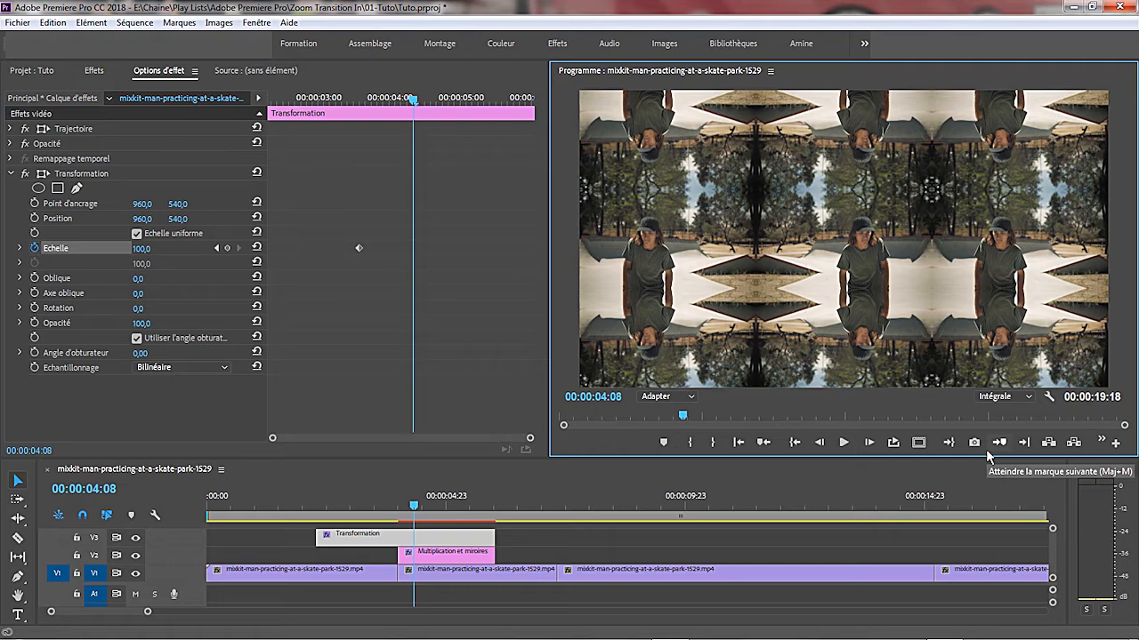
key("Right")
key("Right")
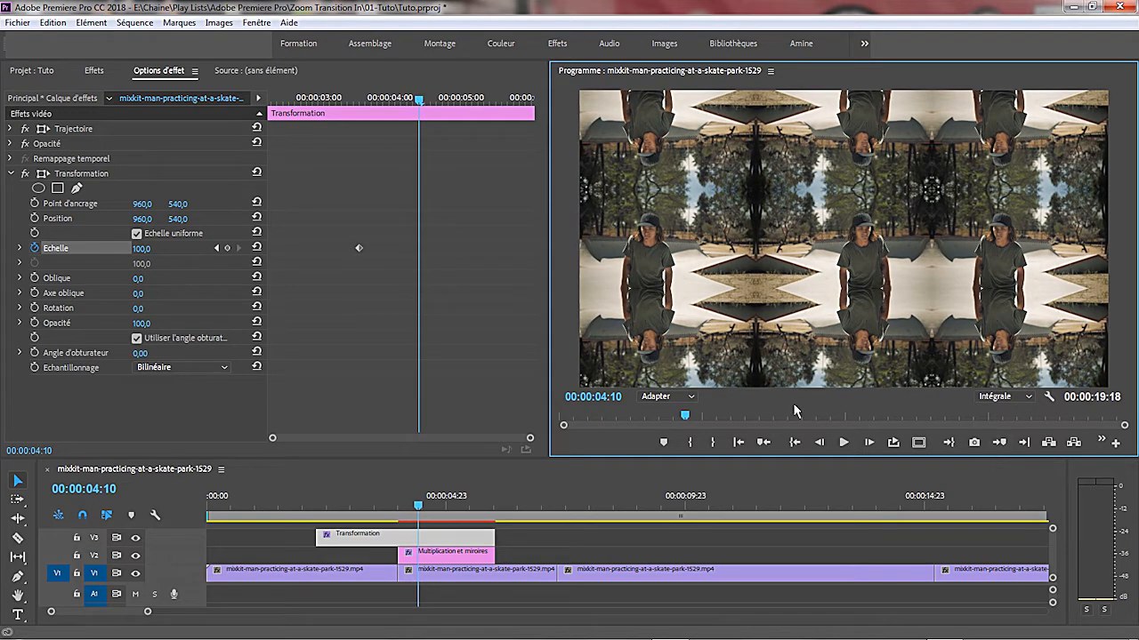
left_click(228, 249)
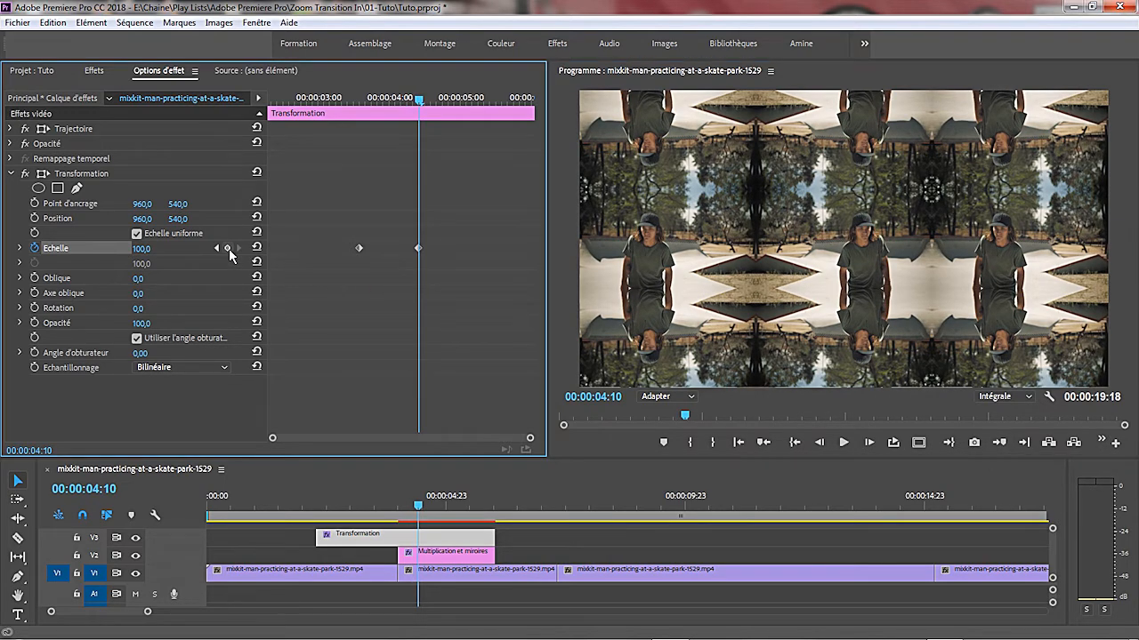
- Set the Echelle value of the keyframe at 00:00:04:10 to 300
left_click(141, 249)
type("3")
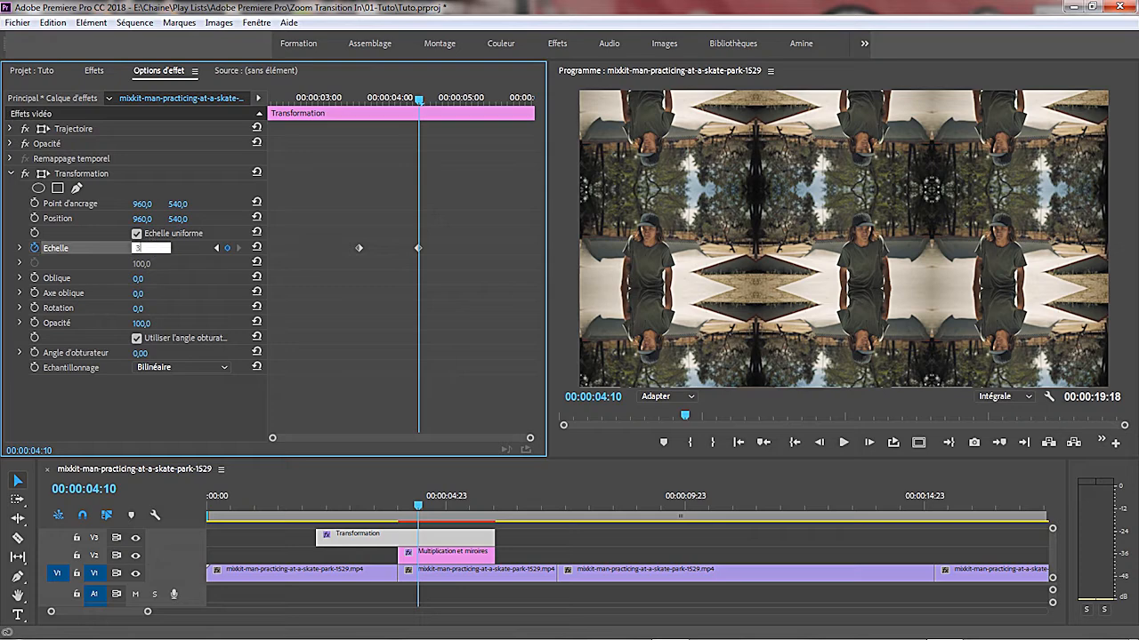
type("00")
key("Return")
key("ctrl+z")
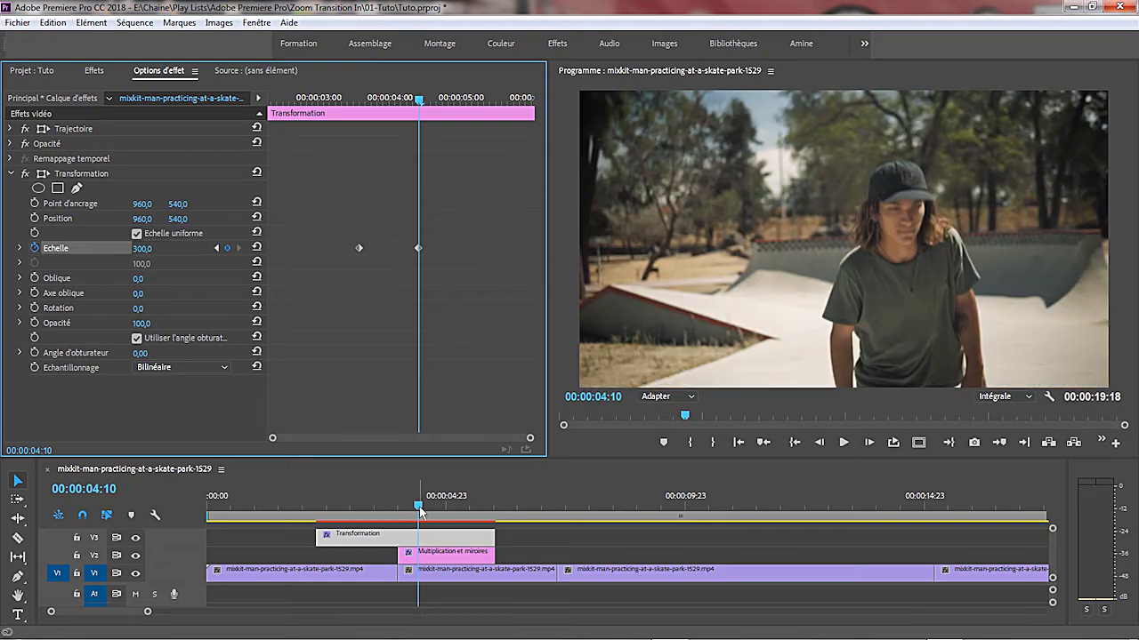
- Play the sequence from about 00:00:02:19 to check the scale animation across the cut
left_click_drag(418, 507, 341, 517)
left_click(843, 443)
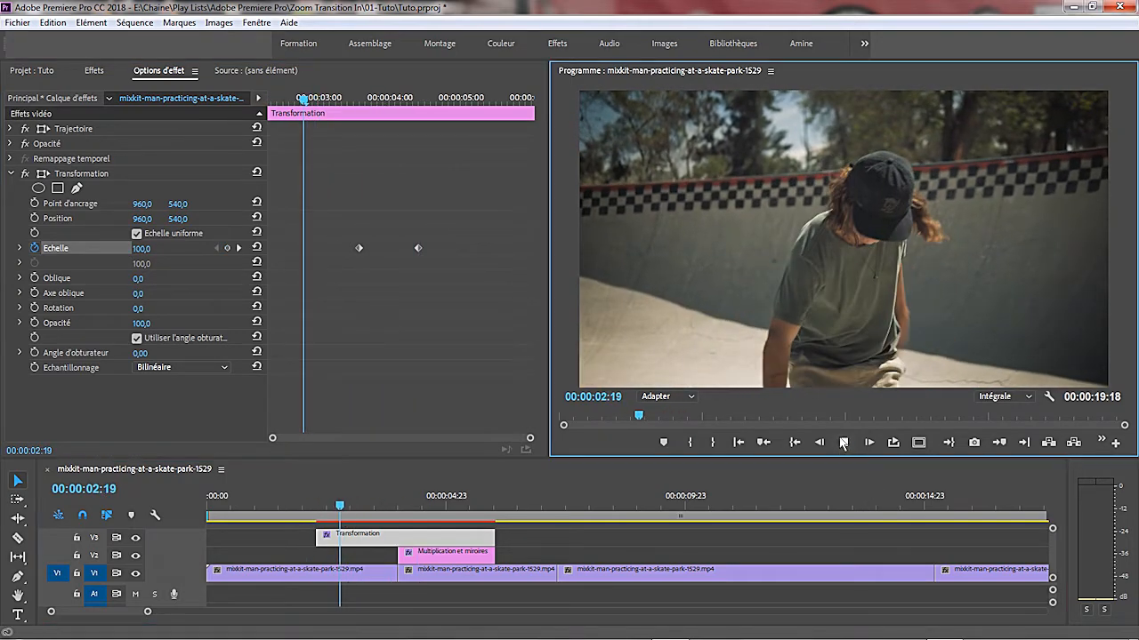
left_click(846, 444)
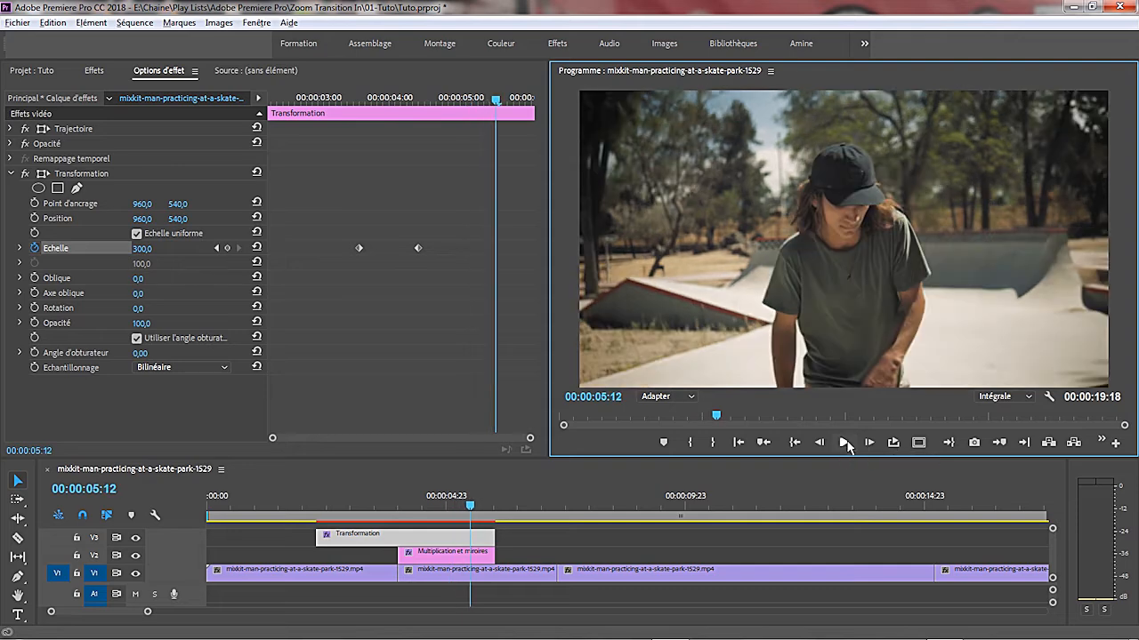
- Turn off the composition's shutter angle in the Transformation effect and set Angle d'obturateur to 360
left_click(137, 339)
left_click(136, 339)
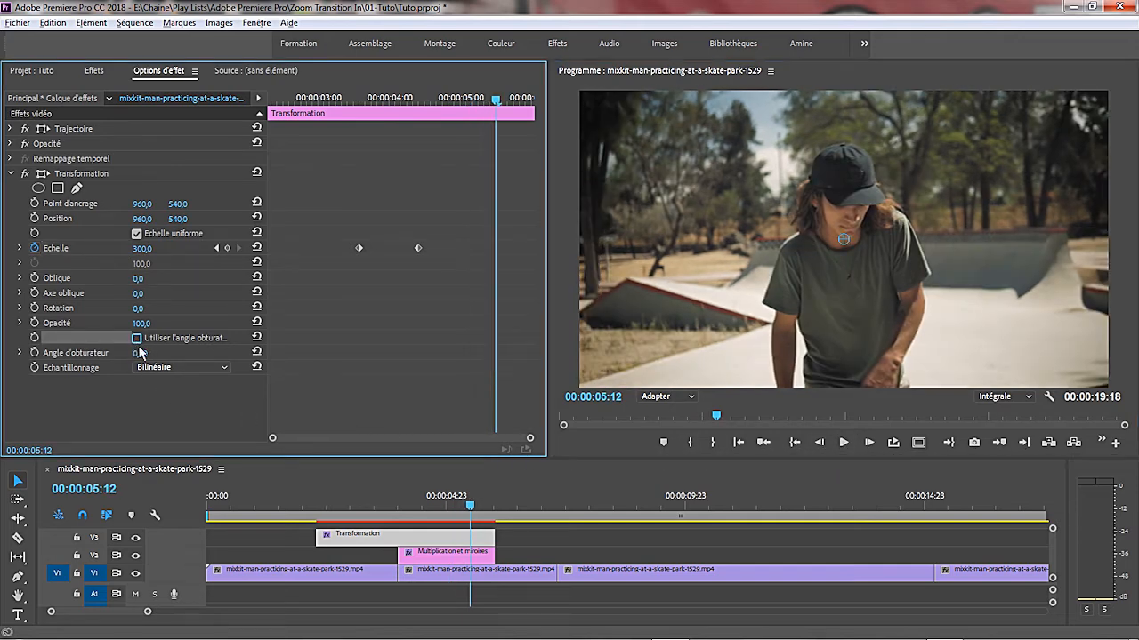
left_click(139, 353)
type("360")
key("Return")
- Play the transition twice from just before the zoom to check the motion blur
left_click_drag(472, 509, 338, 514)
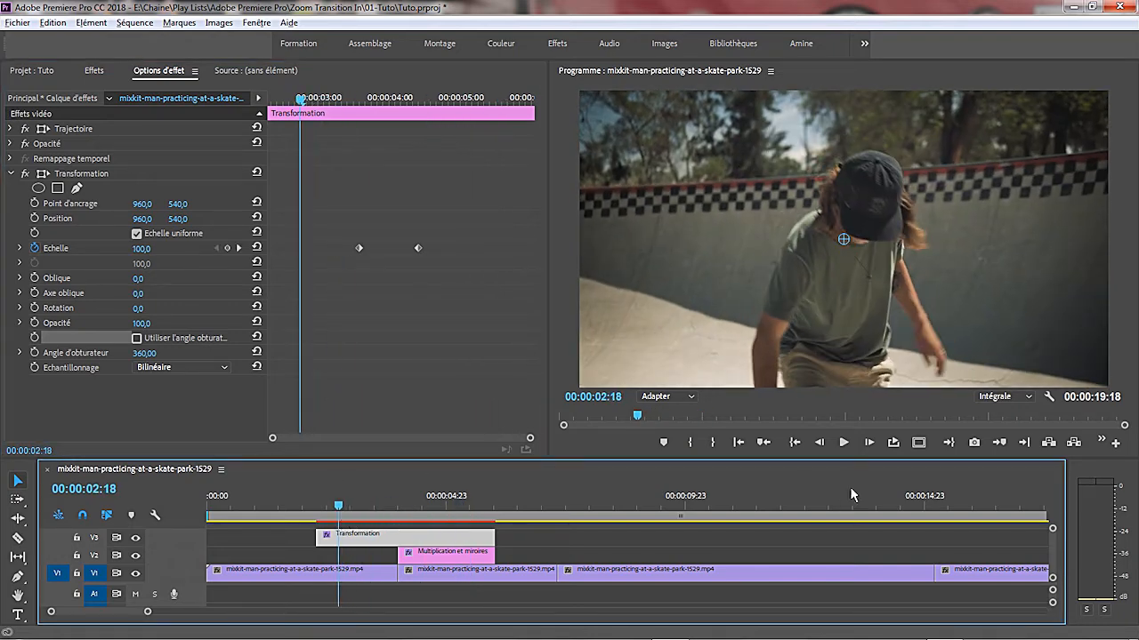
left_click(843, 442)
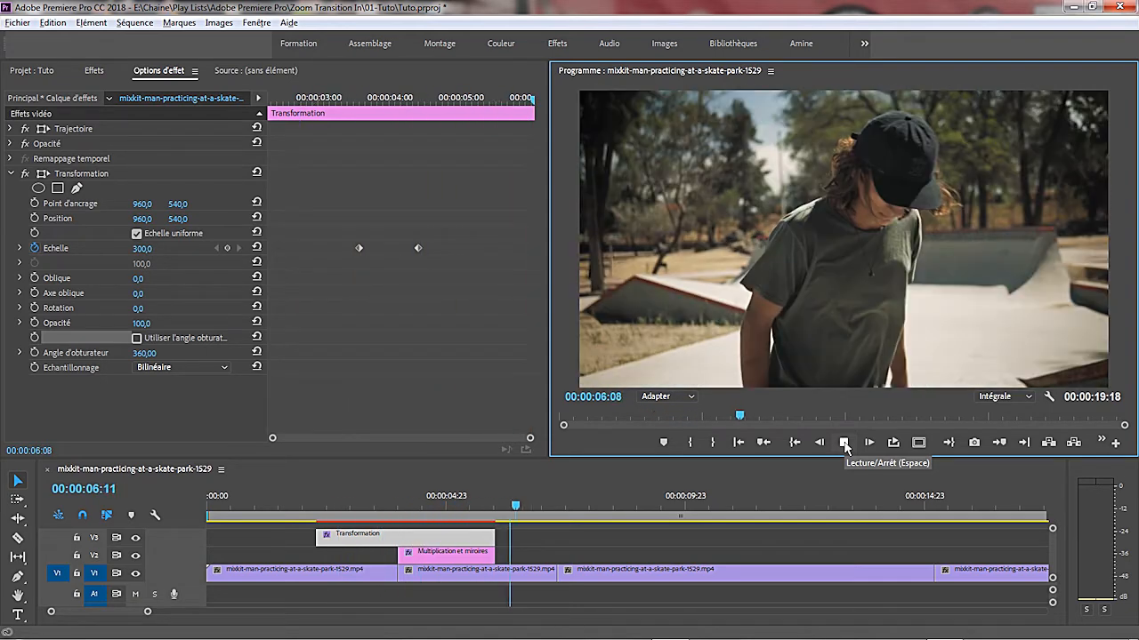
left_click(844, 443)
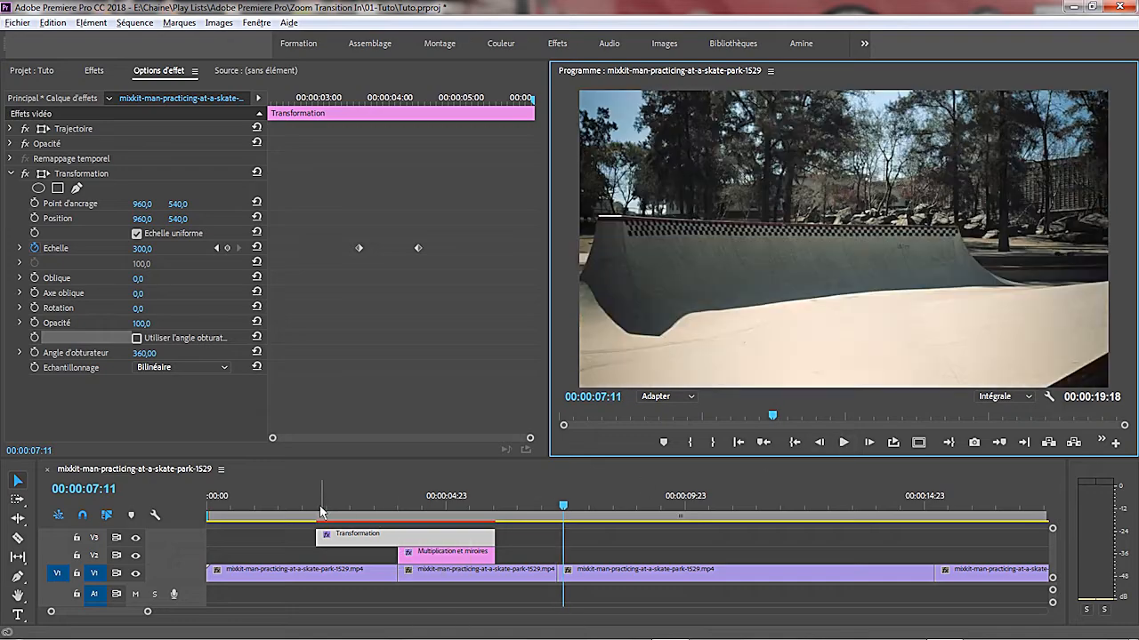
left_click(321, 511)
left_click(844, 443)
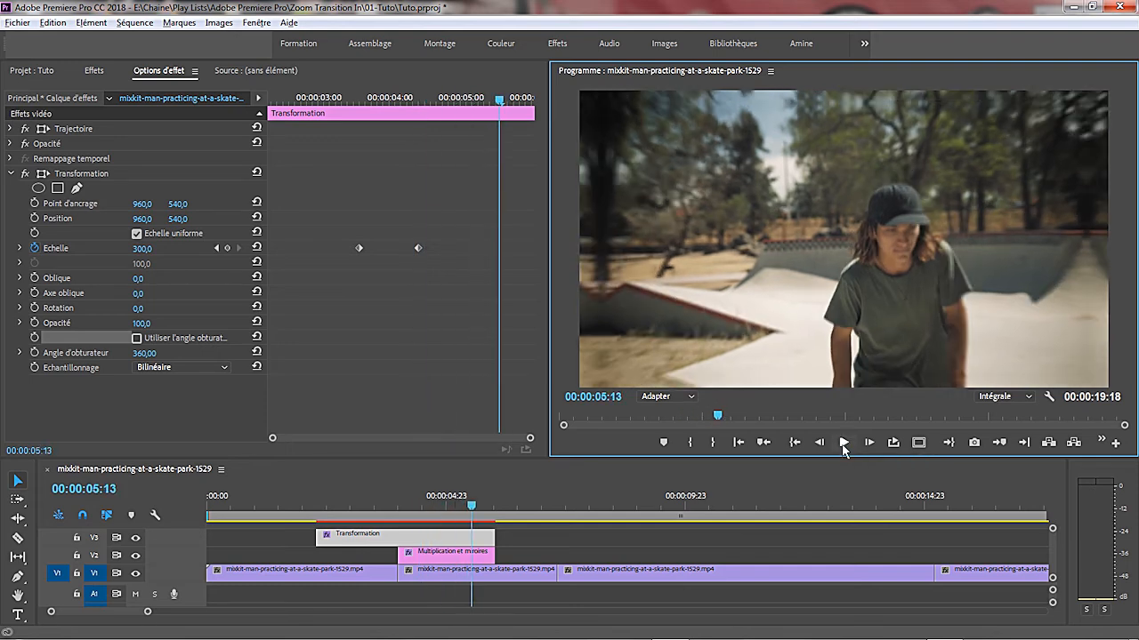
- Lower the program monitor's playback resolution to 1/4 and replay the transition from 00:00:02:17
left_click(1005, 396)
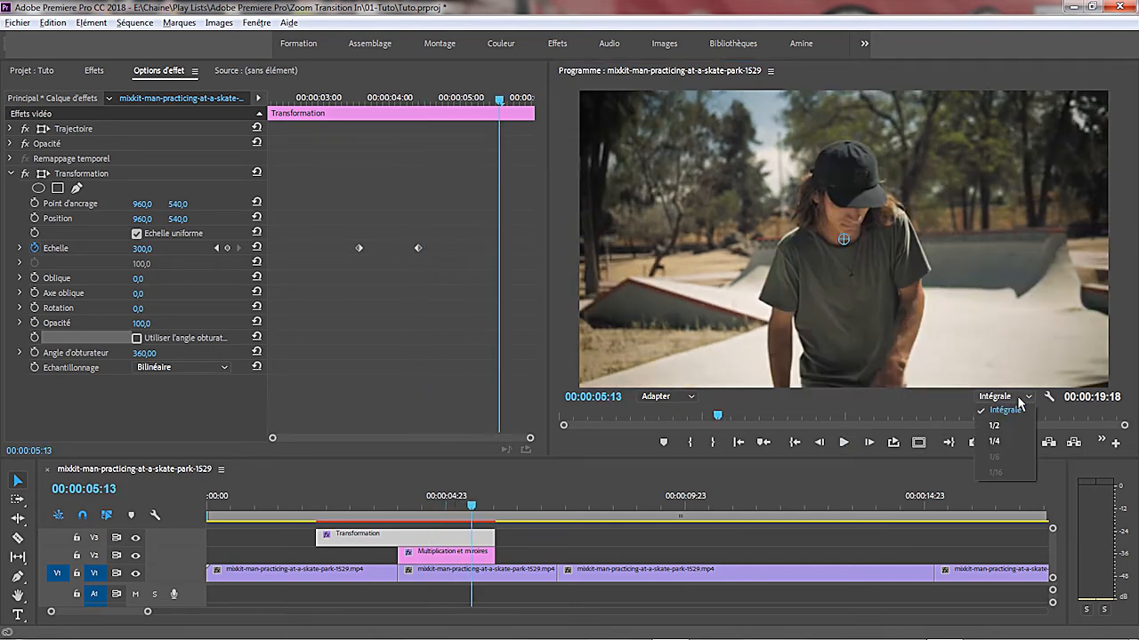
left_click(997, 442)
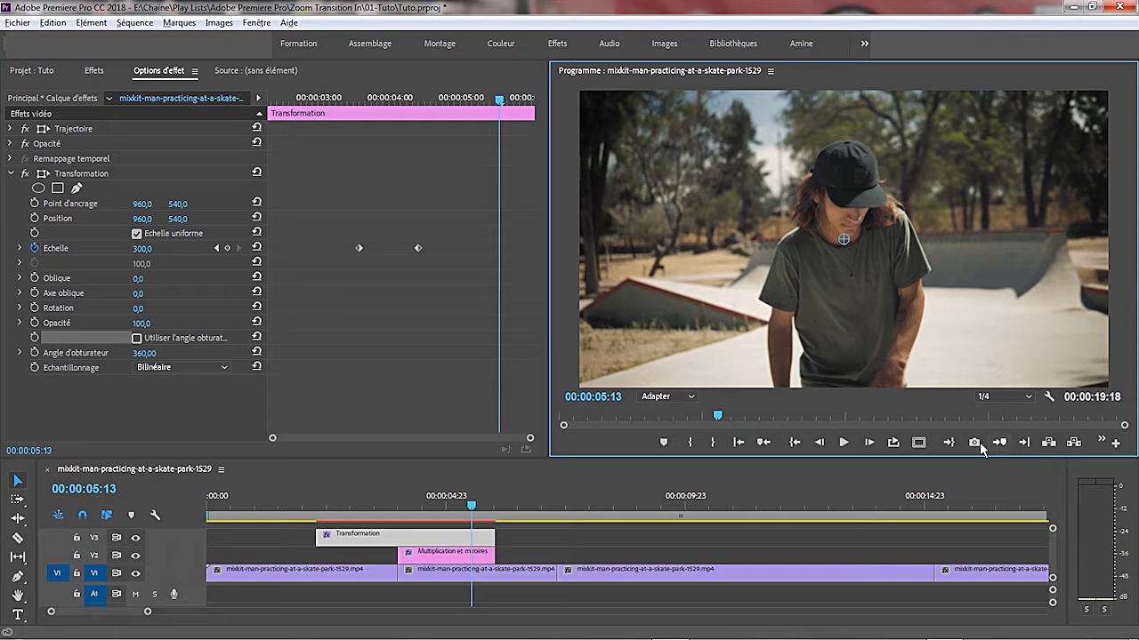
left_click_drag(472, 512, 336, 518)
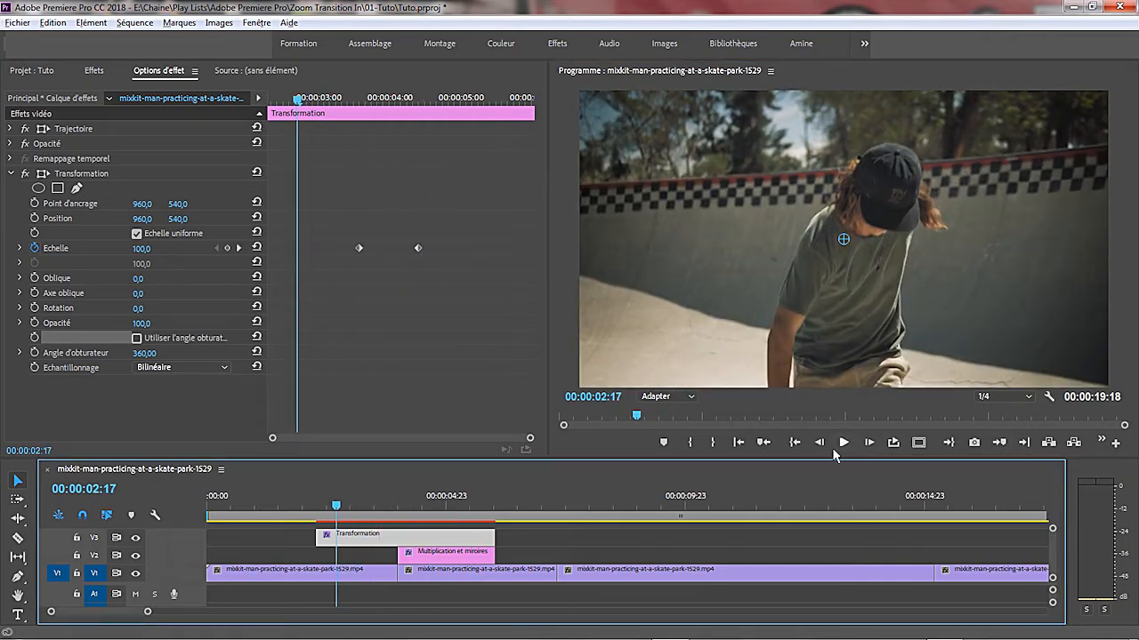
left_click(843, 443)
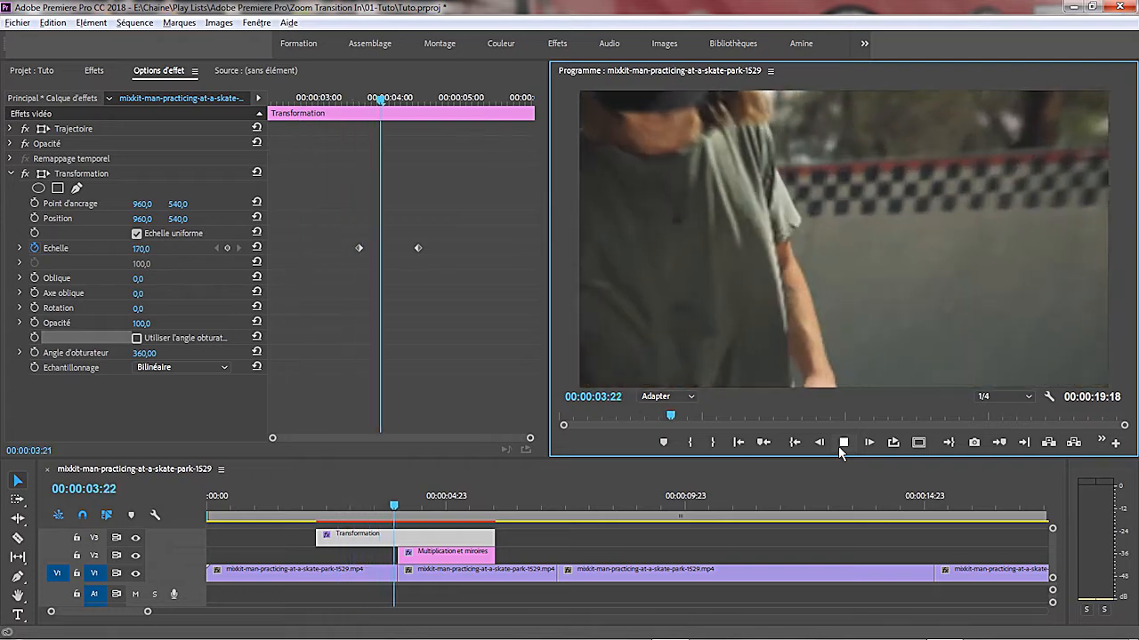
left_click(841, 446)
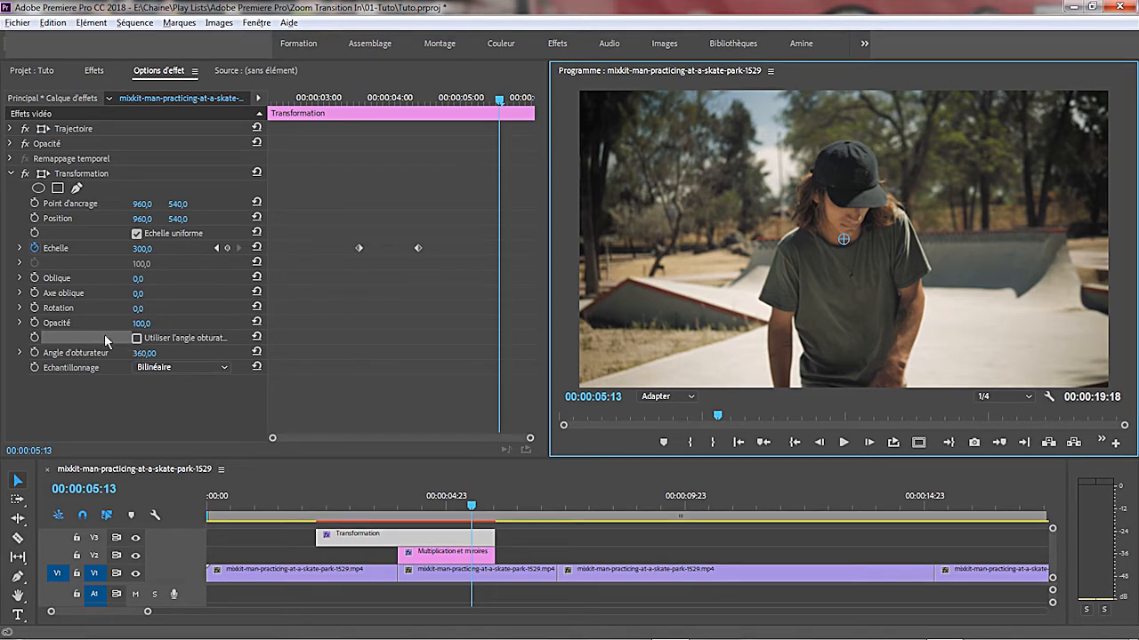
- Expand the Echelle graph and pull both keyframes' velocity handles inward so the speed peaks at the cut at 00:00:04:00
left_click(21, 251)
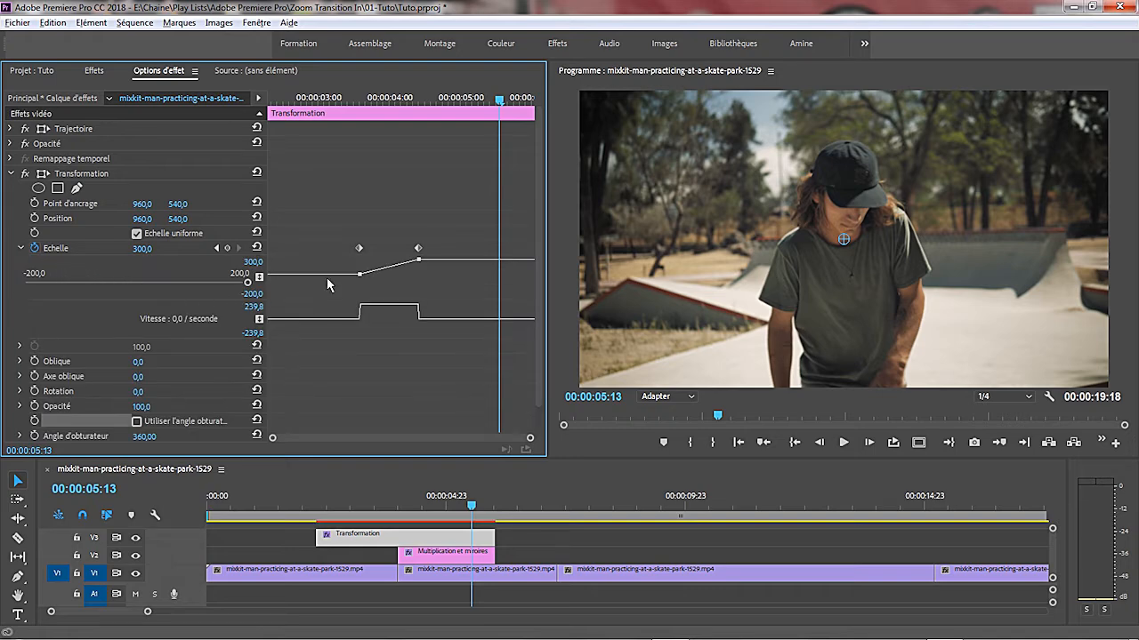
left_click_drag(340, 226, 448, 262)
left_click_drag(530, 443, 421, 438)
left_click_drag(470, 309, 409, 324)
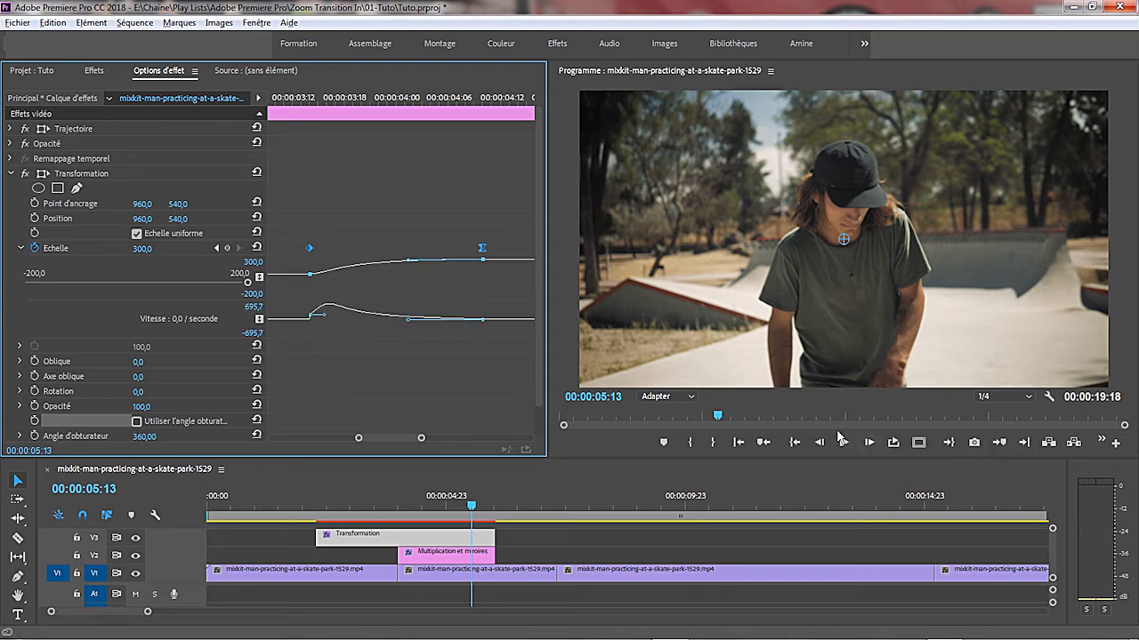
left_click(737, 443)
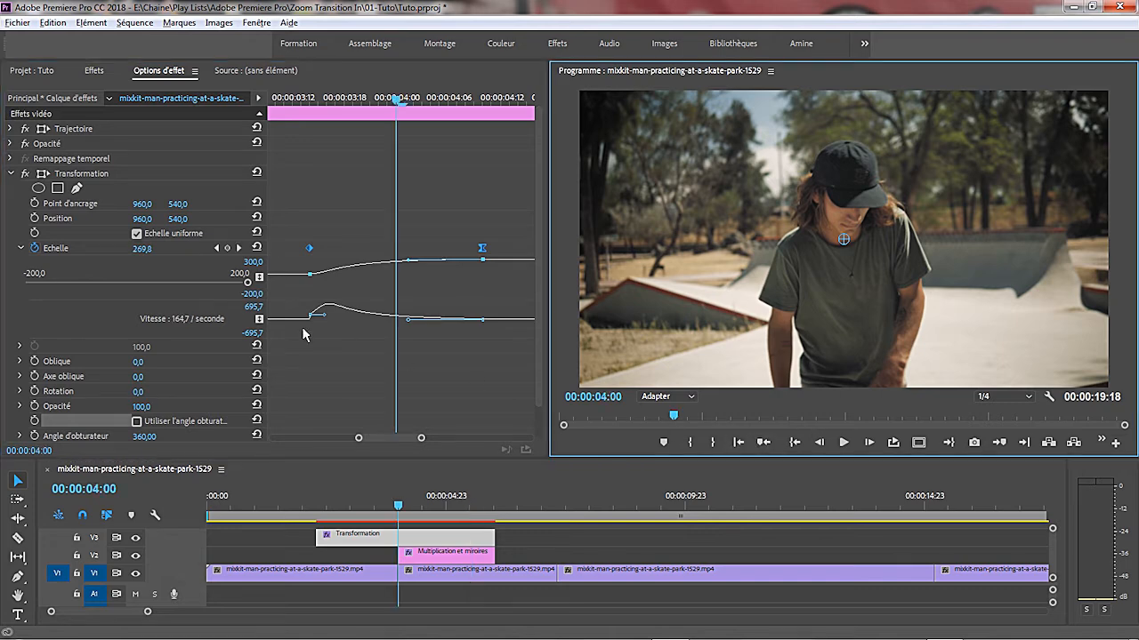
left_click_drag(325, 319, 386, 324)
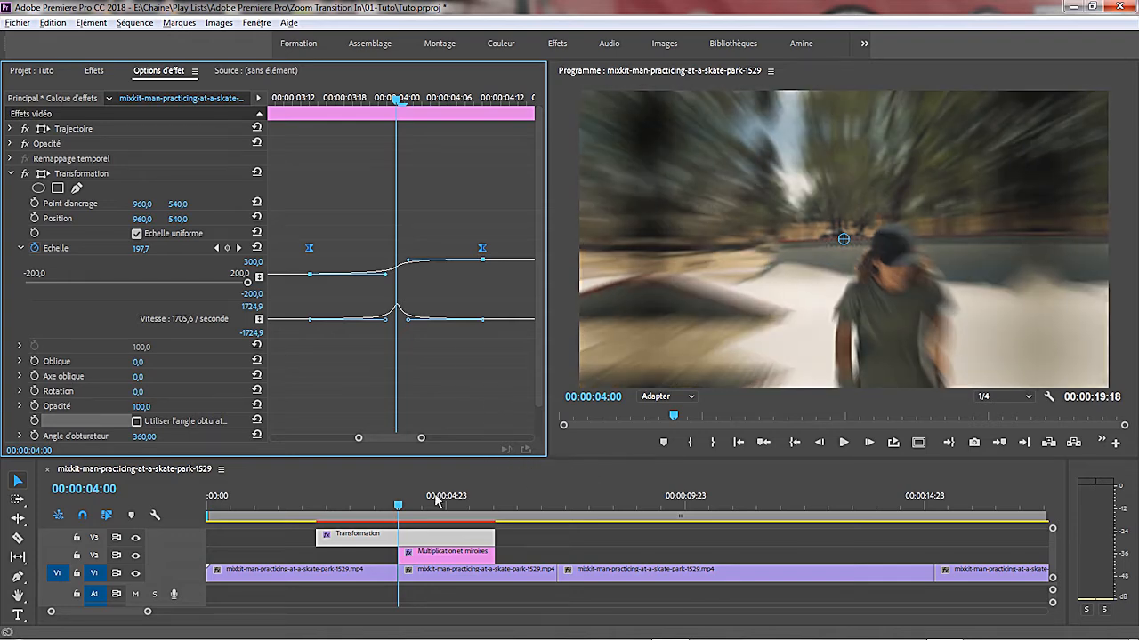
- Play the transition twice from a little over a second before the cut to check the eased zoom
left_click(332, 513)
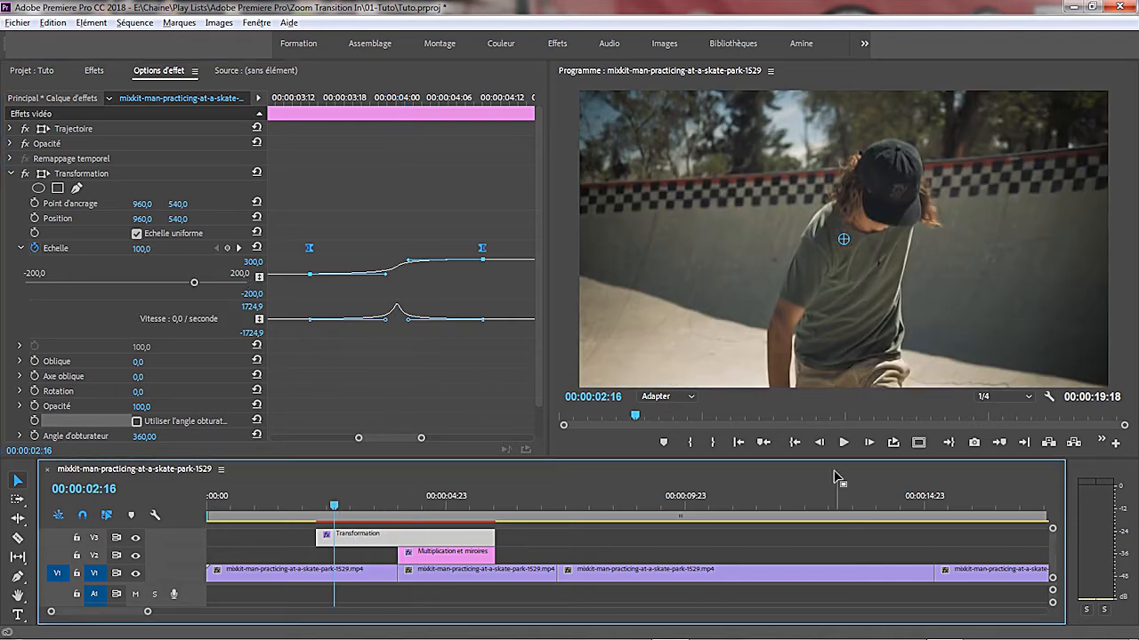
left_click(844, 444)
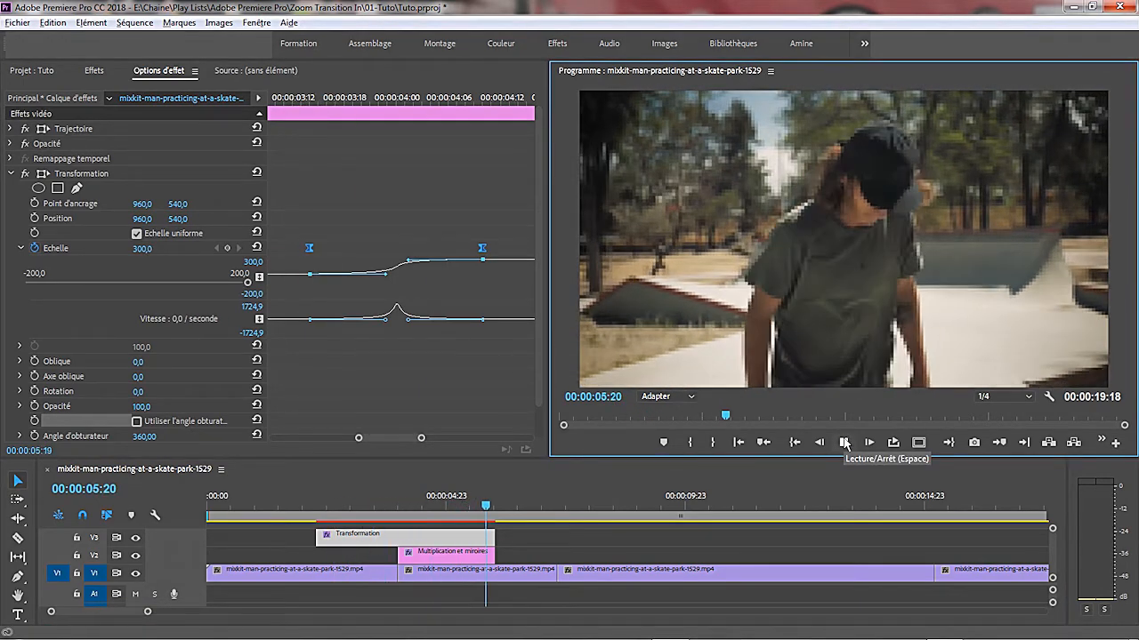
left_click(342, 505)
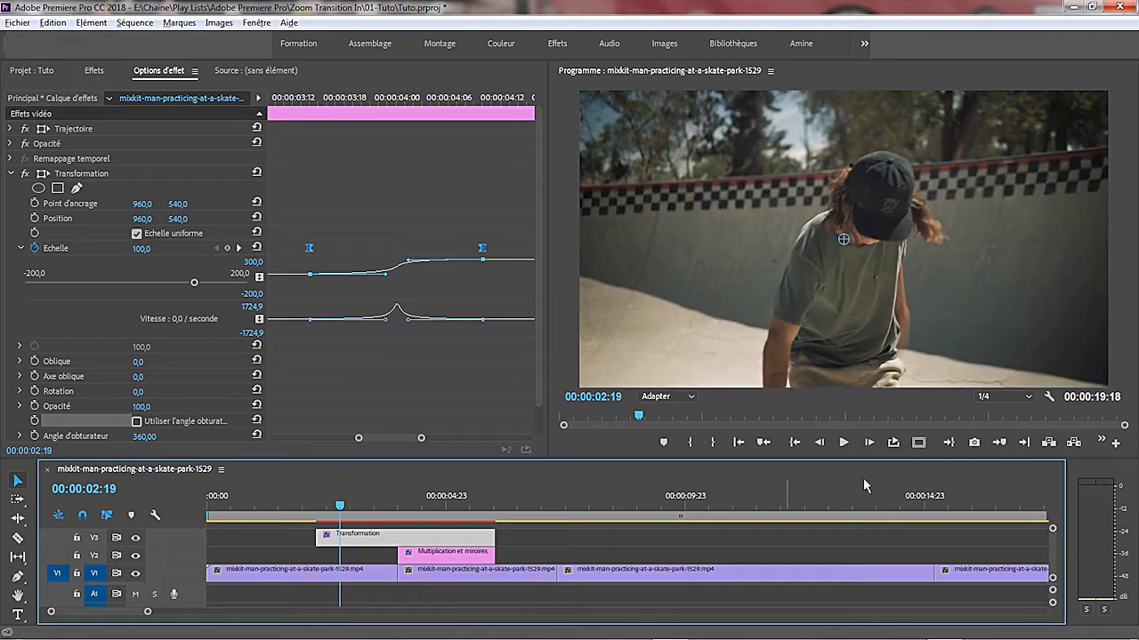
left_click(848, 449)
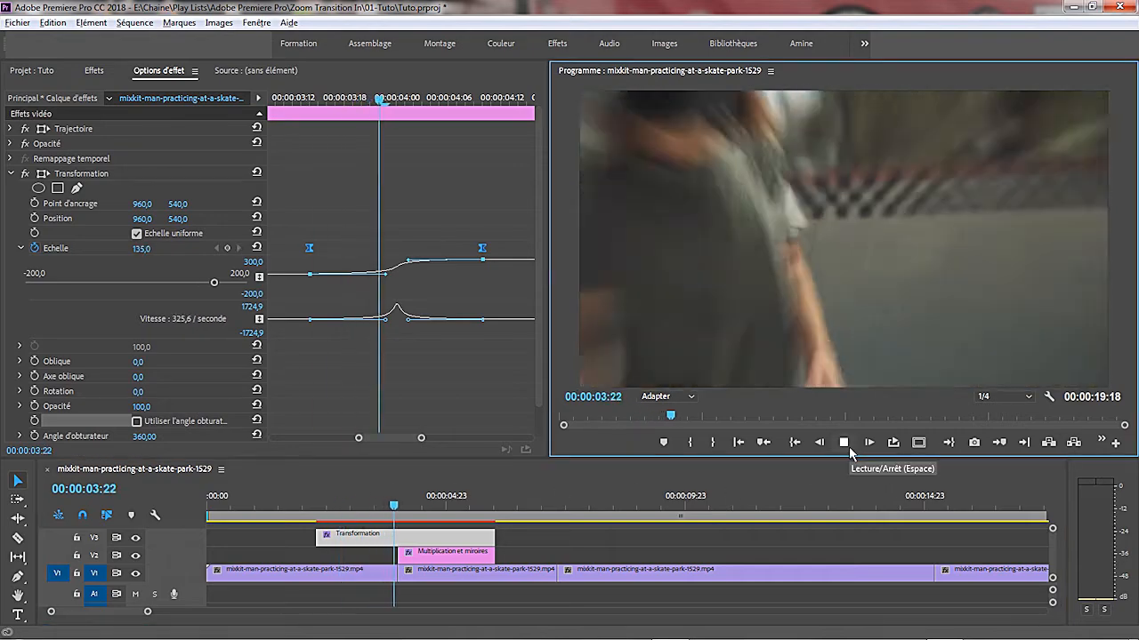
left_click(845, 445)
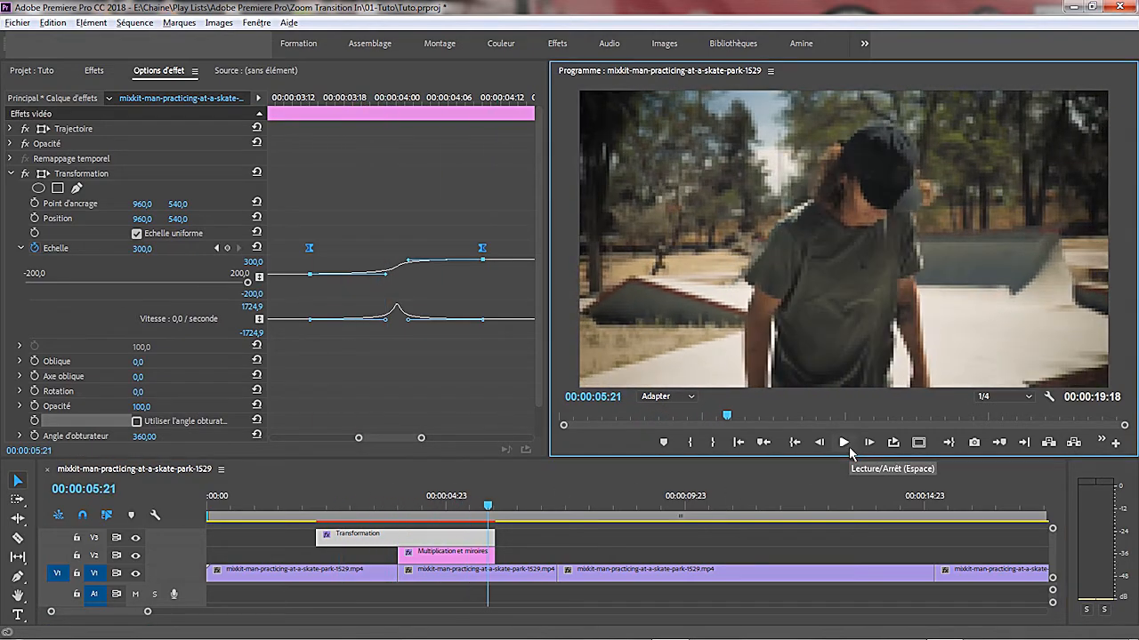
- Mark the sequence's in point at 00:00:03:10 and out point at 00:00:04:13, and play that range in a loop
left_click(355, 507)
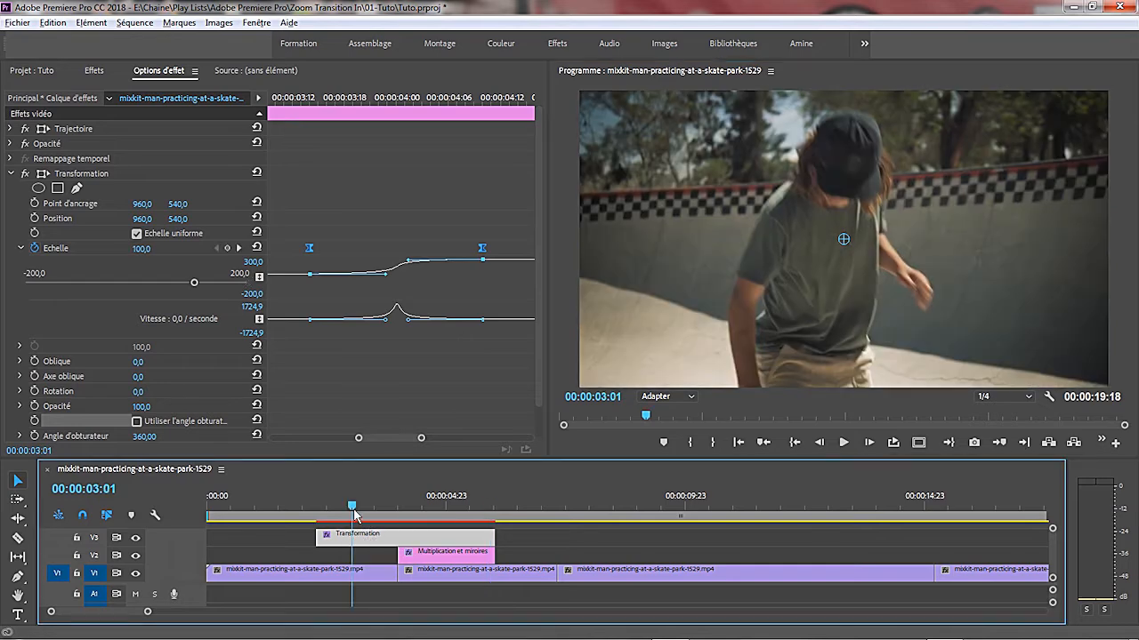
left_click_drag(359, 513, 371, 511)
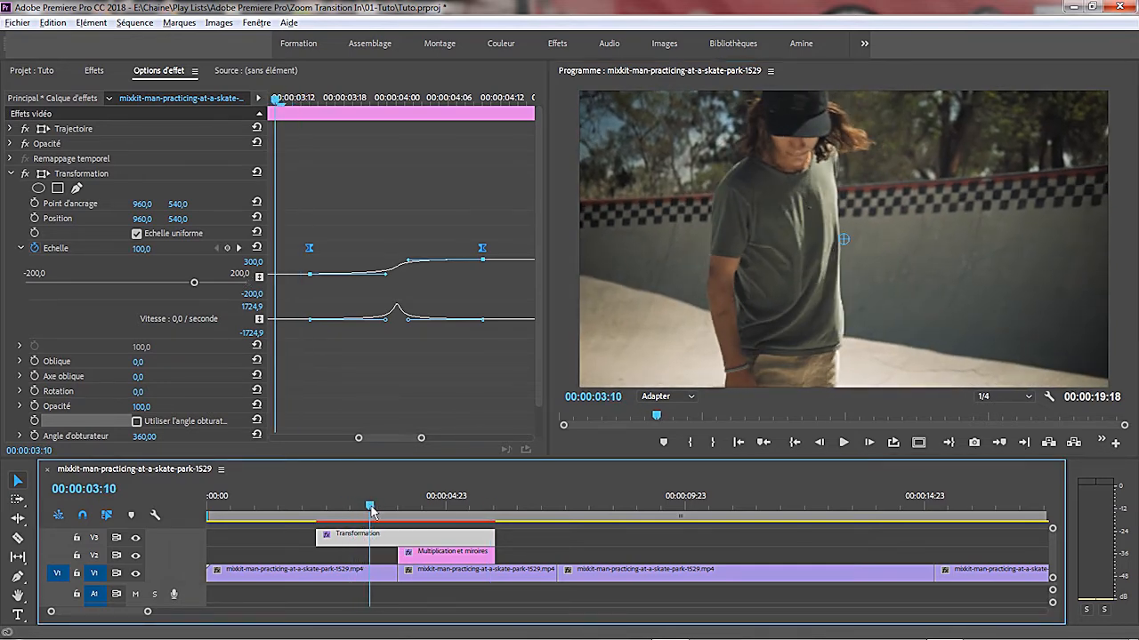
left_click(692, 443)
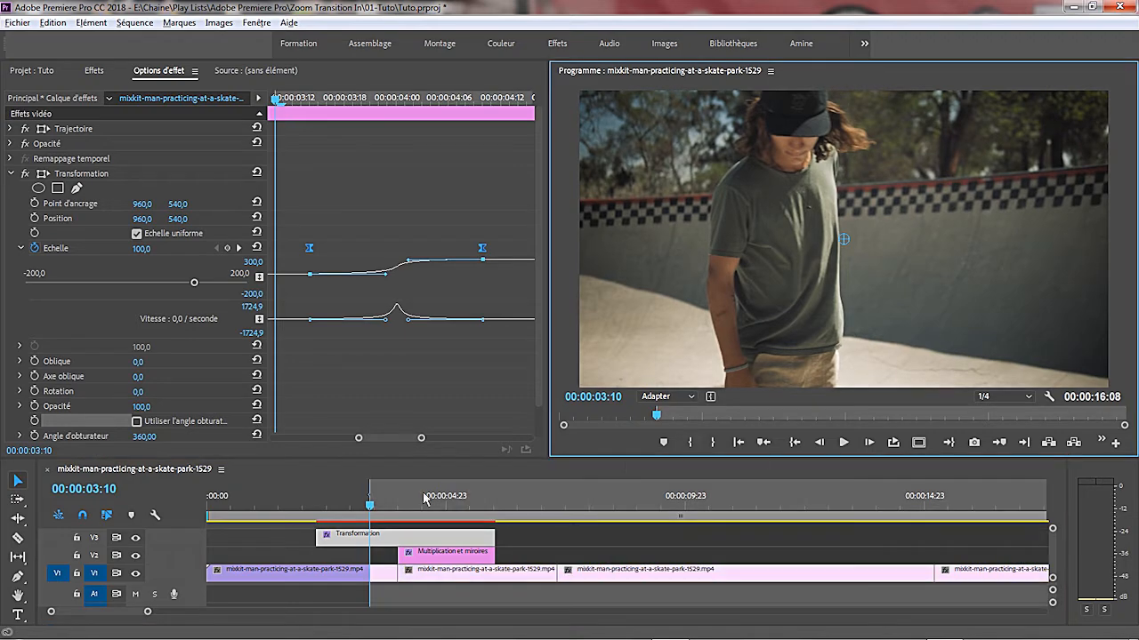
left_click_drag(372, 510, 425, 516)
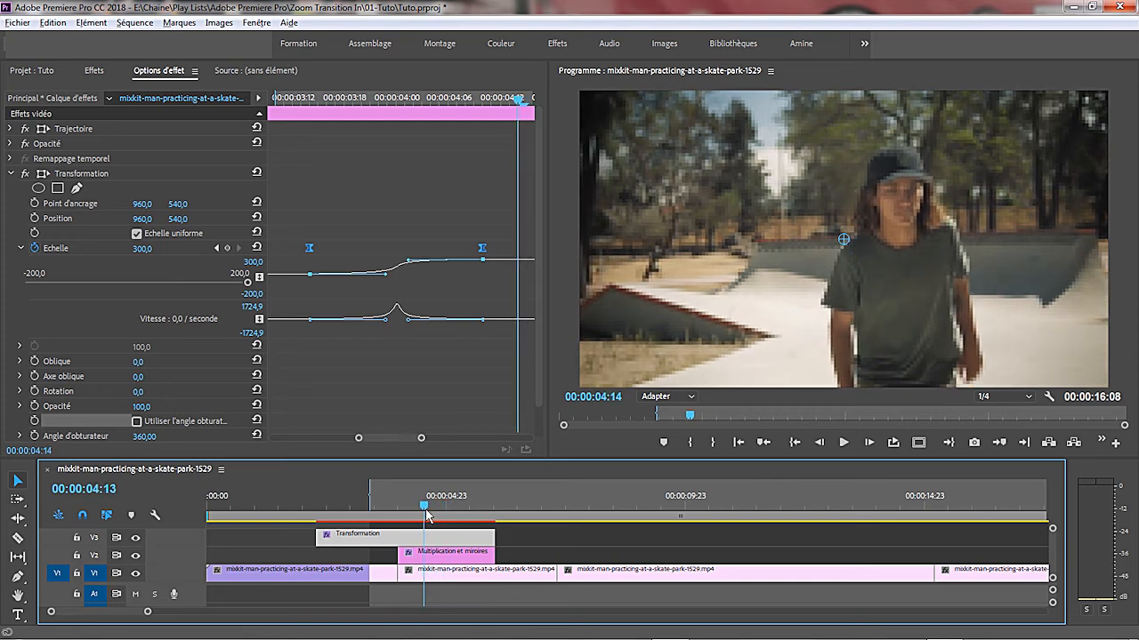
left_click(714, 443)
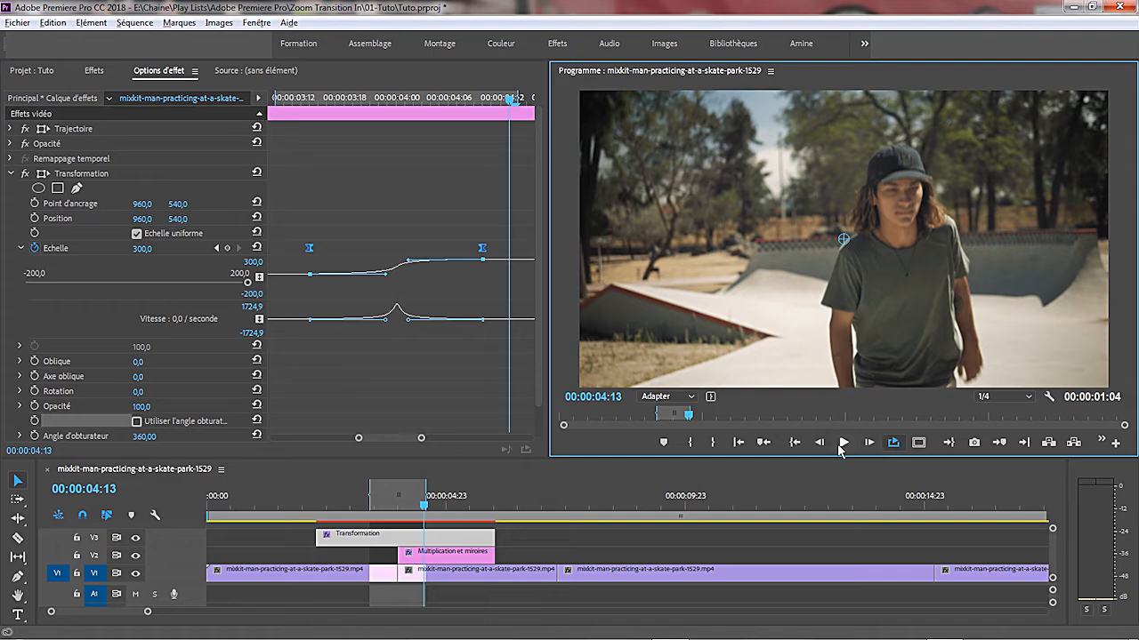
left_click(843, 443)
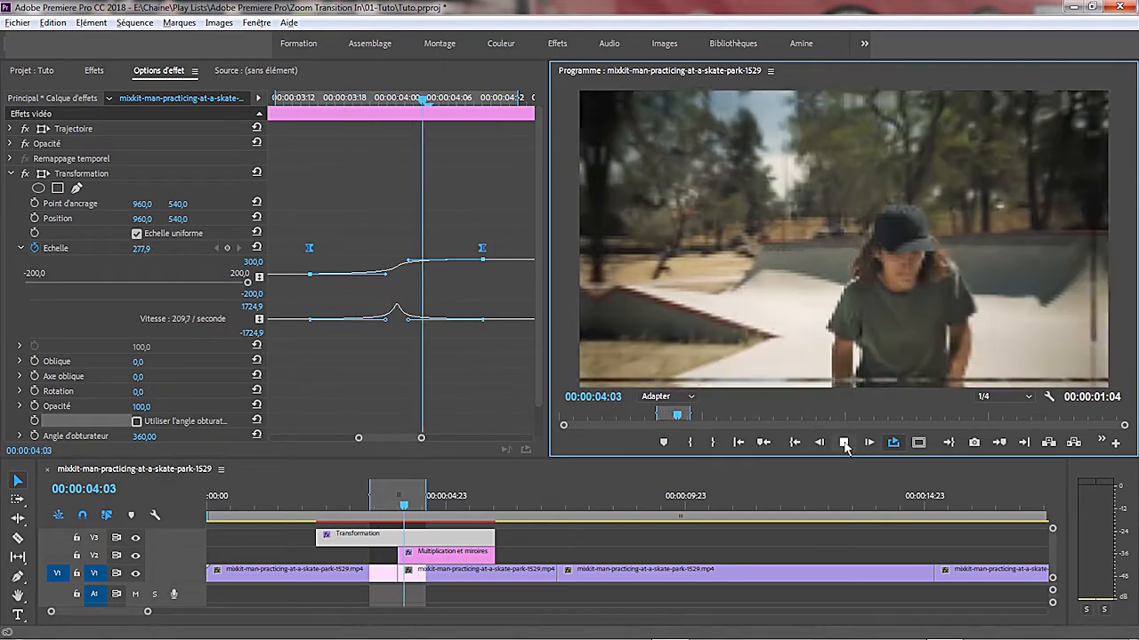
left_click(843, 443)
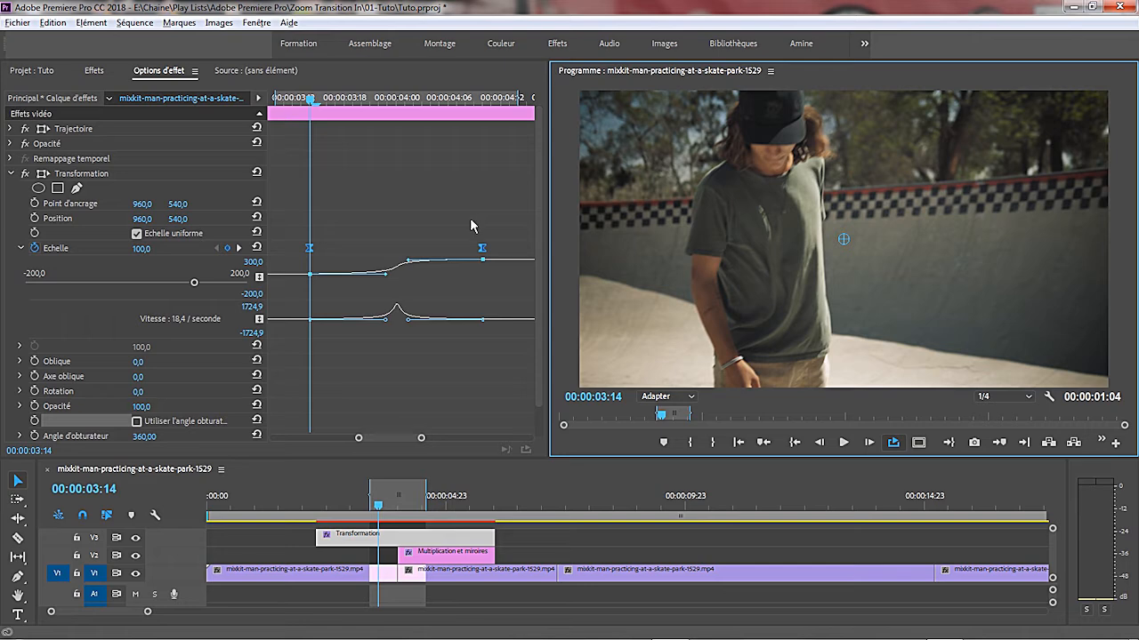
- Move the second Echelle keyframe to 00:00:04:07 and the first one closer to the cut at 00:00:04:00, and replay the loop
left_click(1024, 443)
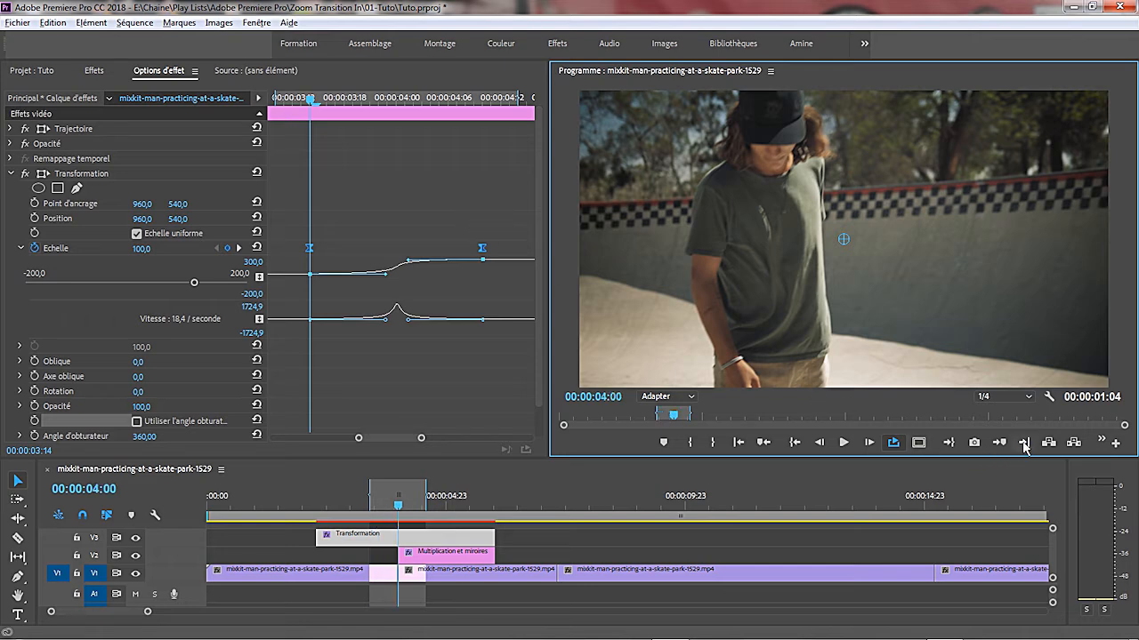
left_click_drag(466, 226, 461, 255)
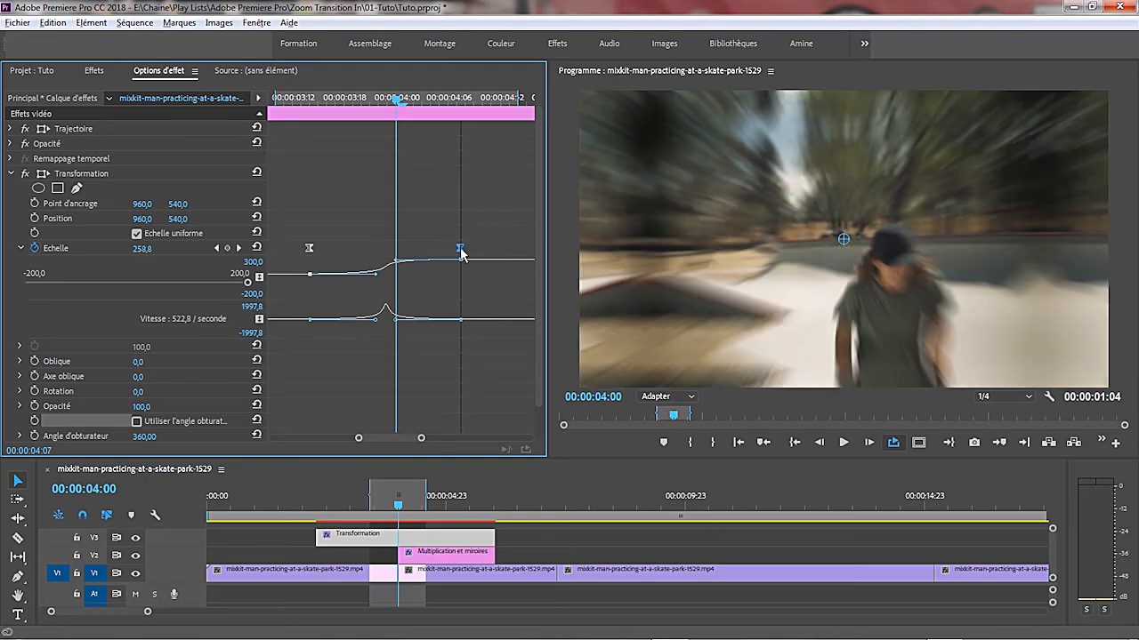
left_click_drag(302, 238, 331, 256)
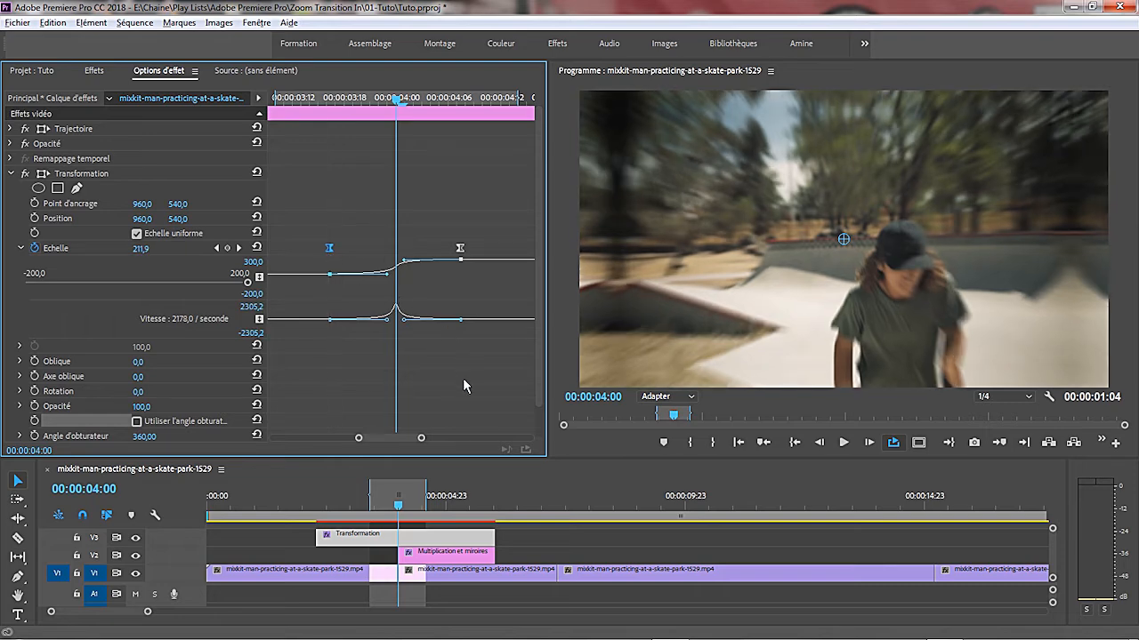
left_click(842, 443)
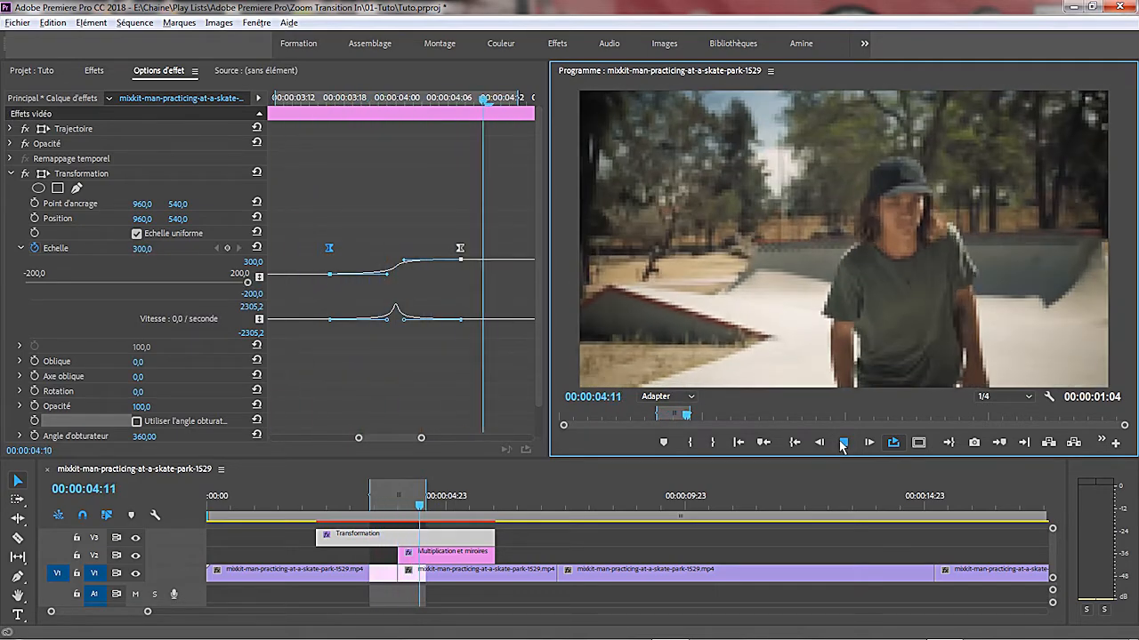
left_click(842, 443)
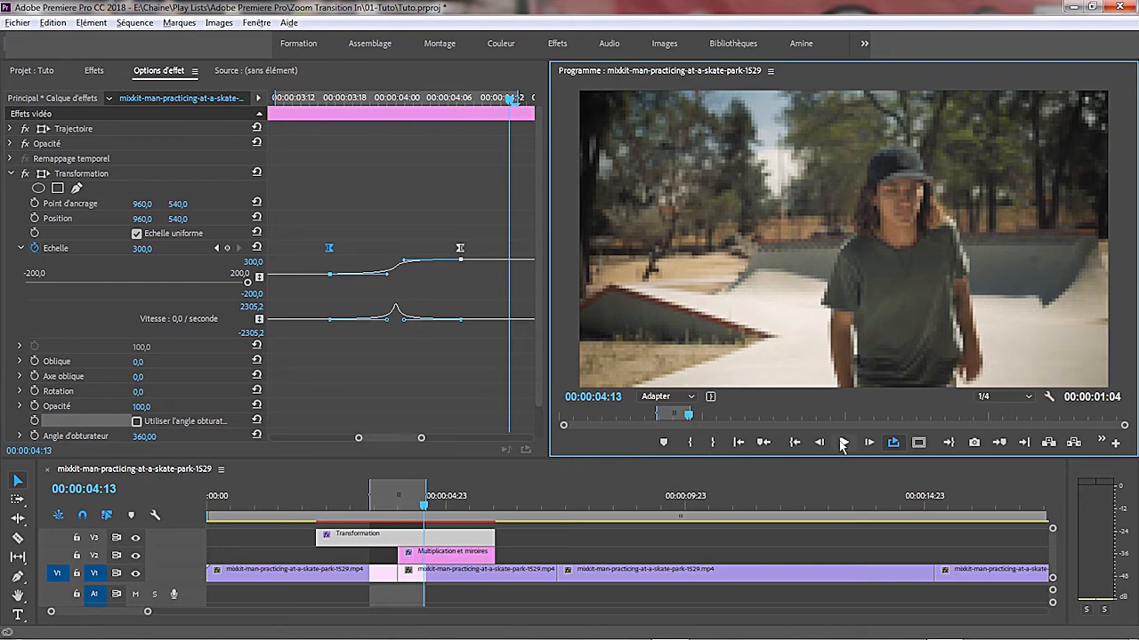
- Set the program monitor's playback resolution to Intégrale, render the sequence's effects and stop playback
left_click(1026, 398)
left_click(1008, 410)
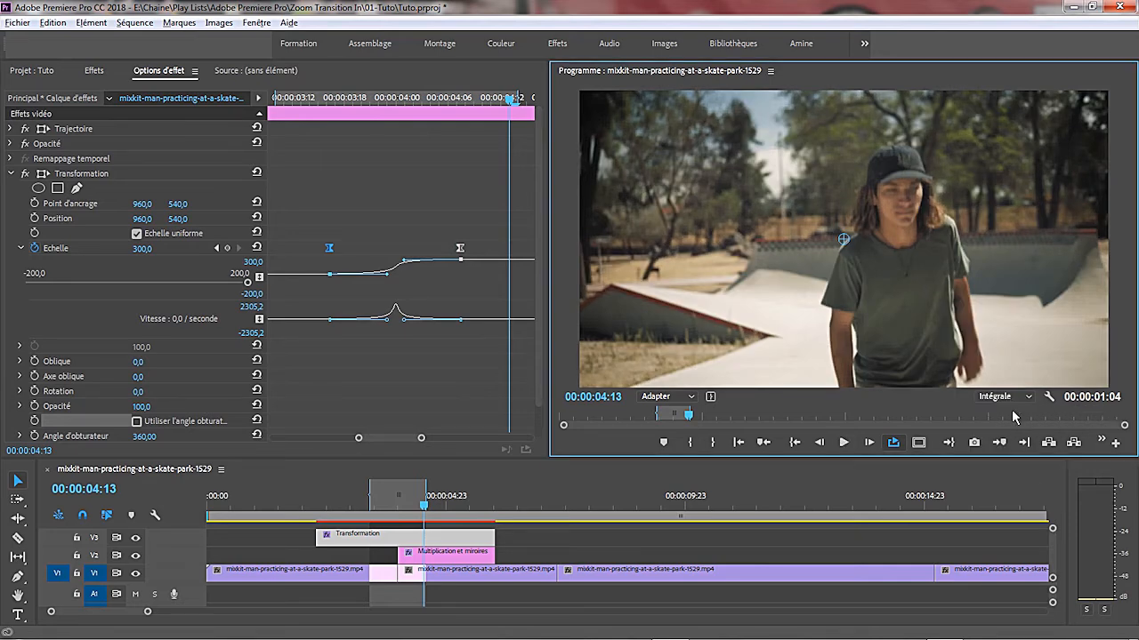
key("Return")
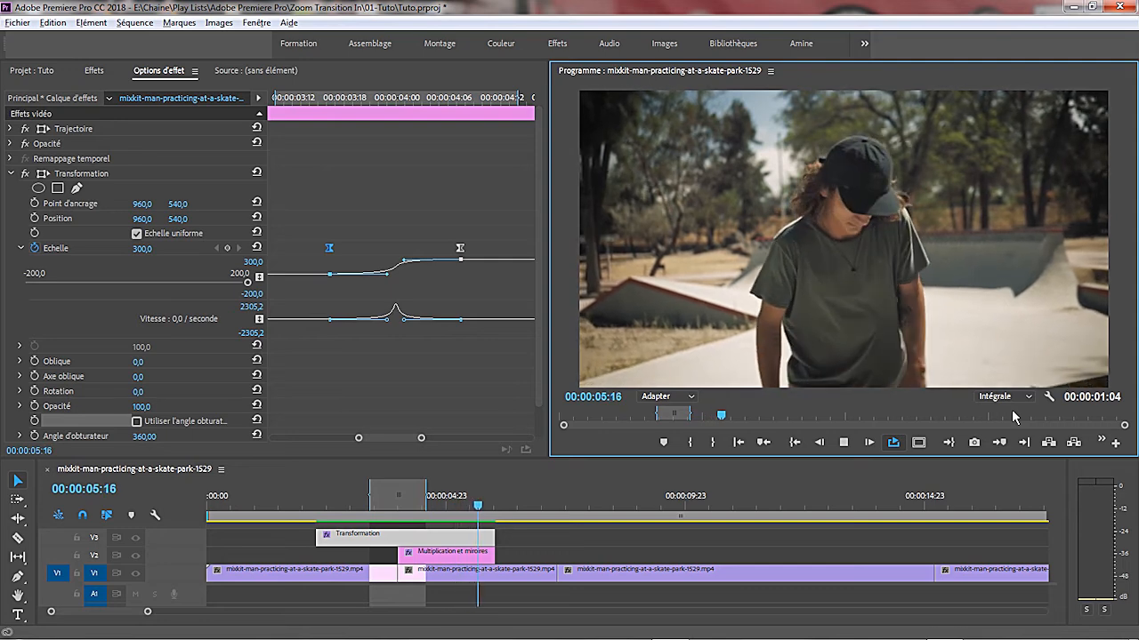
key("space")
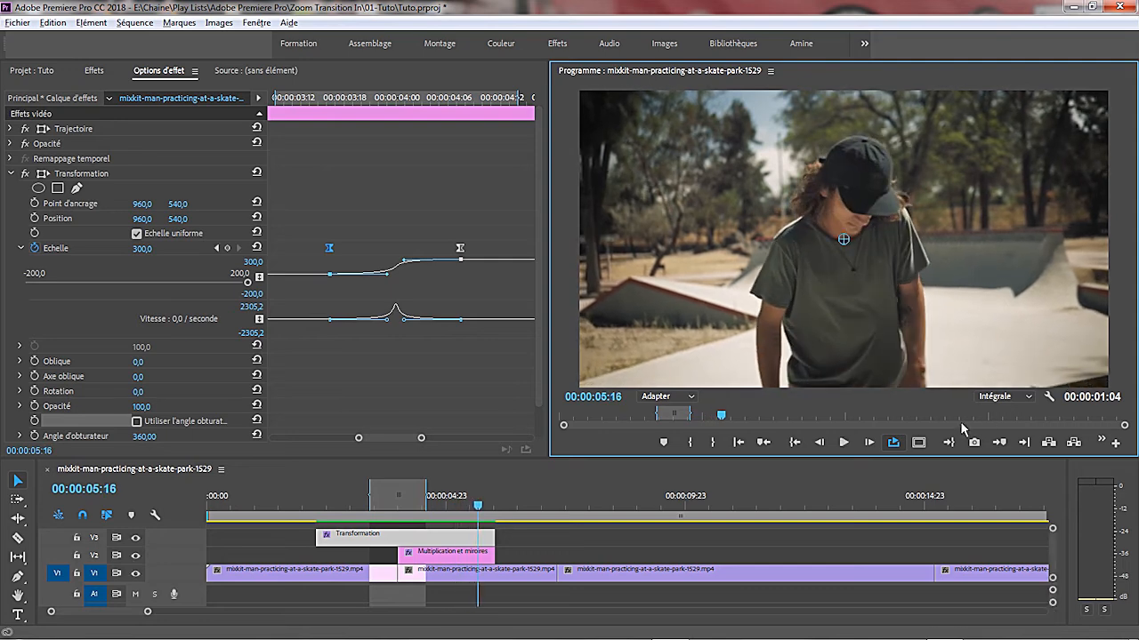
- Play the rendered transition between the in and out points at full resolution
left_click(381, 469)
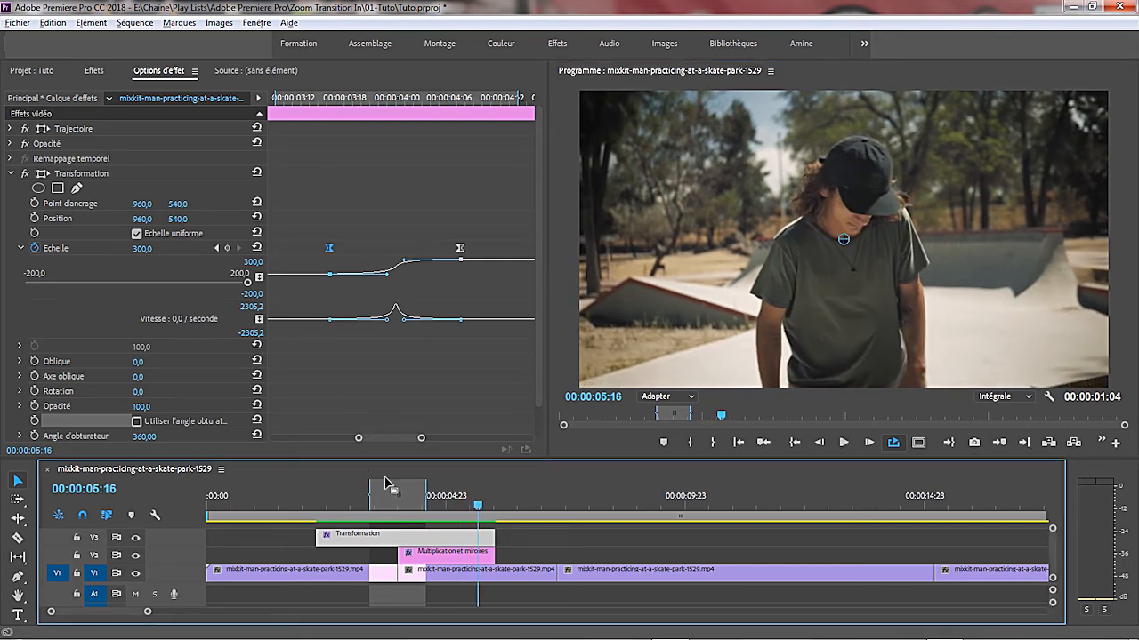
left_click(893, 442)
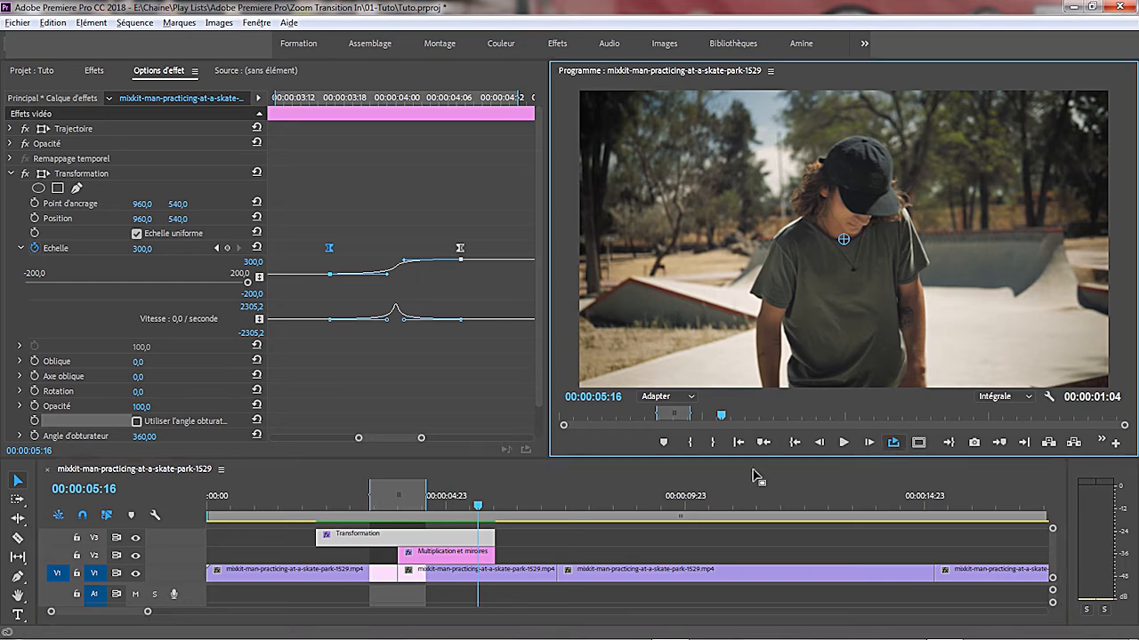
left_click(400, 490)
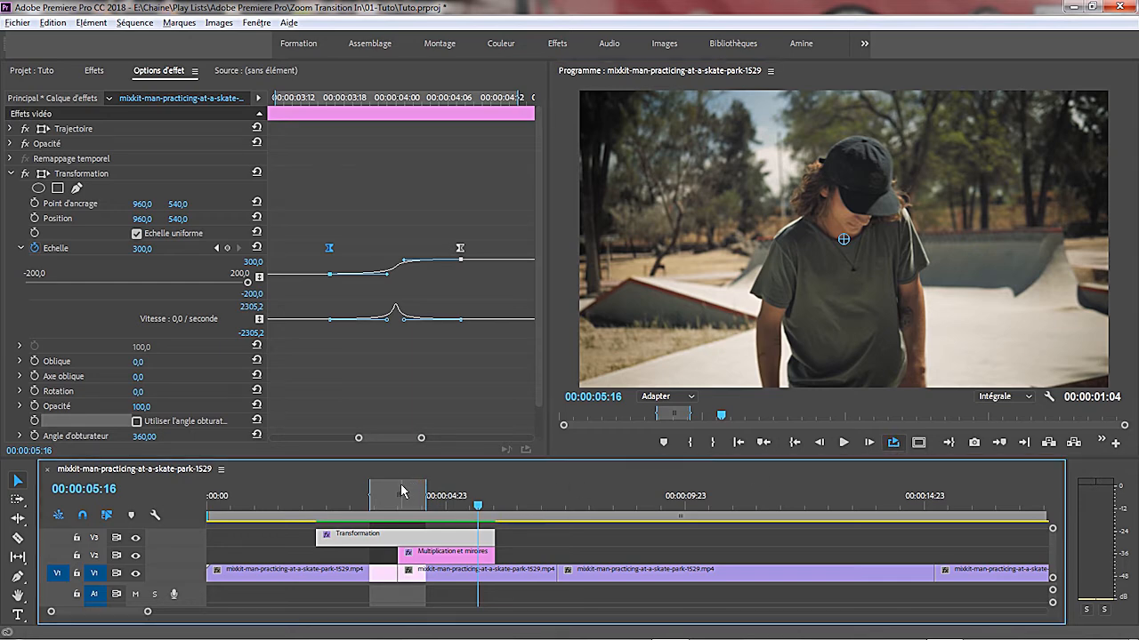
left_click(400, 495)
left_click(844, 442)
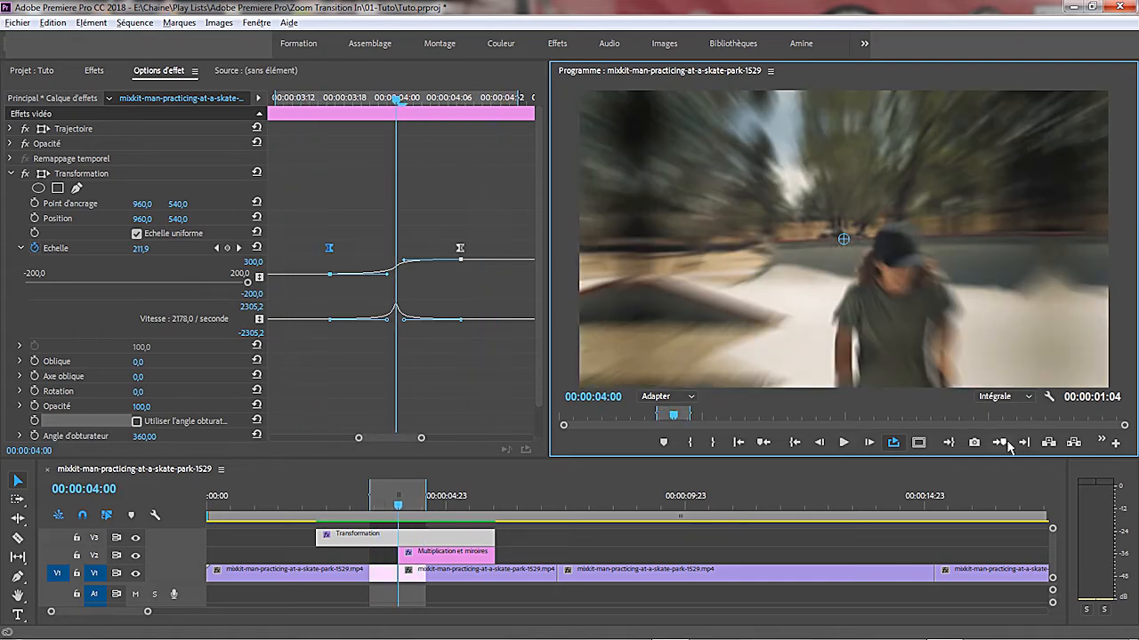
- Split the Transformation adjustment layer at 00:00:03:15, just before its first Echelle keyframe, and delete the earlier part
left_click(400, 507)
key("Left")
key("Left")
key("Left")
key("Left")
key("Left")
key("Left")
key("Left")
key("Left")
key("Left")
key("Left")
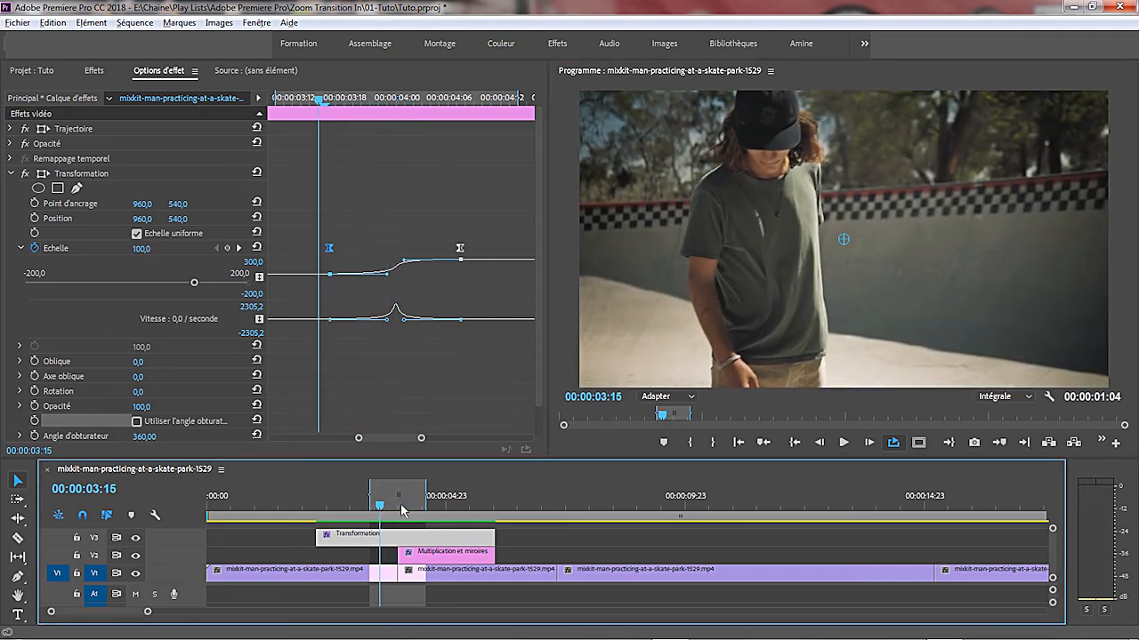
left_click(18, 540)
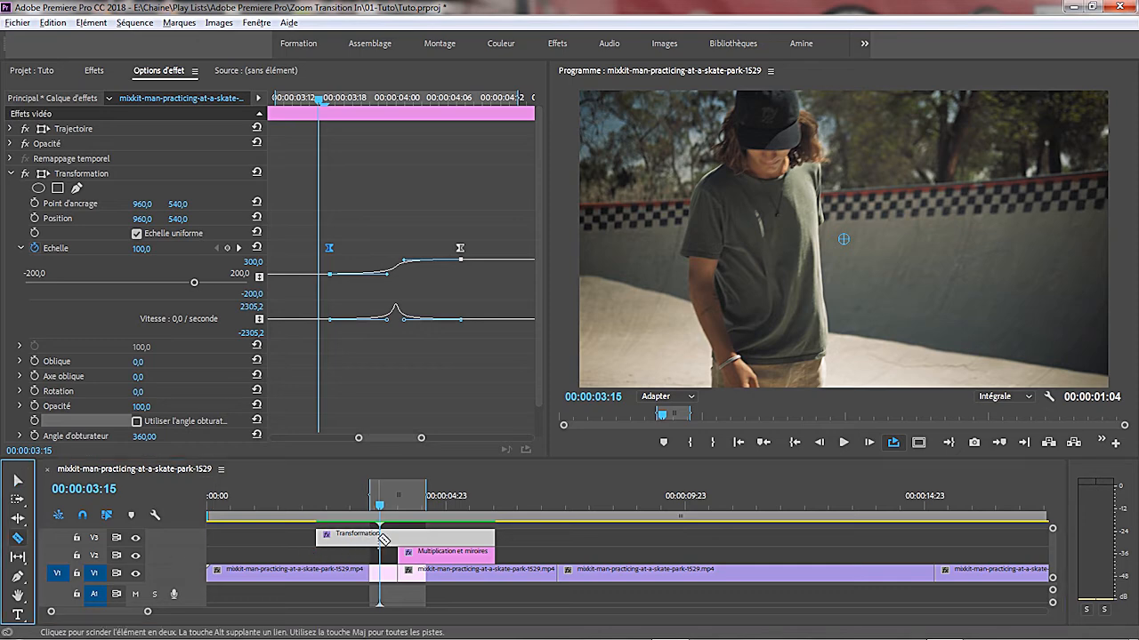
left_click(380, 535)
left_click(18, 481)
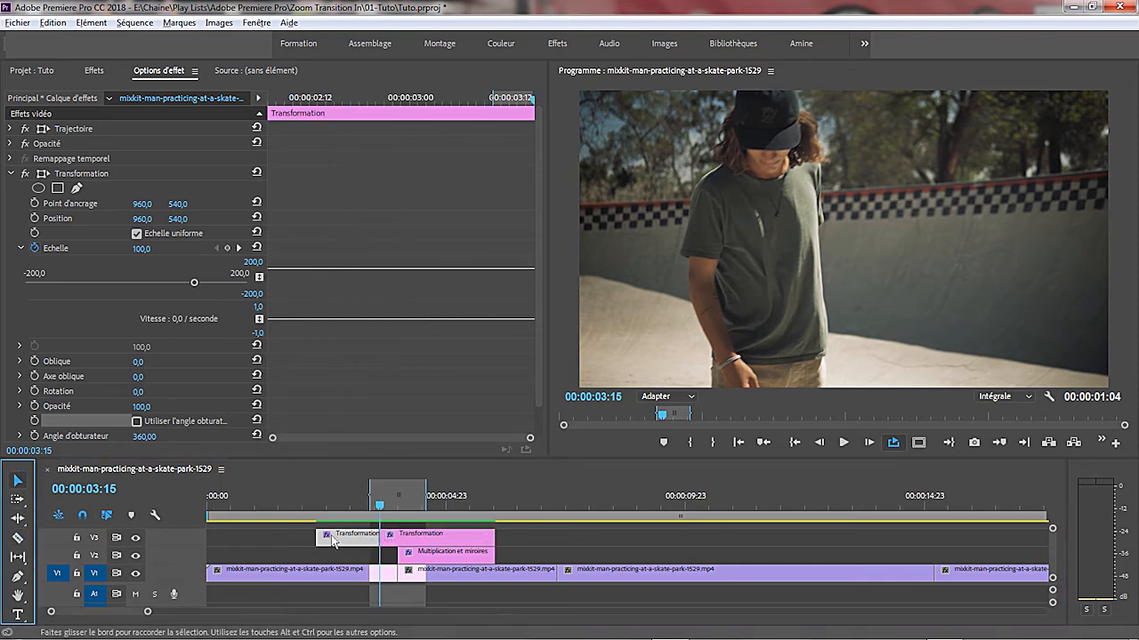
key("Delete")
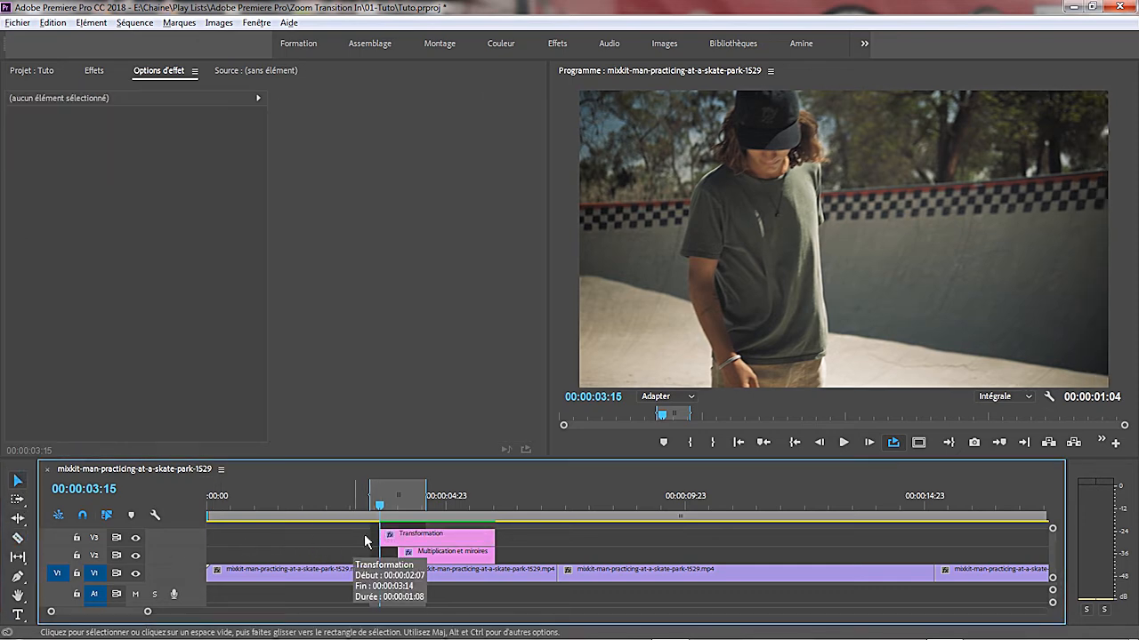
- Split the Transformation and Multiplication et miroires adjustment layers at 00:00:04:09, just after the last keyframe, and delete both later parts
left_click(398, 538)
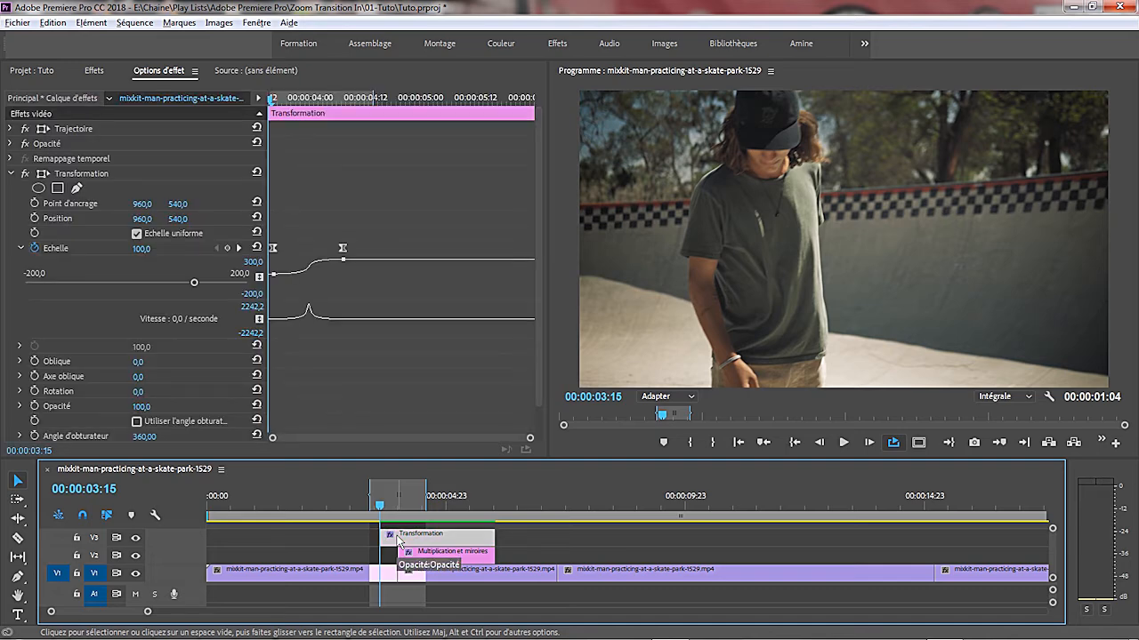
left_click(1022, 443)
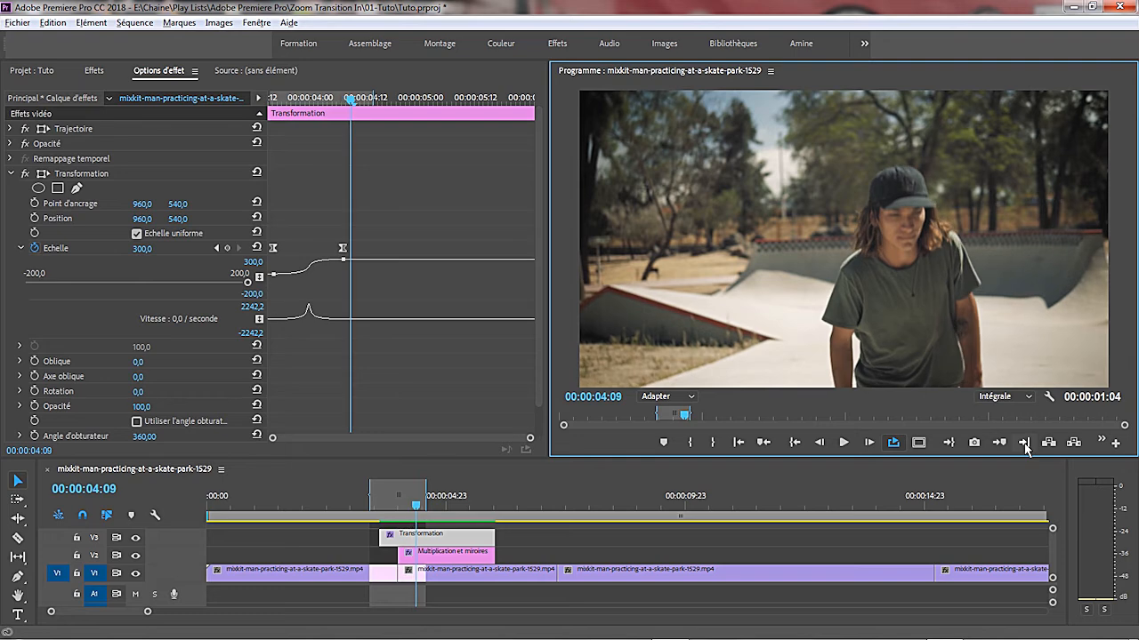
left_click(18, 540)
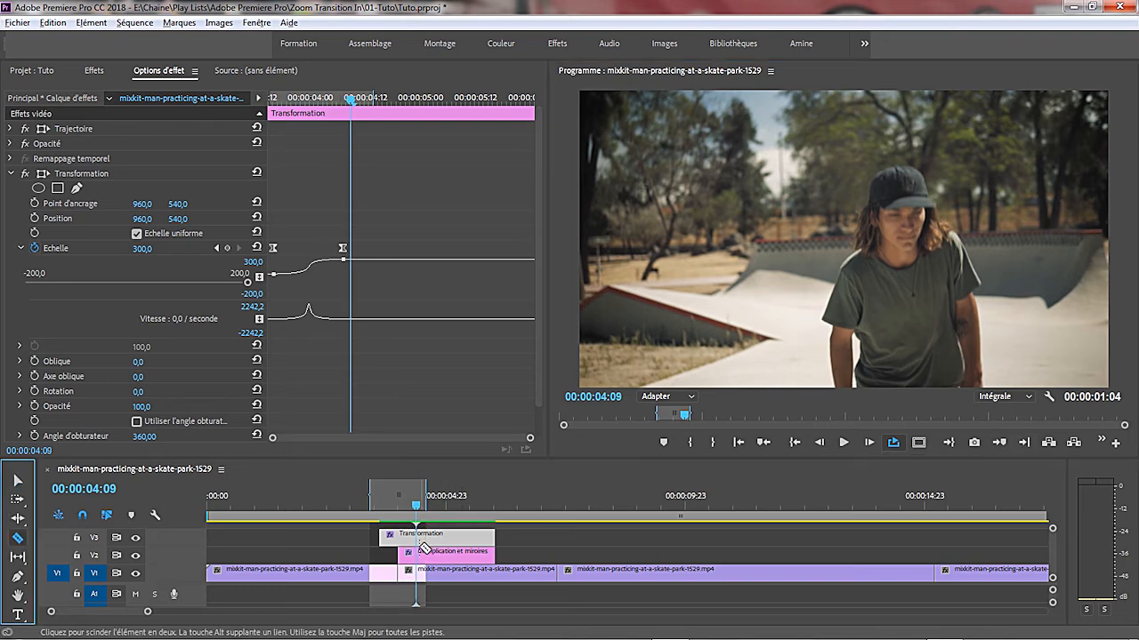
left_click(420, 538)
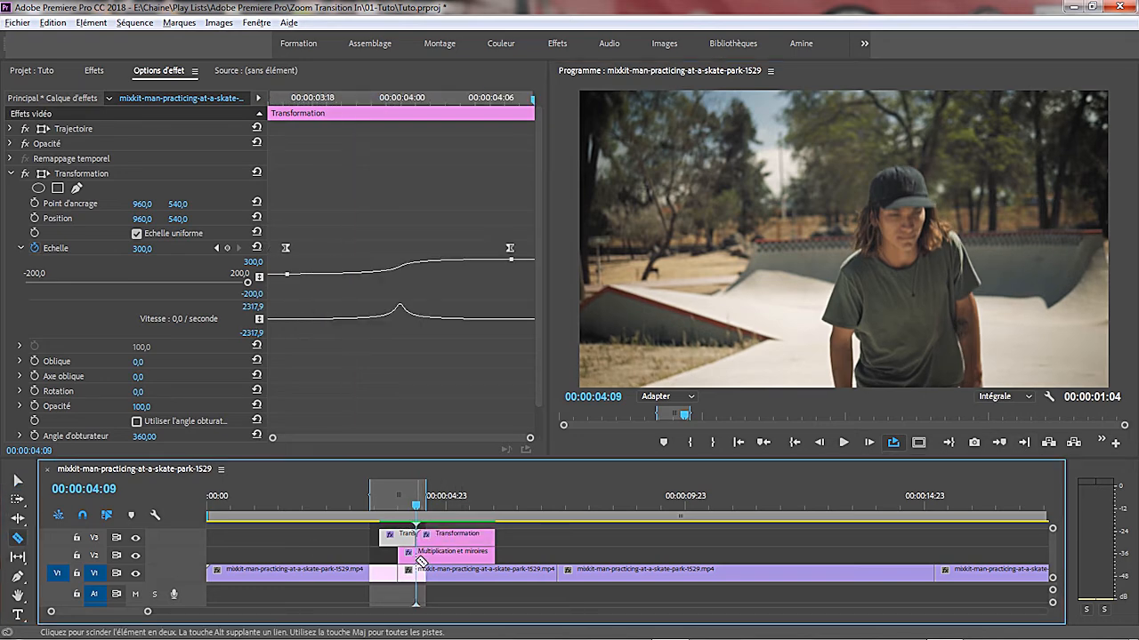
left_click(418, 559)
key("v")
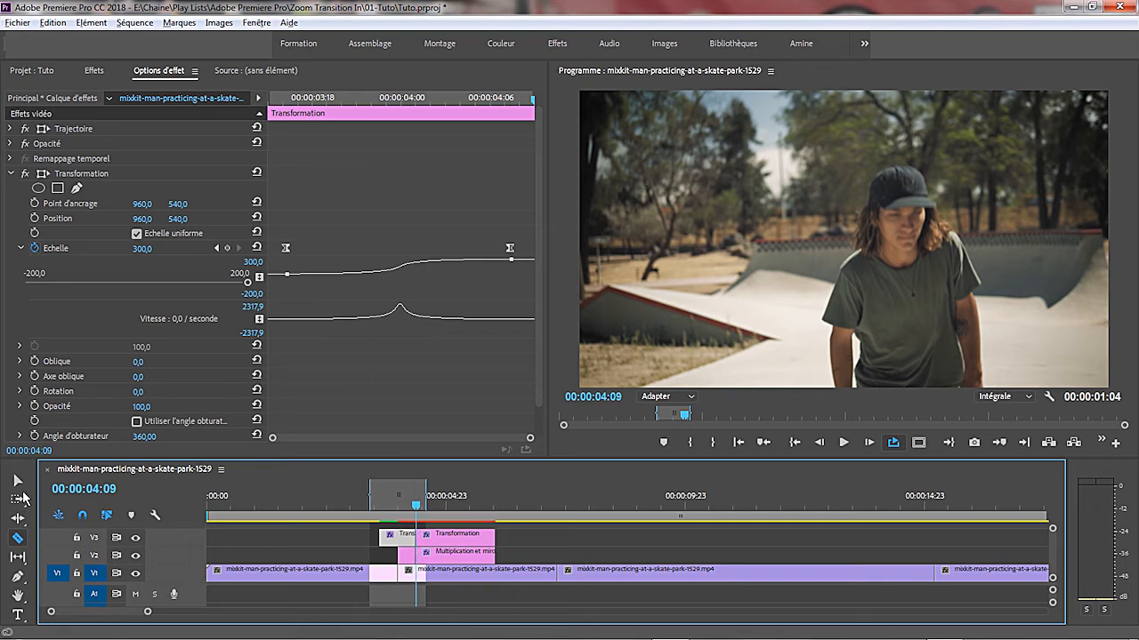
left_click(446, 539)
key("Delete")
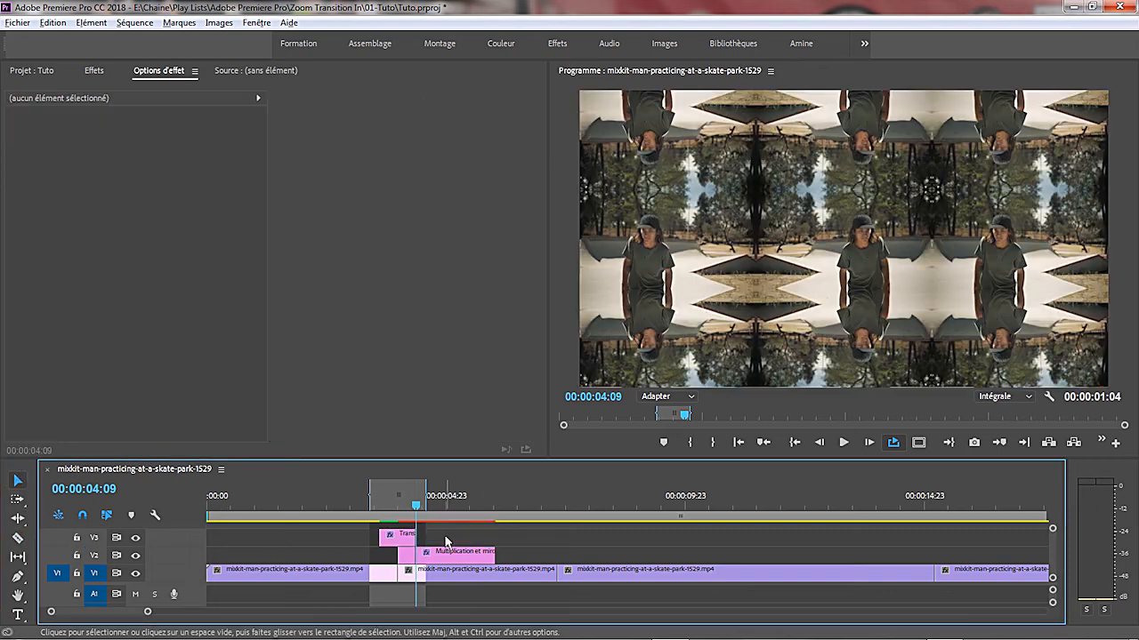
left_click(452, 551)
key("Delete")
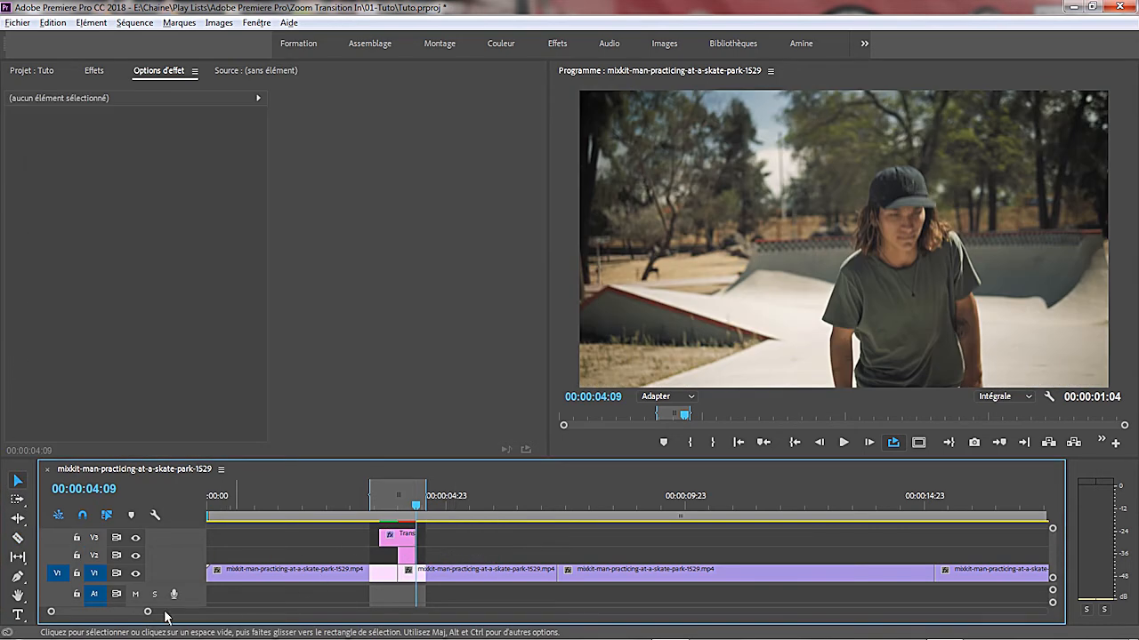
left_click_drag(148, 612, 117, 612)
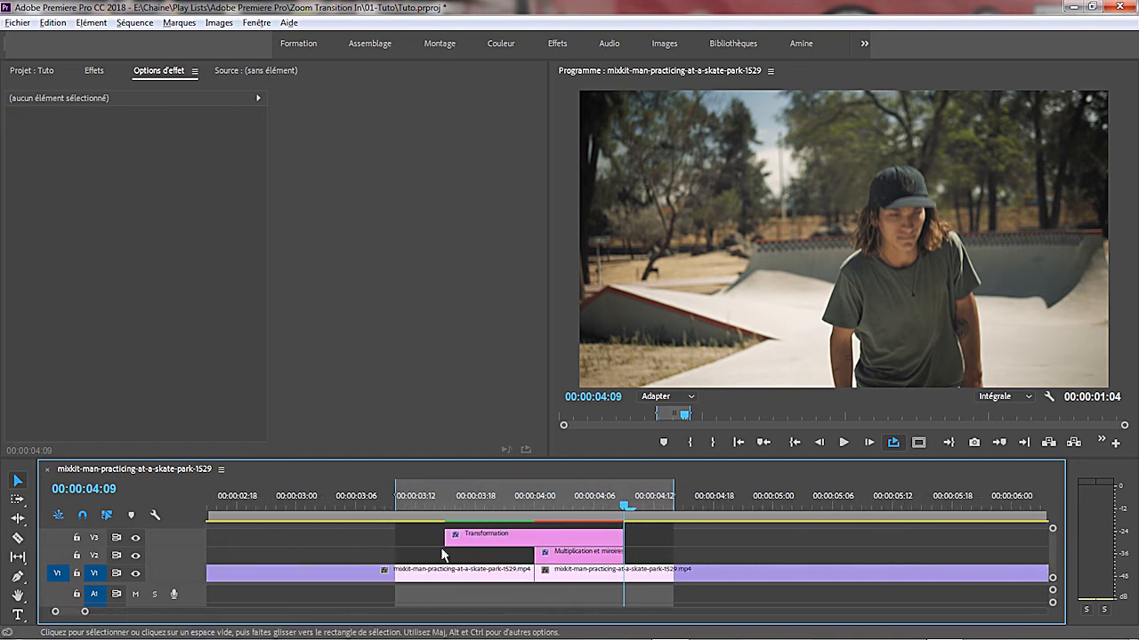
- Duplicate the Transformation and Multiplication et miroires adjustment layers together onto V3 and V2 at the sequence's second cut, aligned as on the first
left_click_drag(645, 542, 539, 560)
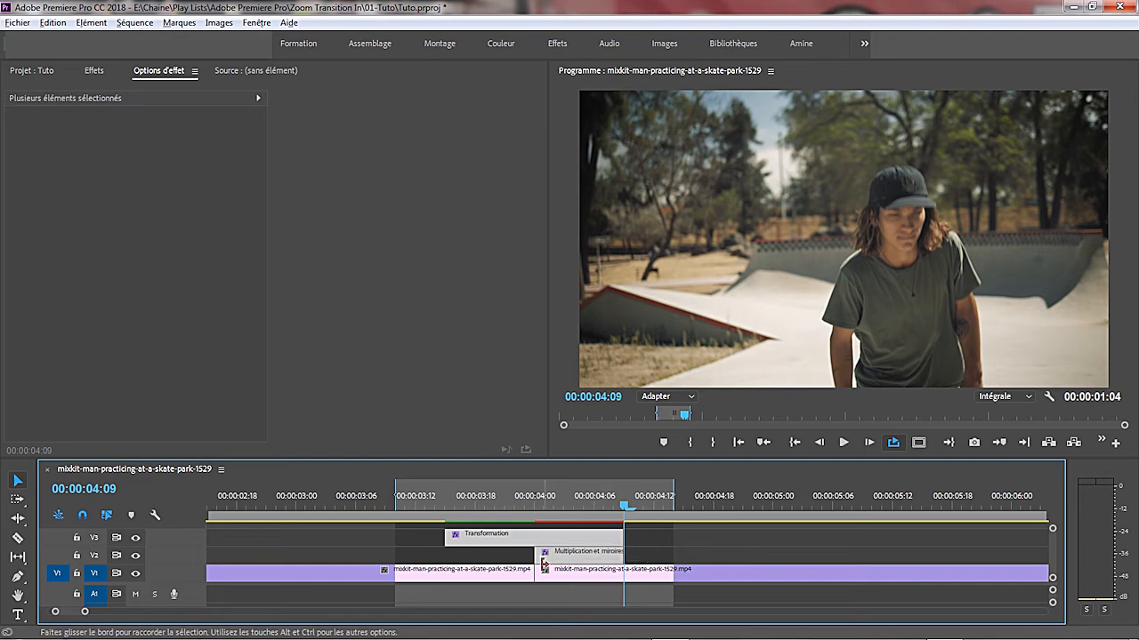
left_click_drag(84, 612, 108, 618)
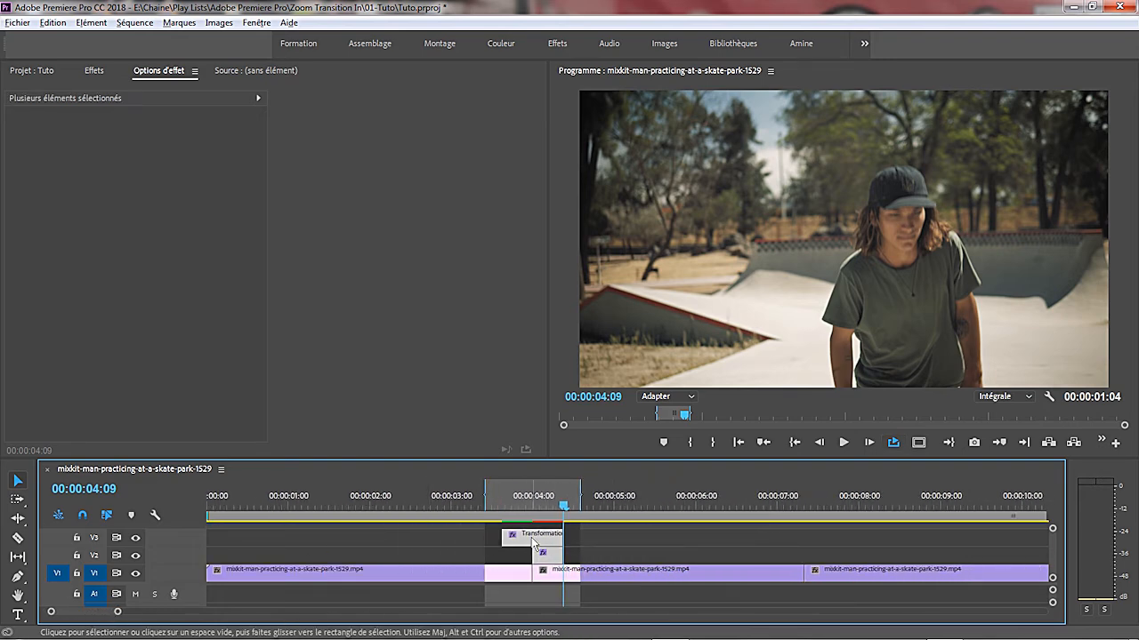
left_click_drag(534, 537, 792, 539)
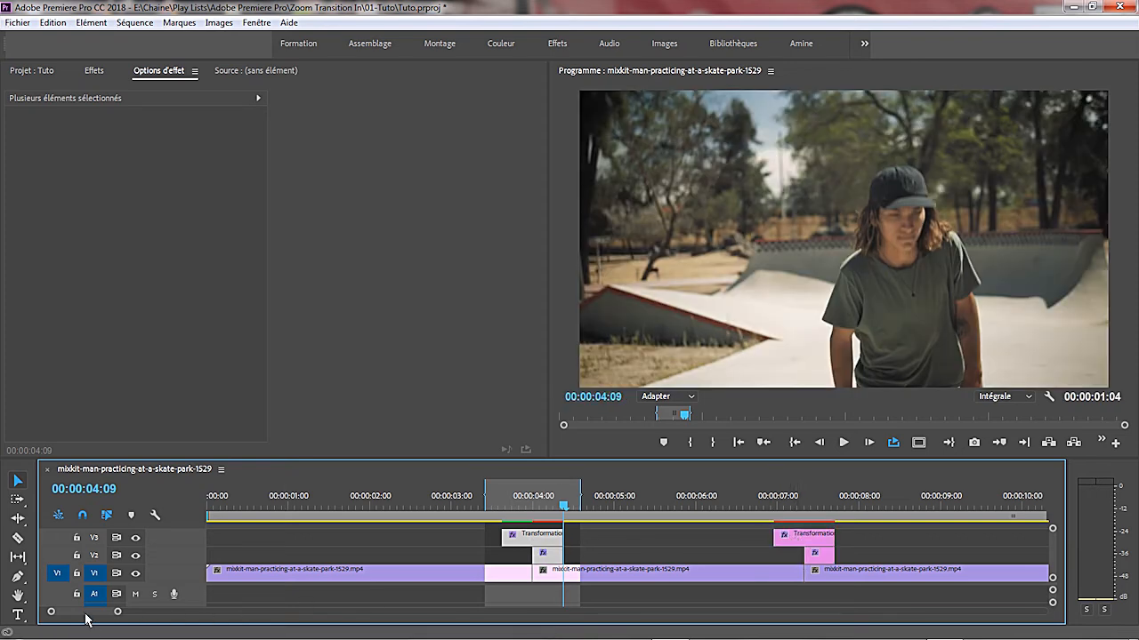
- Duplicate the pair of adjustment layers from the second cut onto the third cut, near 00:00:15:00
left_click_drag(86, 614, 97, 613)
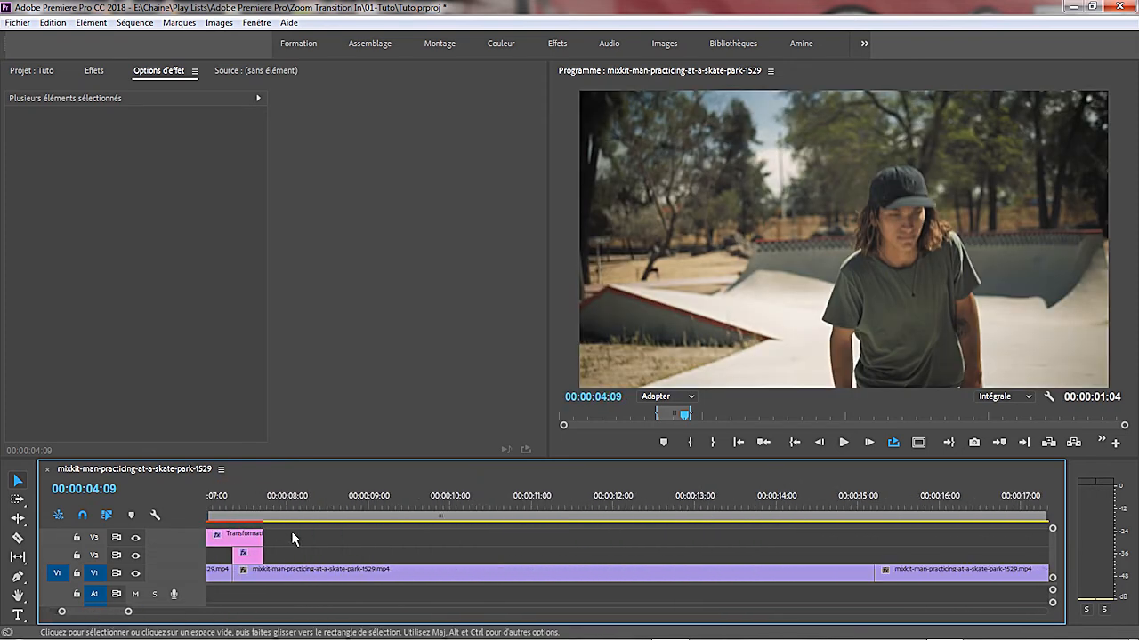
left_click(241, 548)
left_click_drag(242, 548, 895, 544)
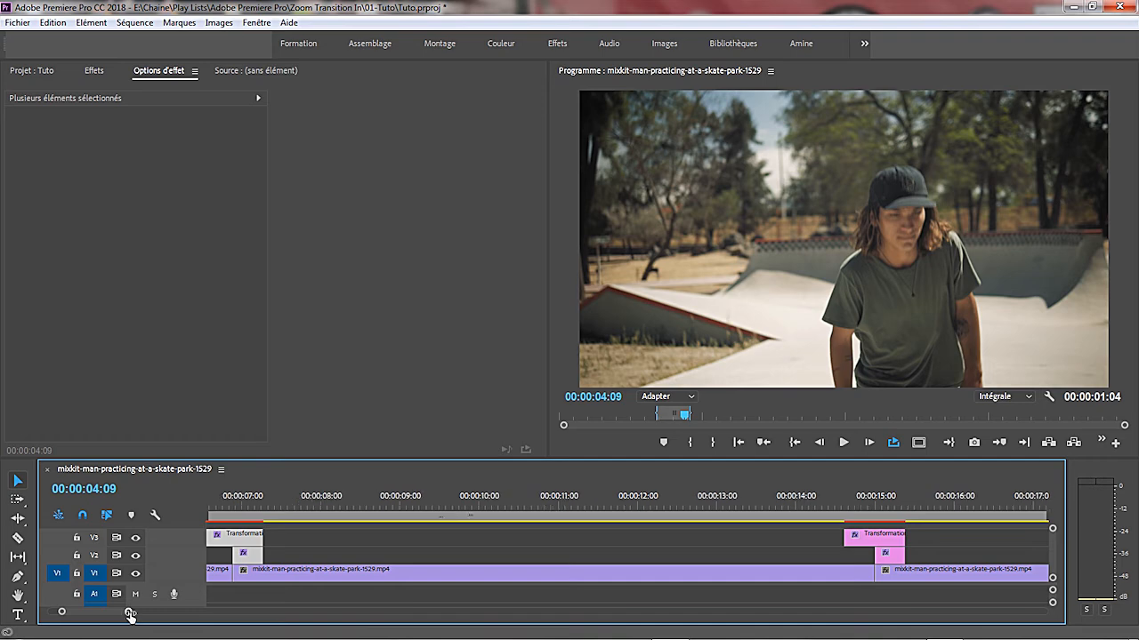
- Clear the sequence's in and out points and render the effects of the whole sequence
left_click_drag(128, 620, 165, 620)
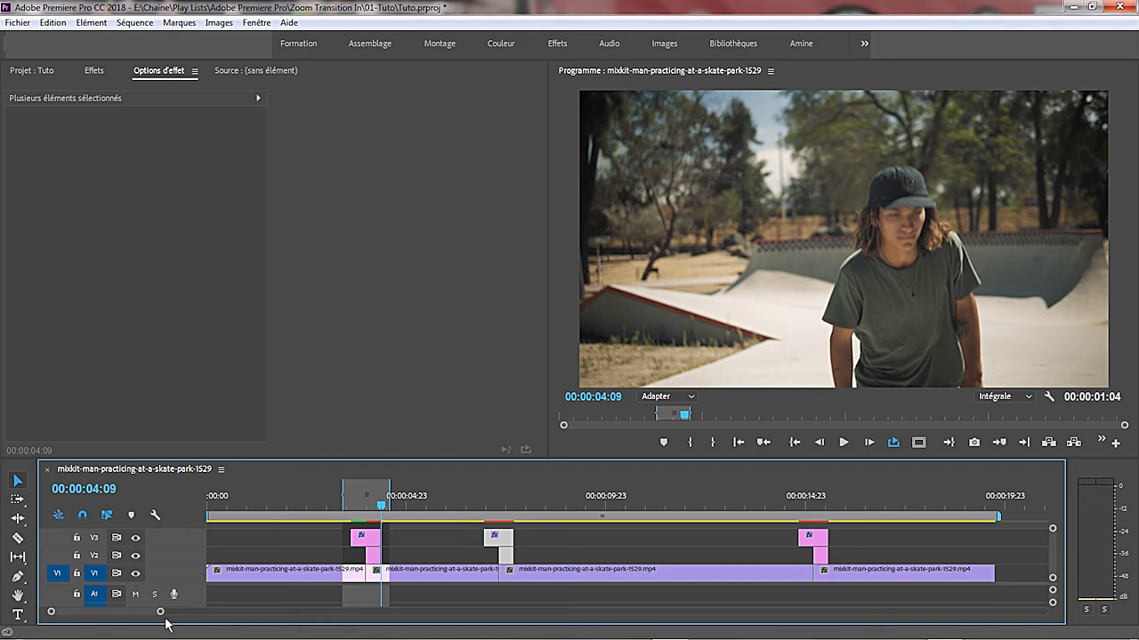
right_click(557, 514)
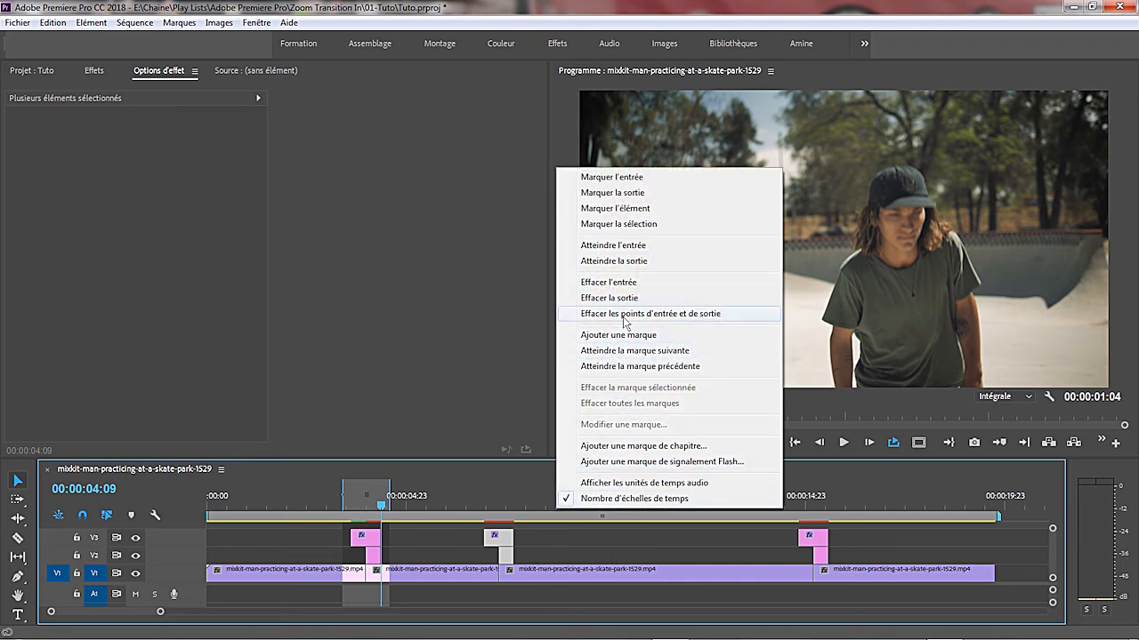
left_click(626, 316)
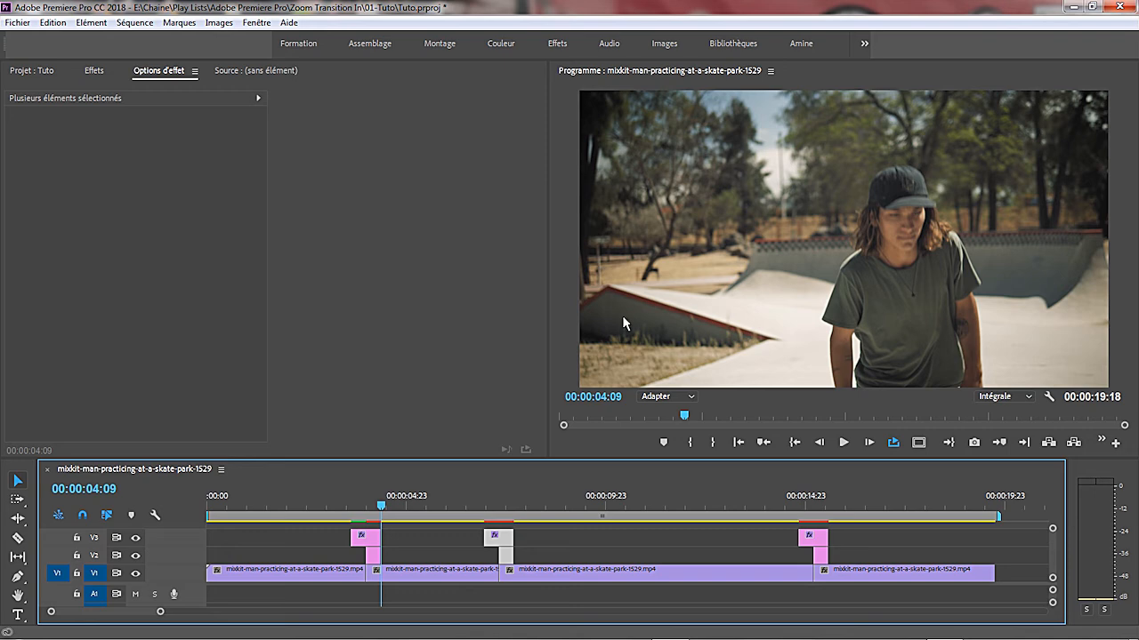
key("Return")
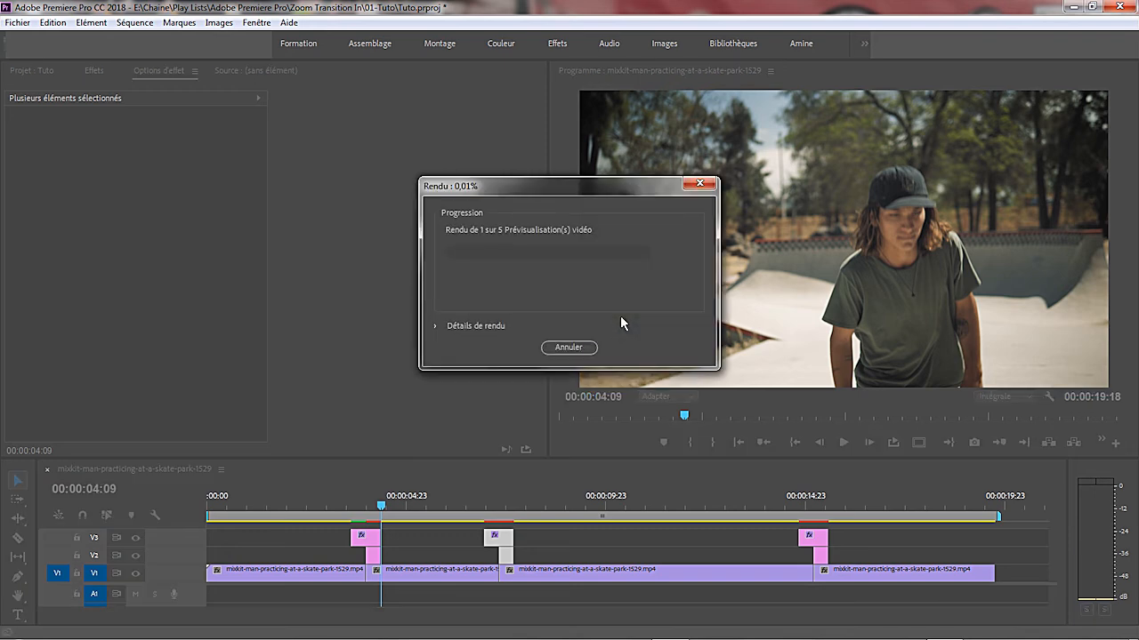